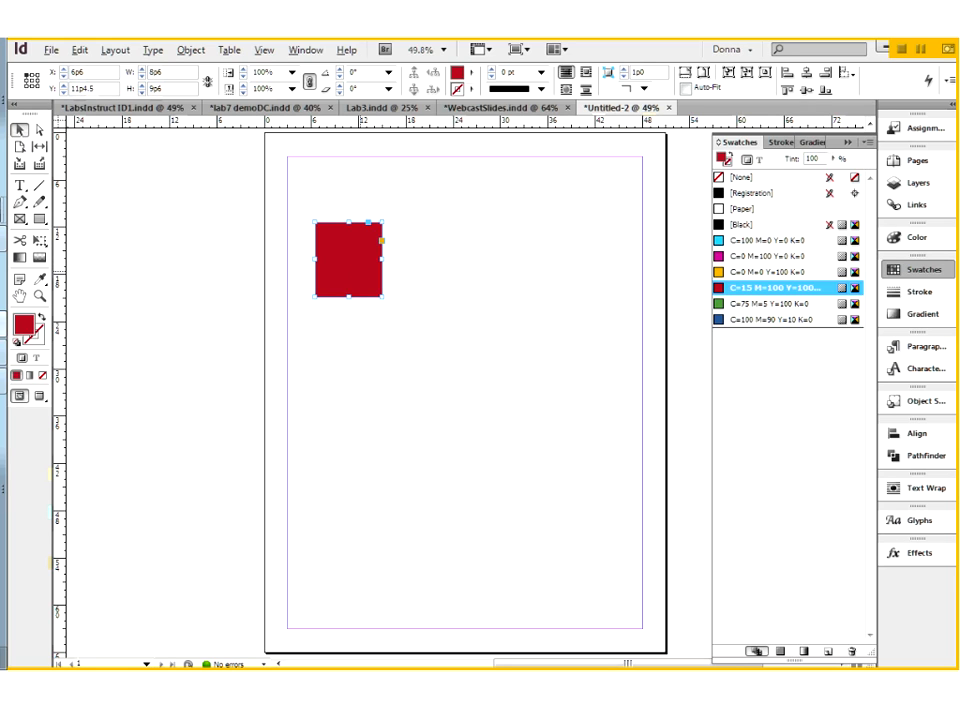
Step: Duplicate the red rectangle so the copy overlaps its lower-right corner, and fill the copy with green C=75 M=5 Y=100 K=0
alt+drag(367, 262, 400, 299)
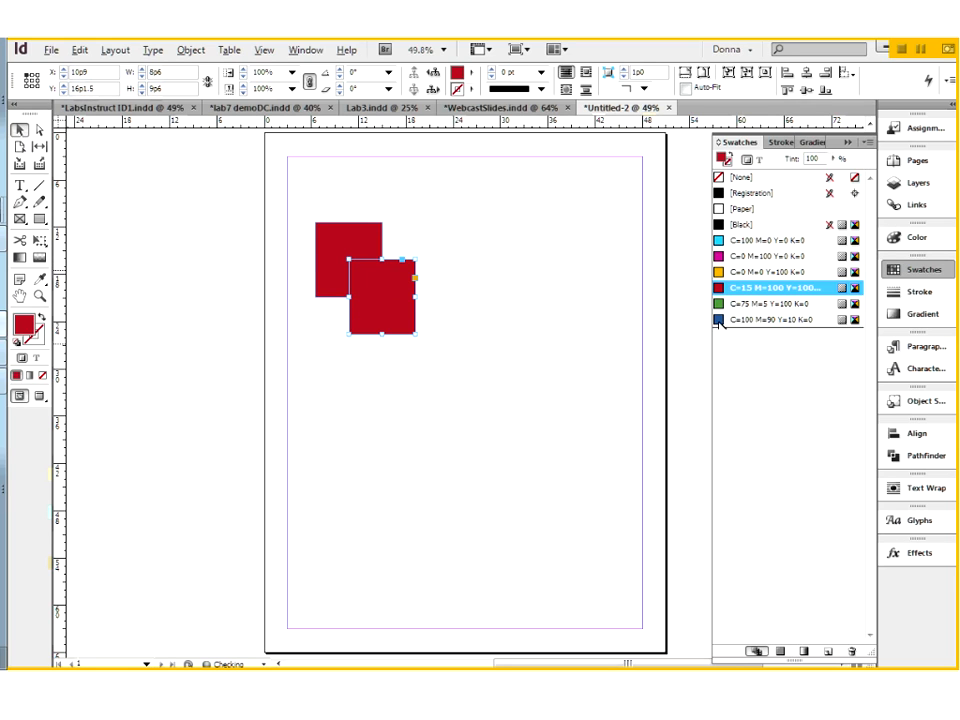
click(735, 303)
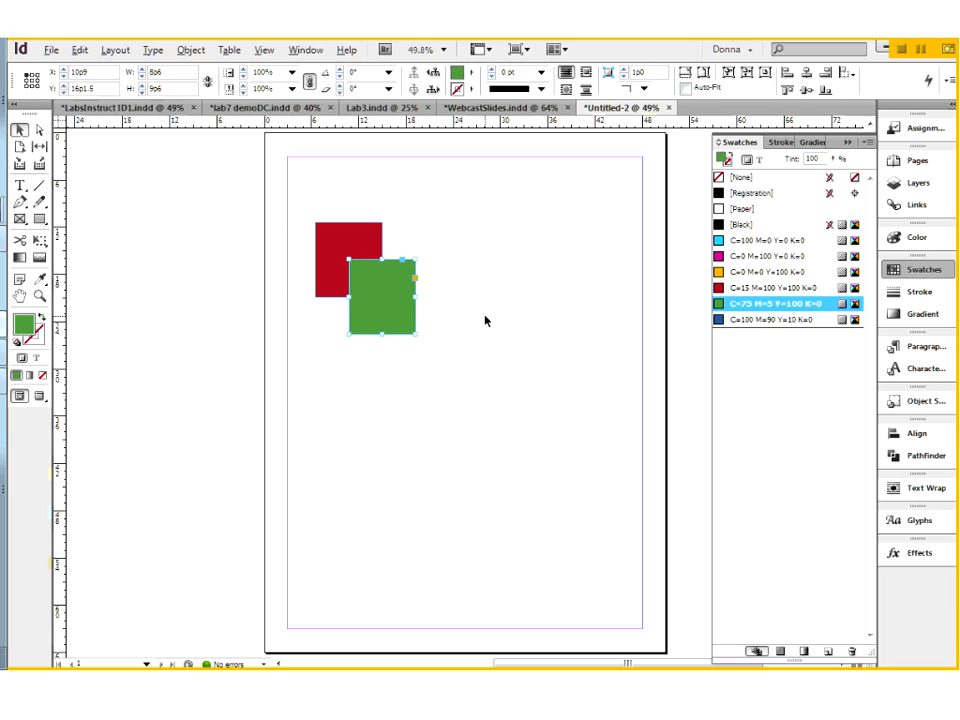
click(554, 297)
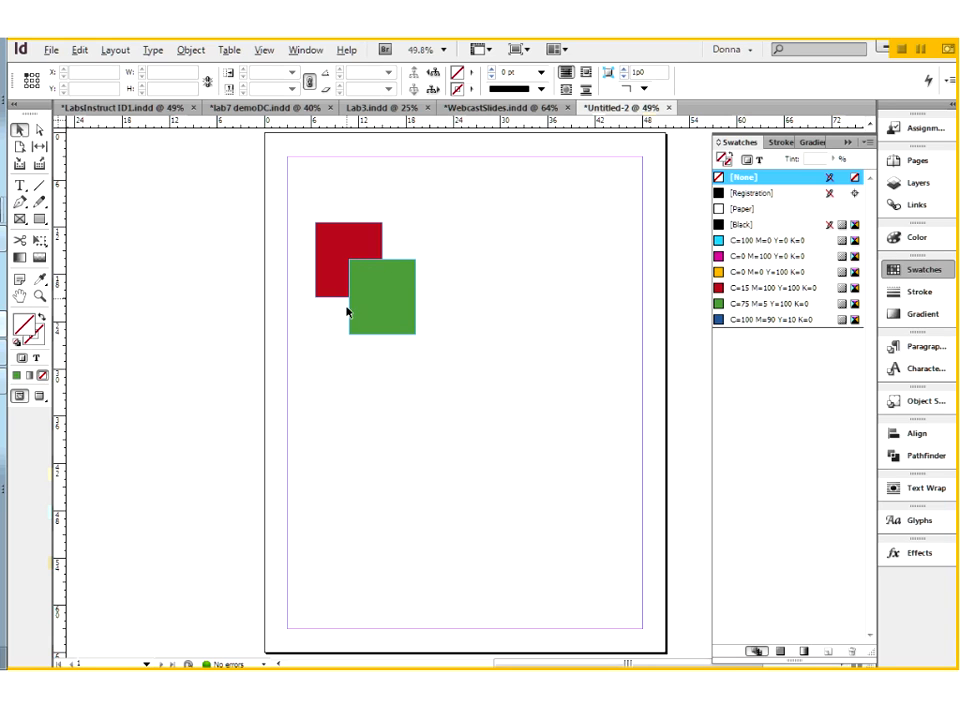
Step: Set the tint of the green rectangle's fill to 50%
click(401, 294)
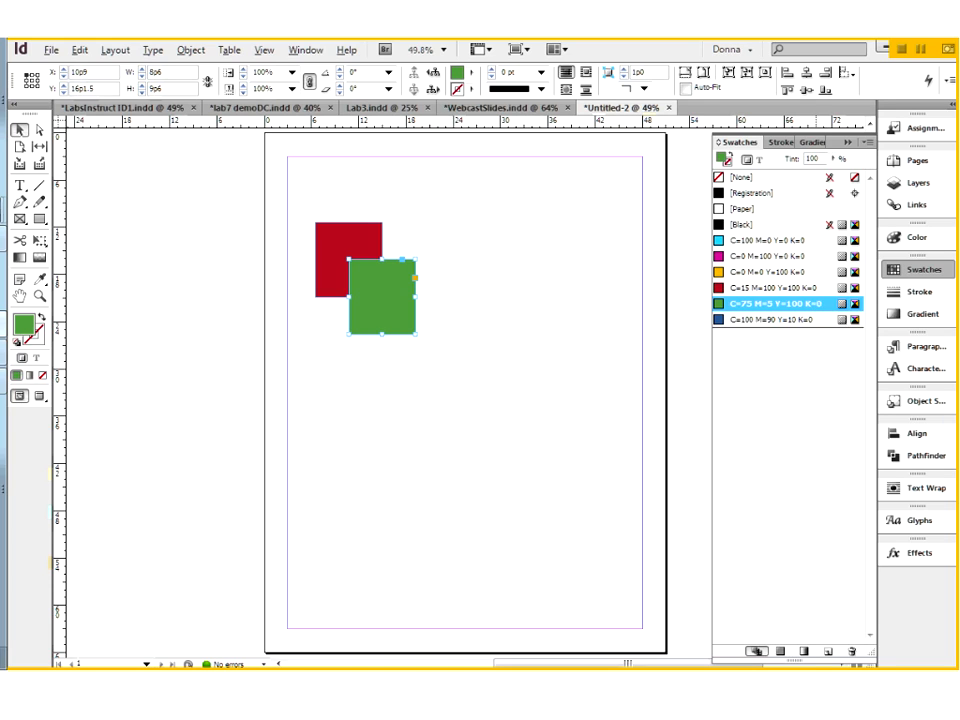
click(834, 159)
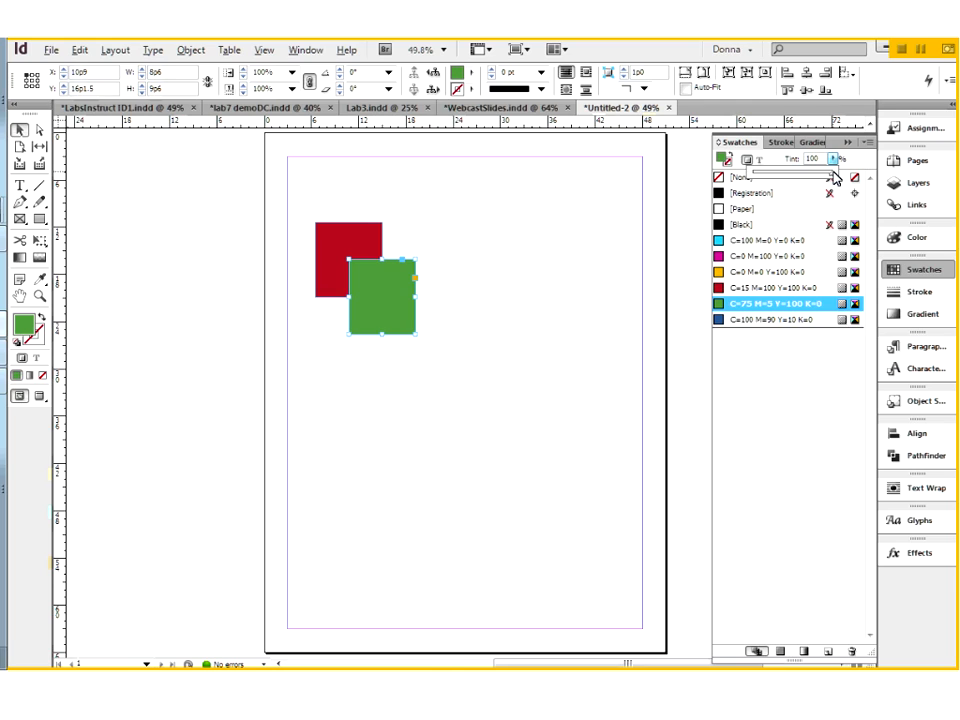
drag(834, 177, 795, 180)
drag(795, 180, 793, 180)
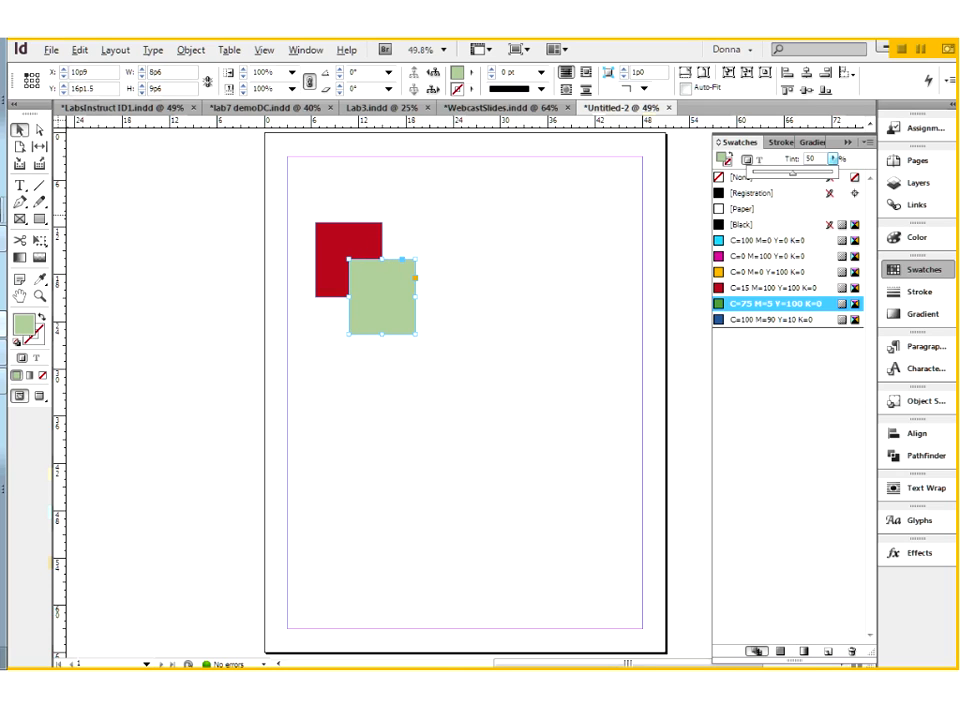
click(445, 324)
Step: Duplicate both overlapping rectangles to the right on the page and set the copied green rectangle's tint to 100%
drag(336, 204, 541, 281)
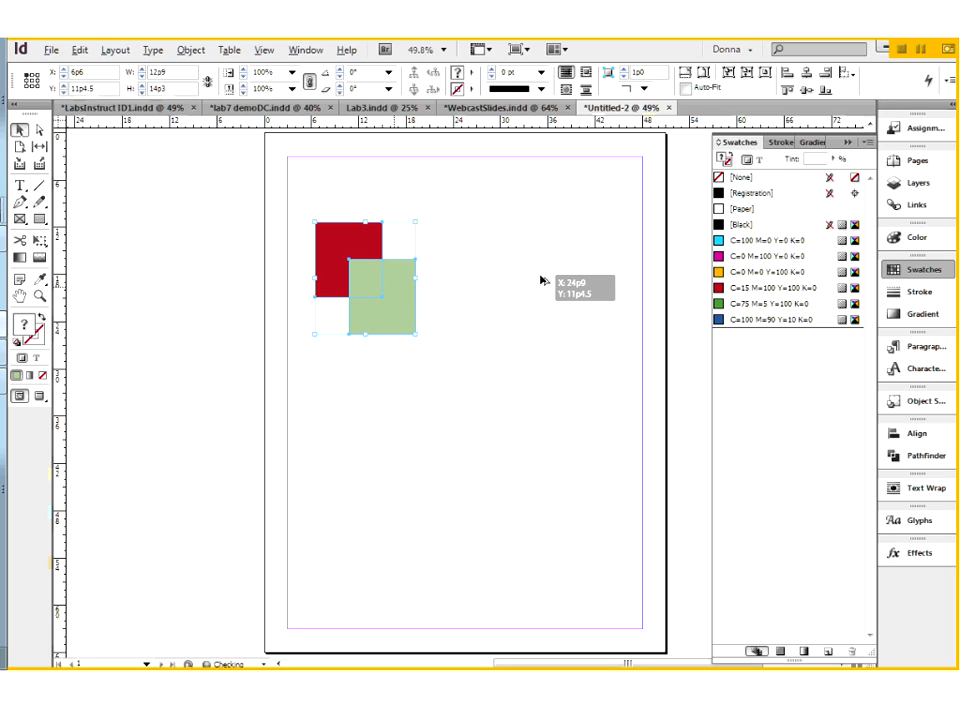
drag(541, 281, 555, 281)
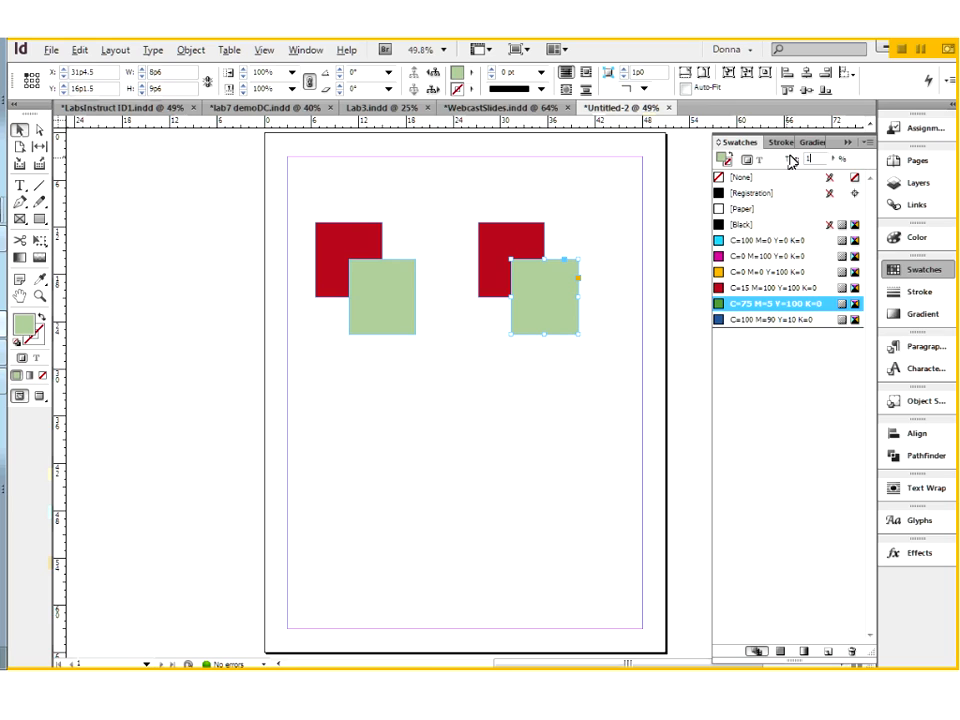
key(Return)
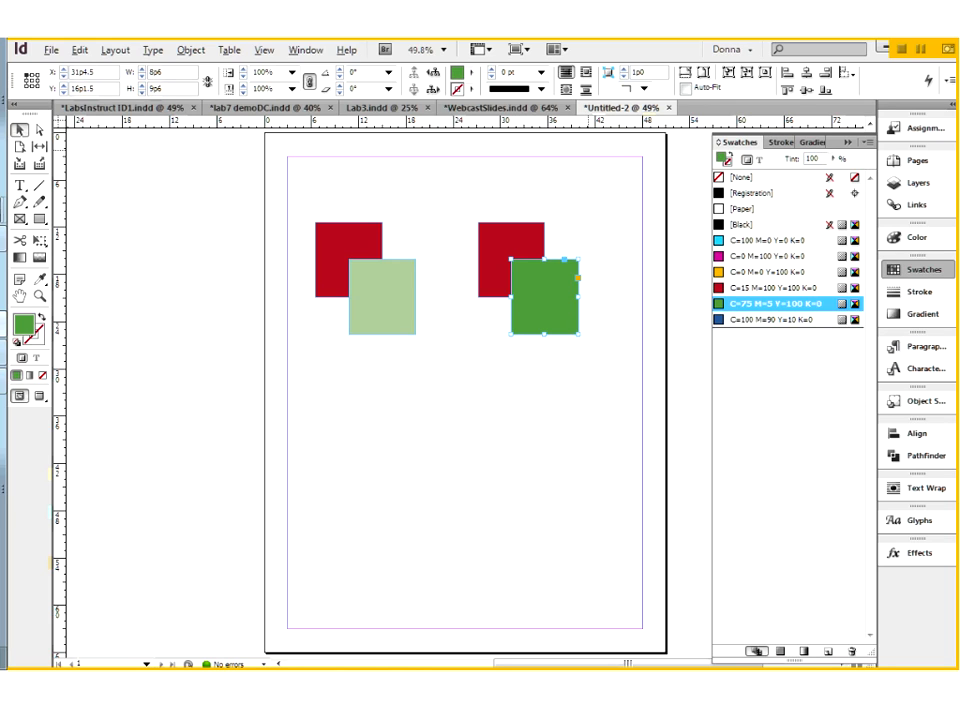
key(x)
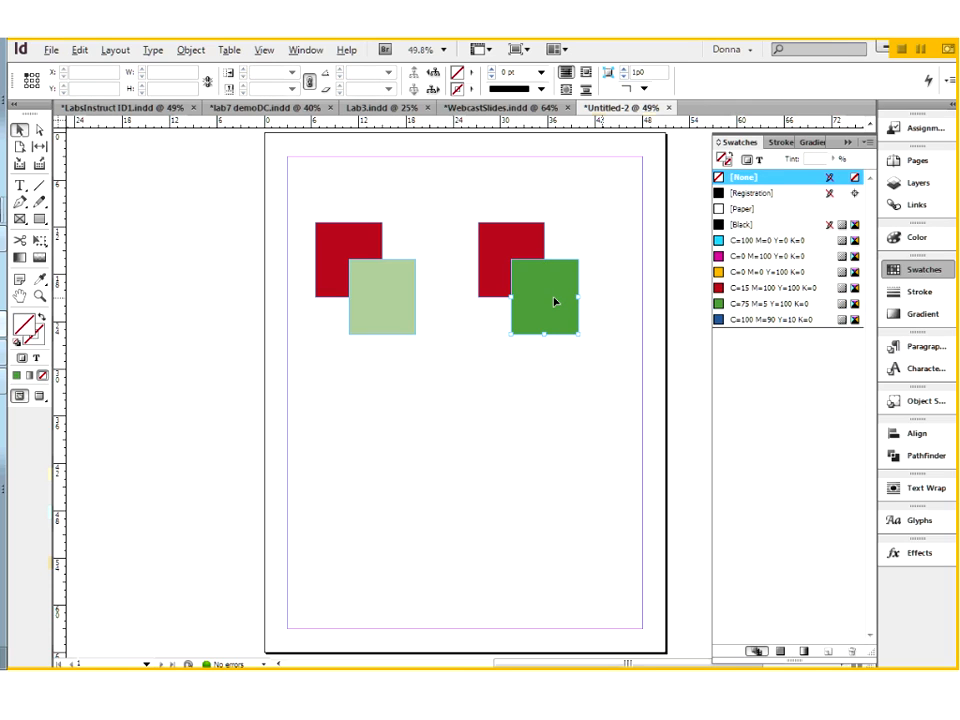
key(x)
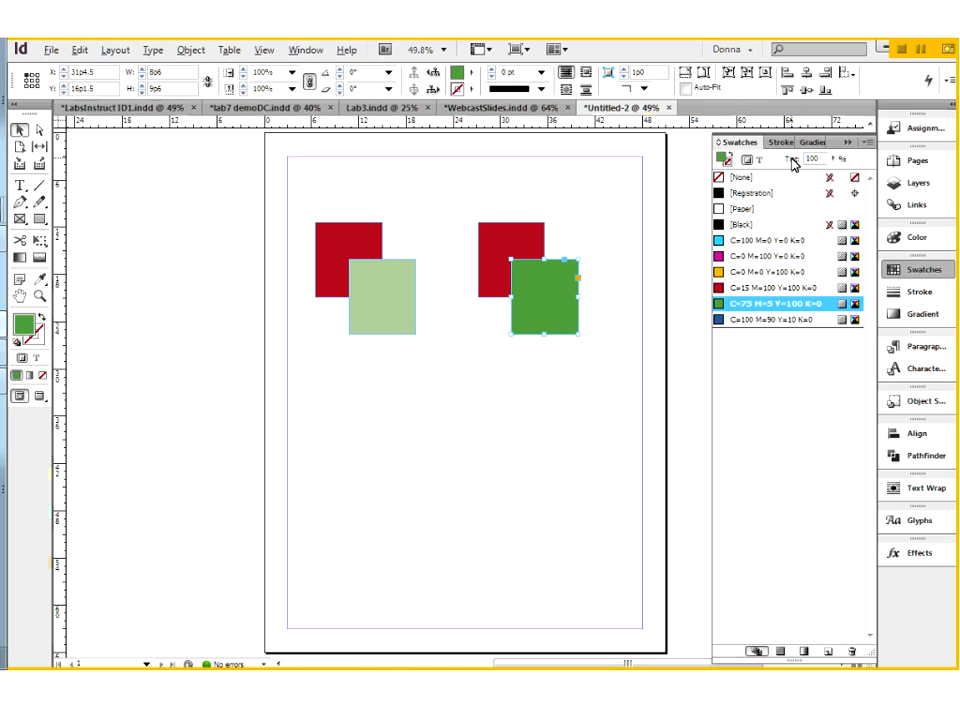
Step: Display the Effects settings for the copied green rectangle and look through the effects available for objects
click(921, 556)
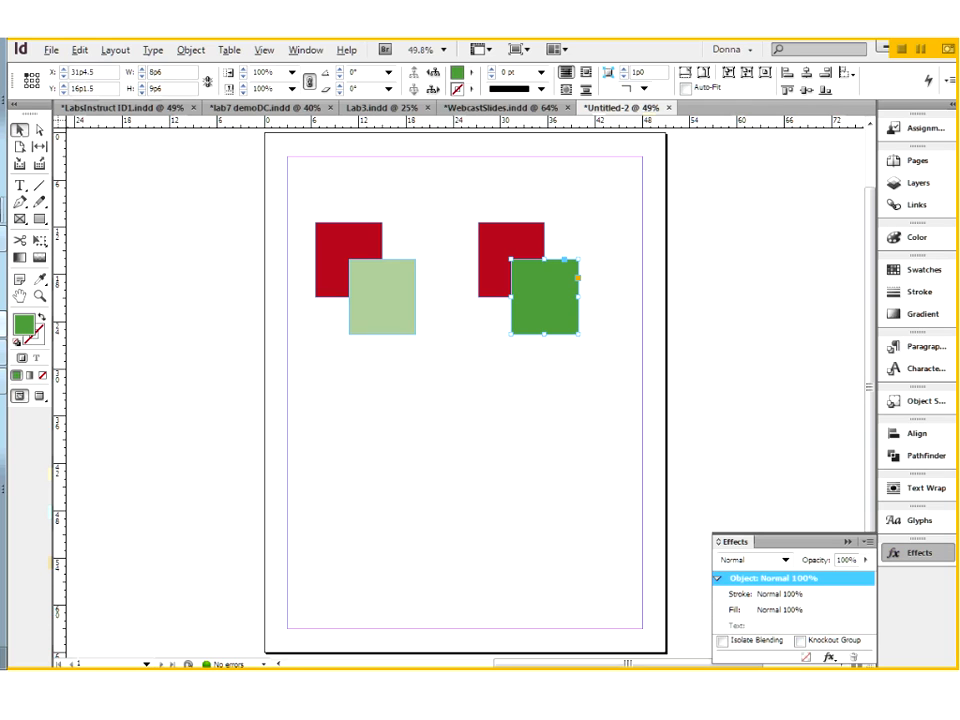
click(305, 50)
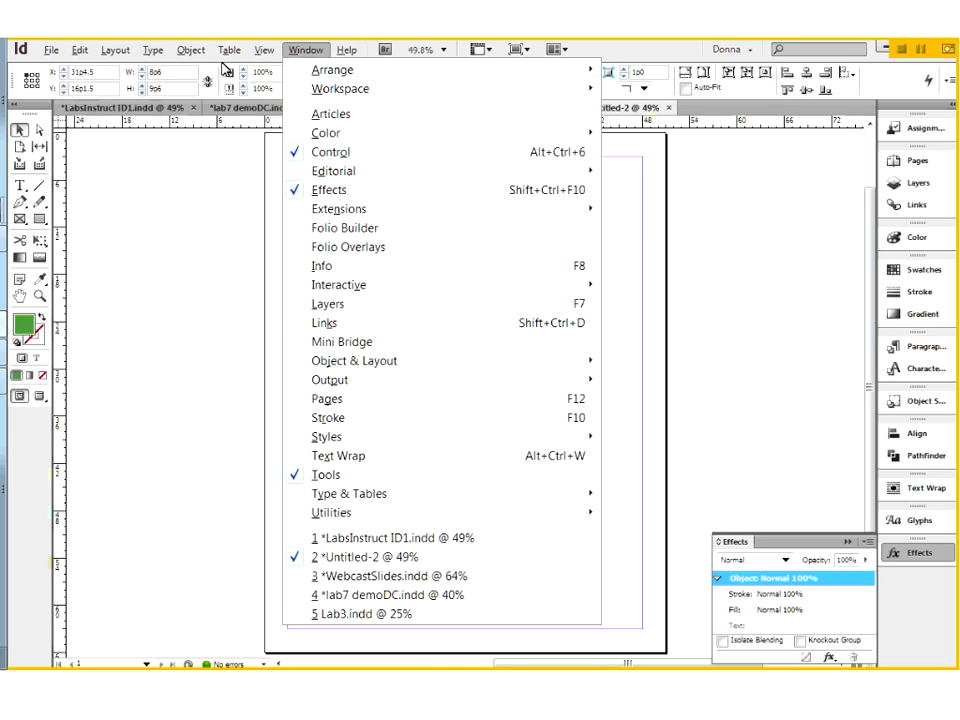
mouse_move(197, 53)
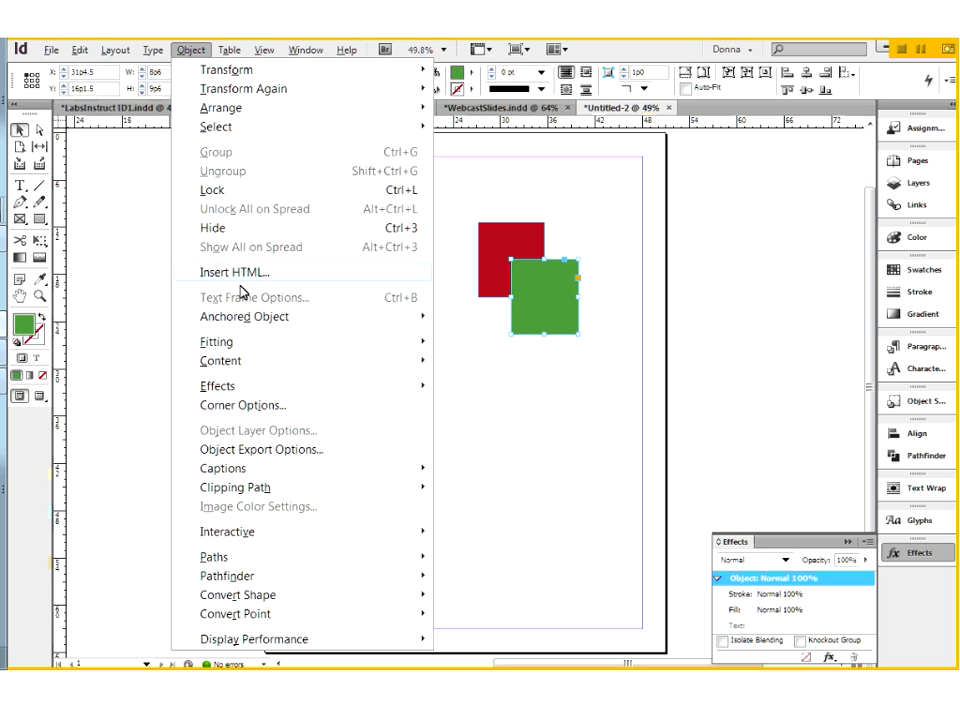
mouse_move(231, 387)
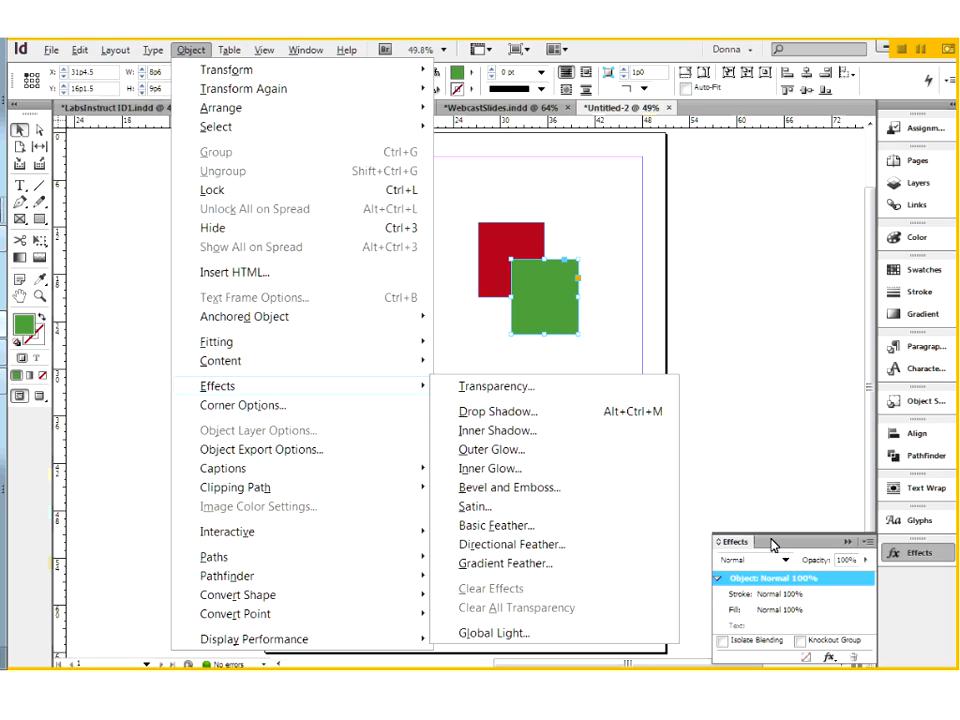
key(Escape)
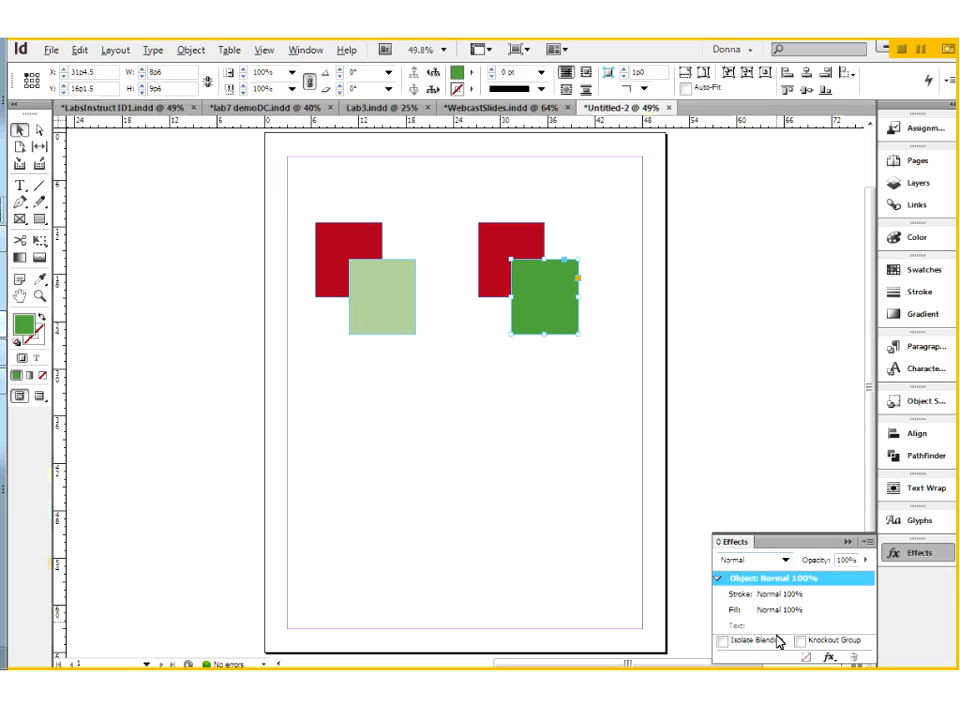
Step: Apply a Transparency effect with 50% opacity to the copied green rectangle, checking the preview over the red one
click(829, 657)
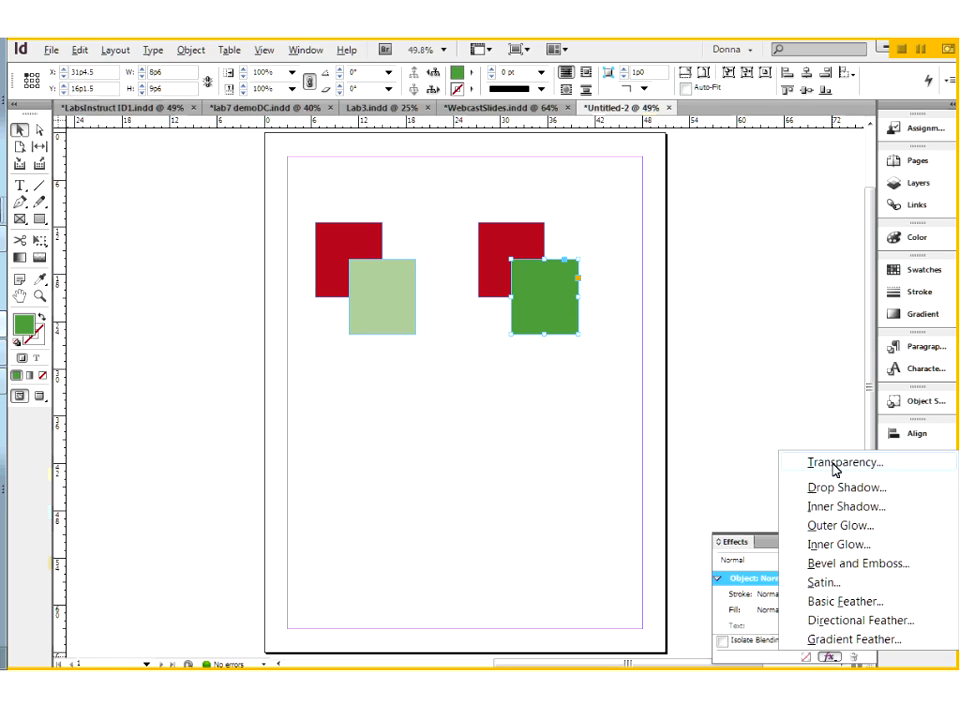
key(Escape)
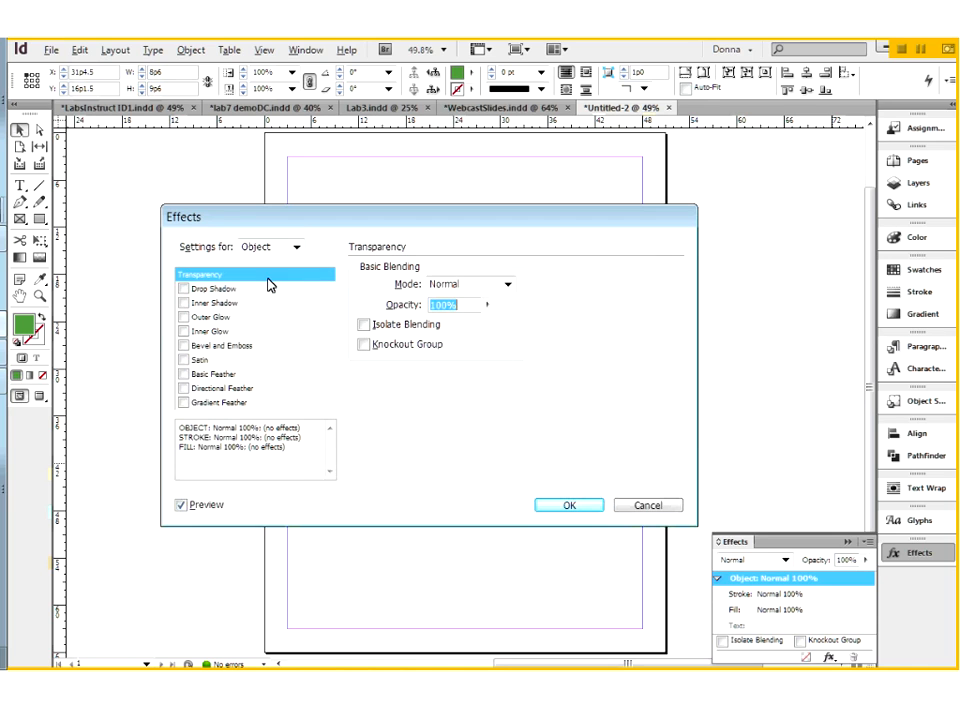
click(487, 306)
drag(488, 328, 450, 326)
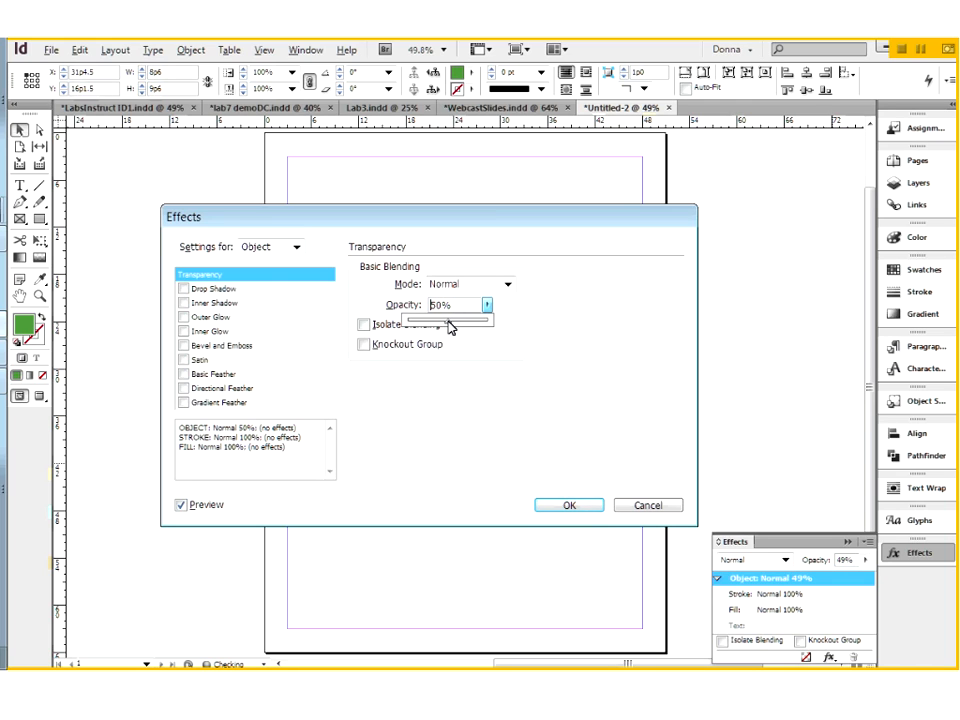
click(465, 231)
drag(441, 219, 416, 358)
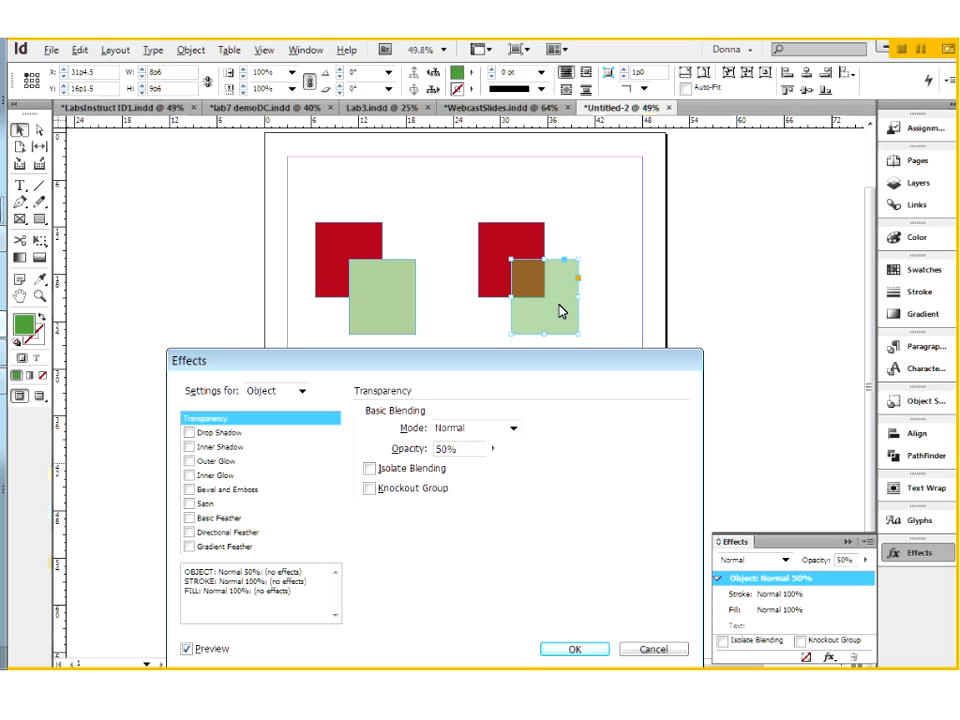
click(598, 650)
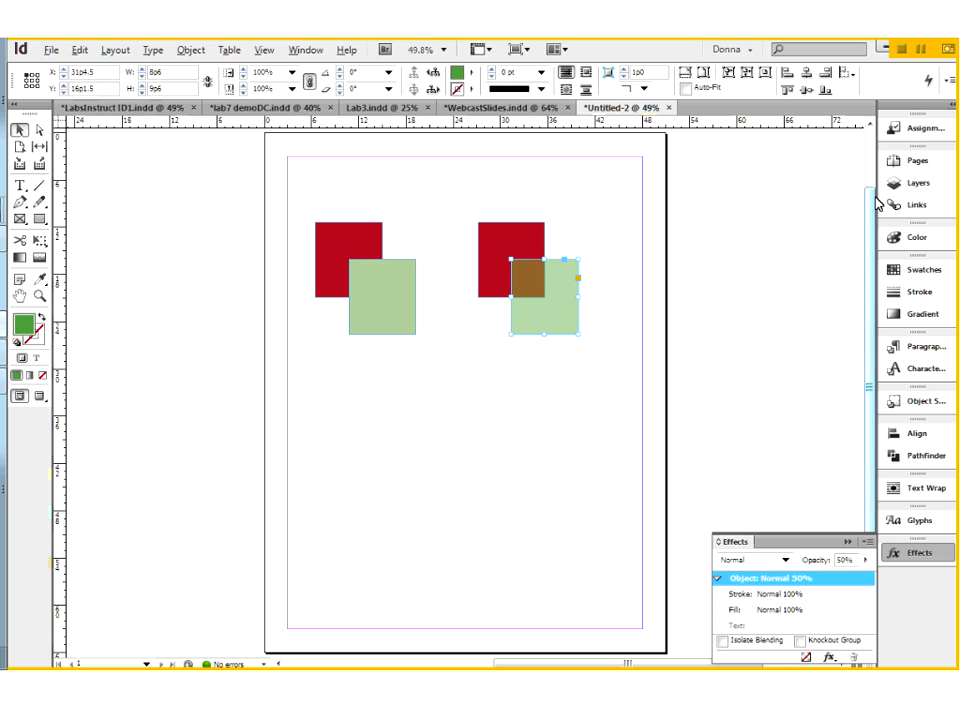
Step: Display the page thumbnails, and shift the translucent green rectangle off the red one and back over its lower-right corner
click(917, 161)
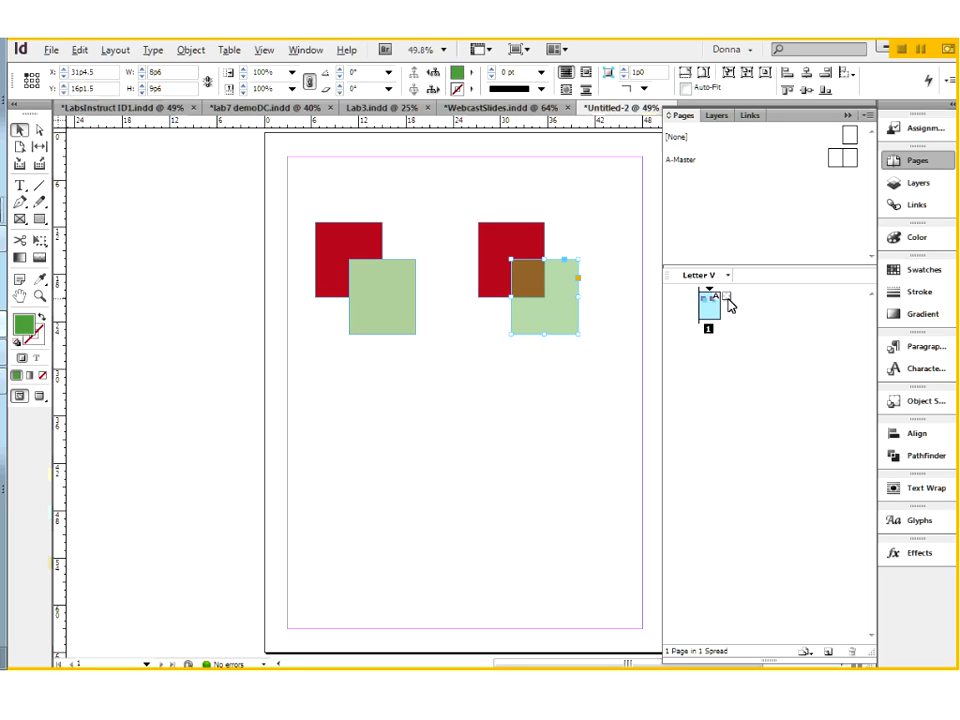
drag(561, 328, 554, 398)
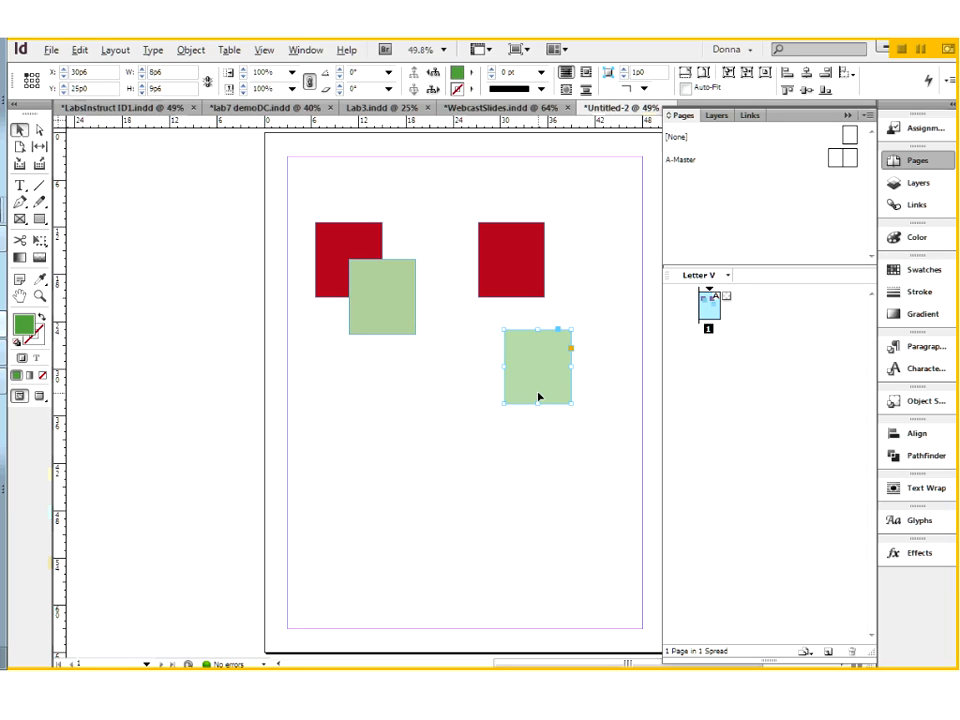
click(394, 285)
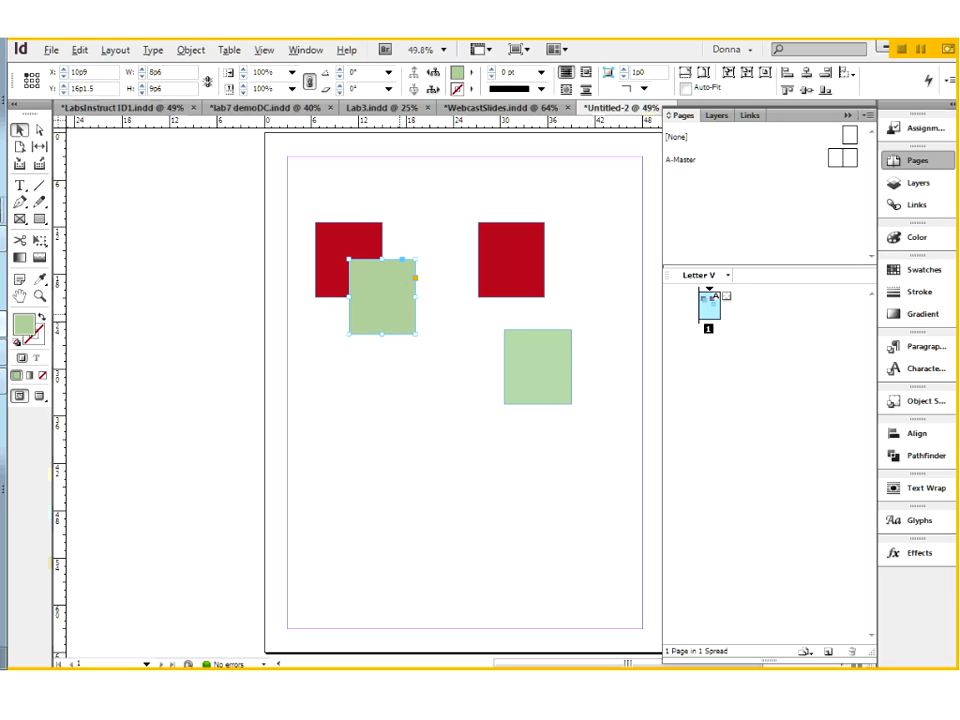
drag(540, 371, 558, 304)
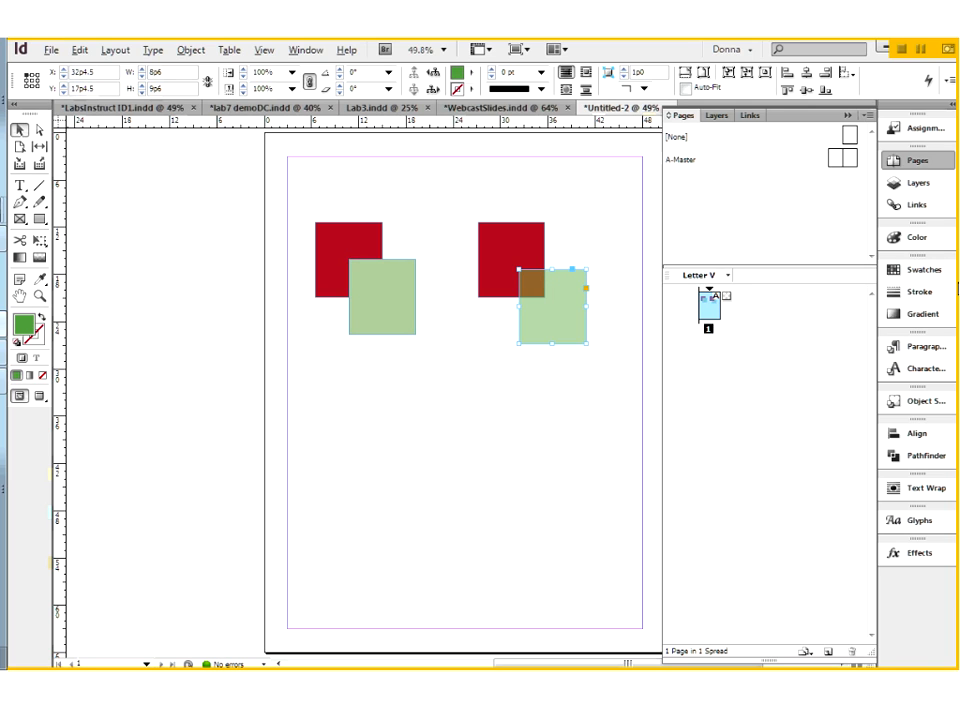
Step: Examine the translucent green rectangle's tint in both the color and swatch settings, and deselect it
click(935, 270)
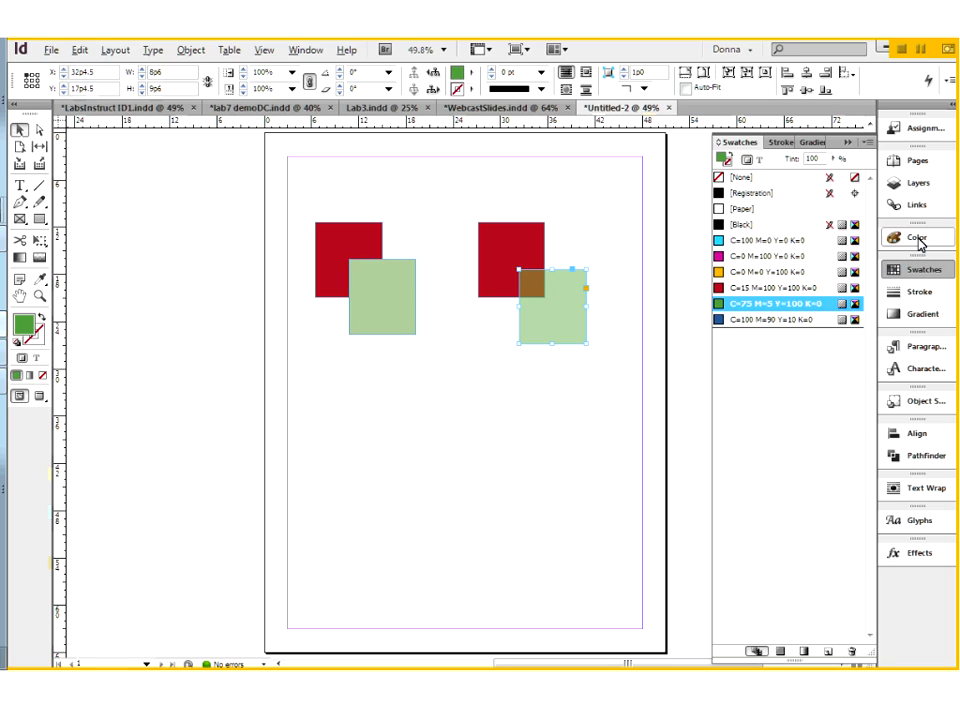
click(918, 242)
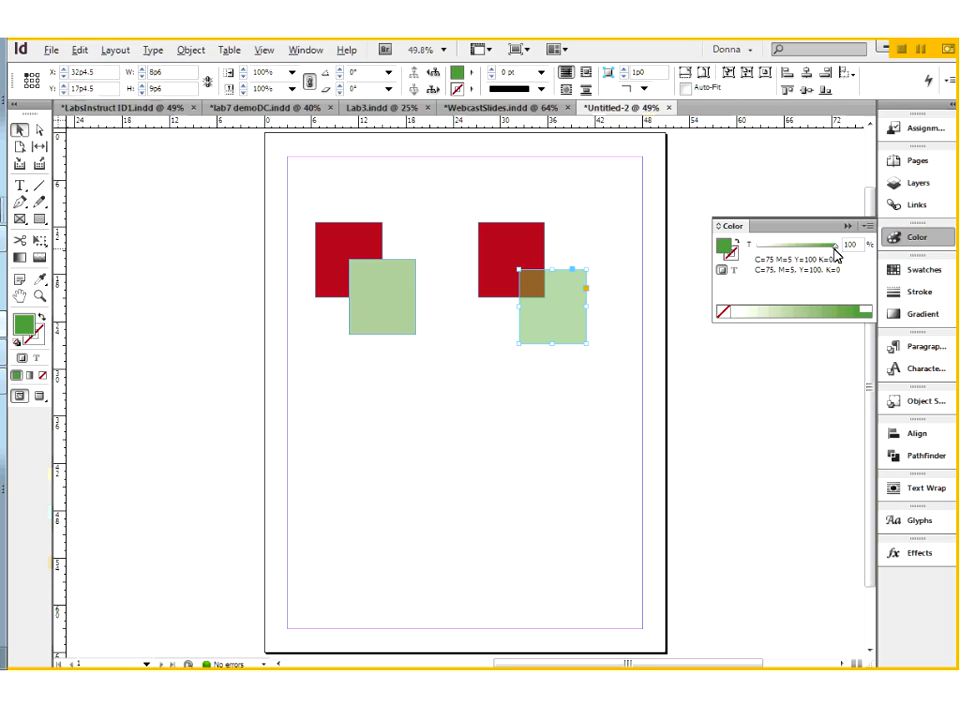
mouse_move(838, 250)
mouse_down()
mouse_move(793, 259)
mouse_move(842, 252)
mouse_up()
click(924, 271)
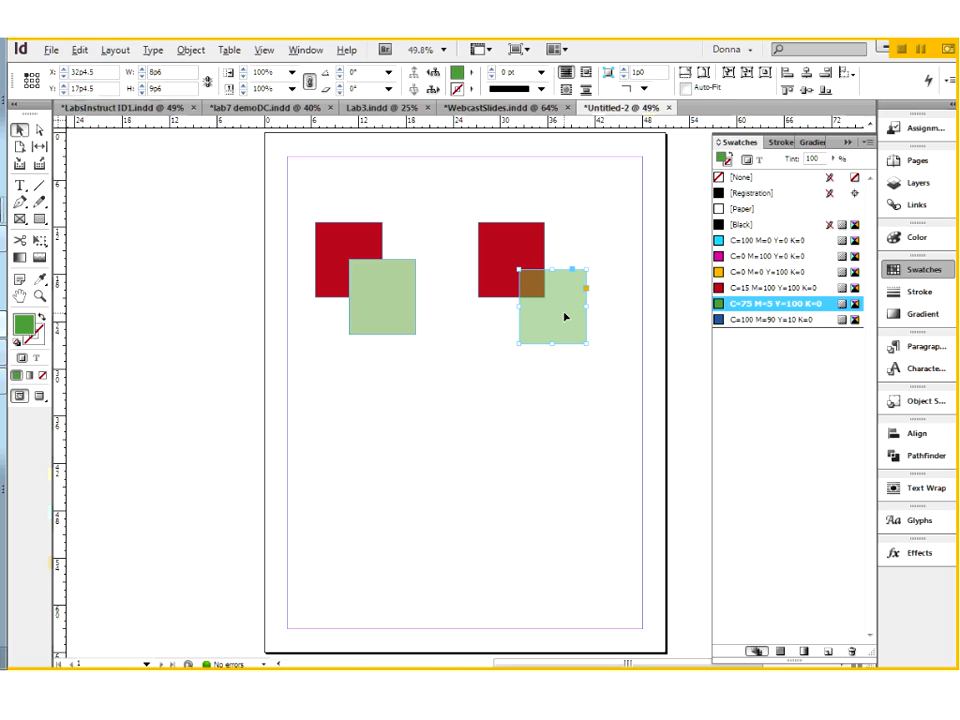
click(555, 407)
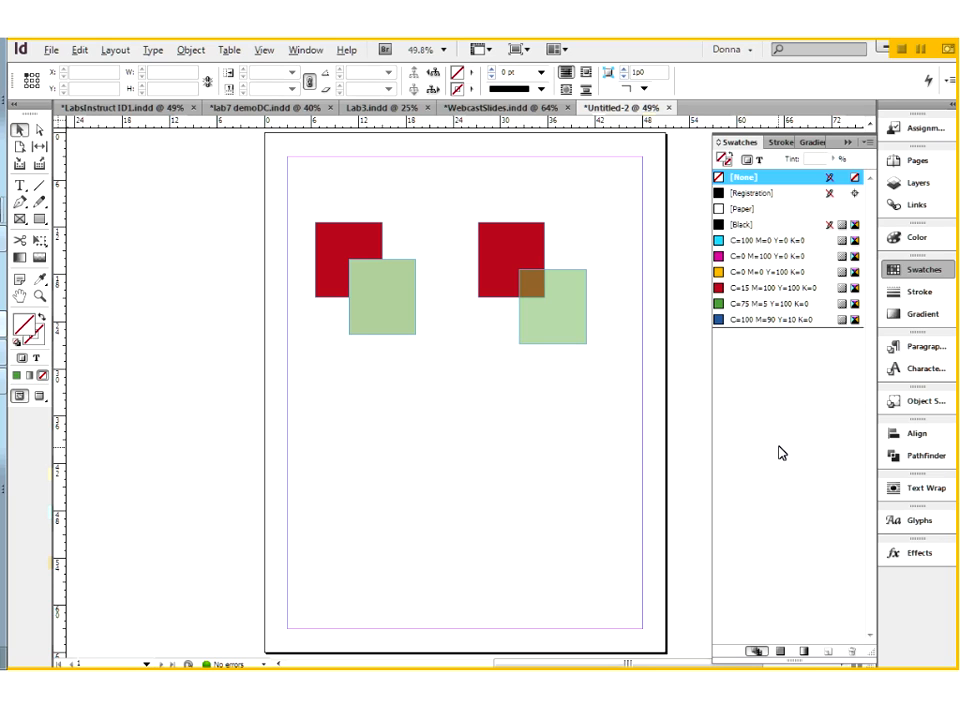
Step: Delete all four red and green rectangles from the page
drag(293, 194, 596, 386)
key(Delete)
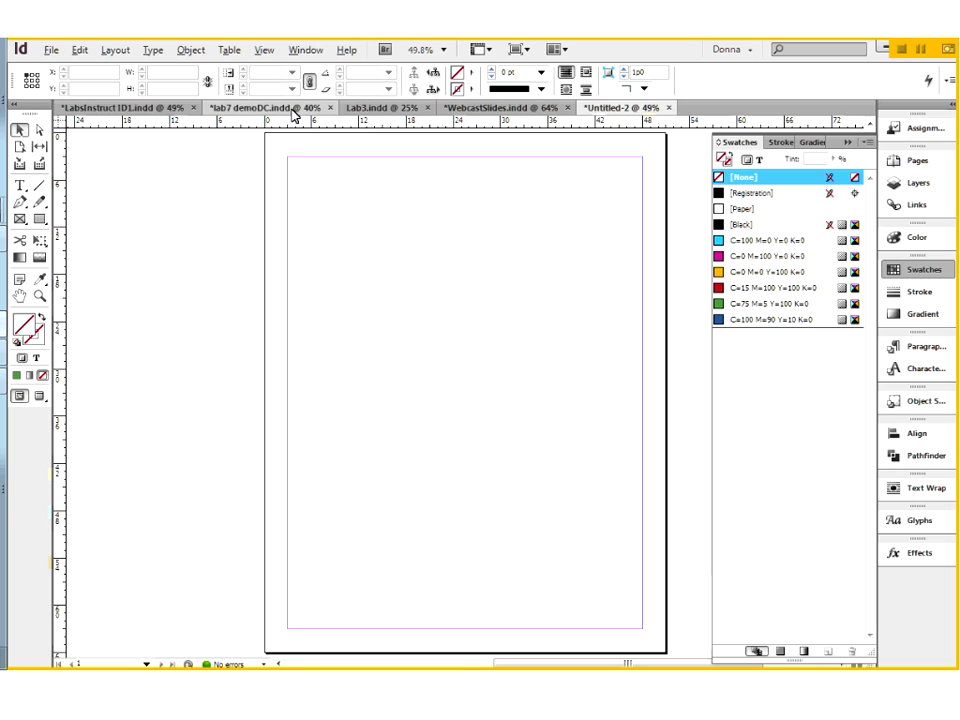
Step: In Lab3.indd, open the hyphenation settings of the quote paragraph, enable the preview, and switch hyphenation off and back on
click(380, 111)
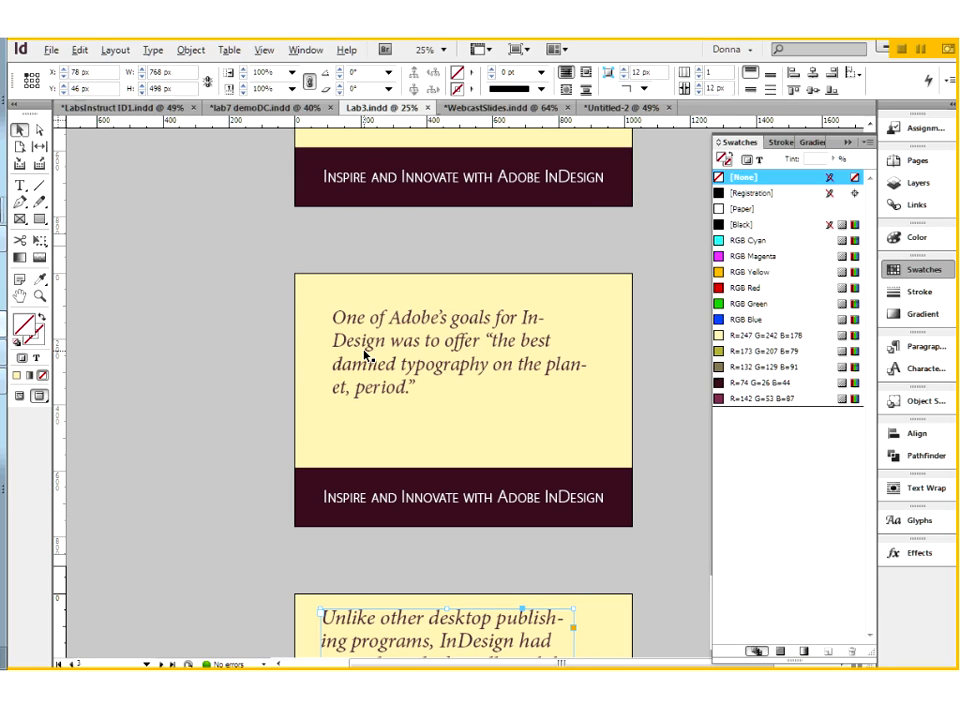
double_click(527, 318)
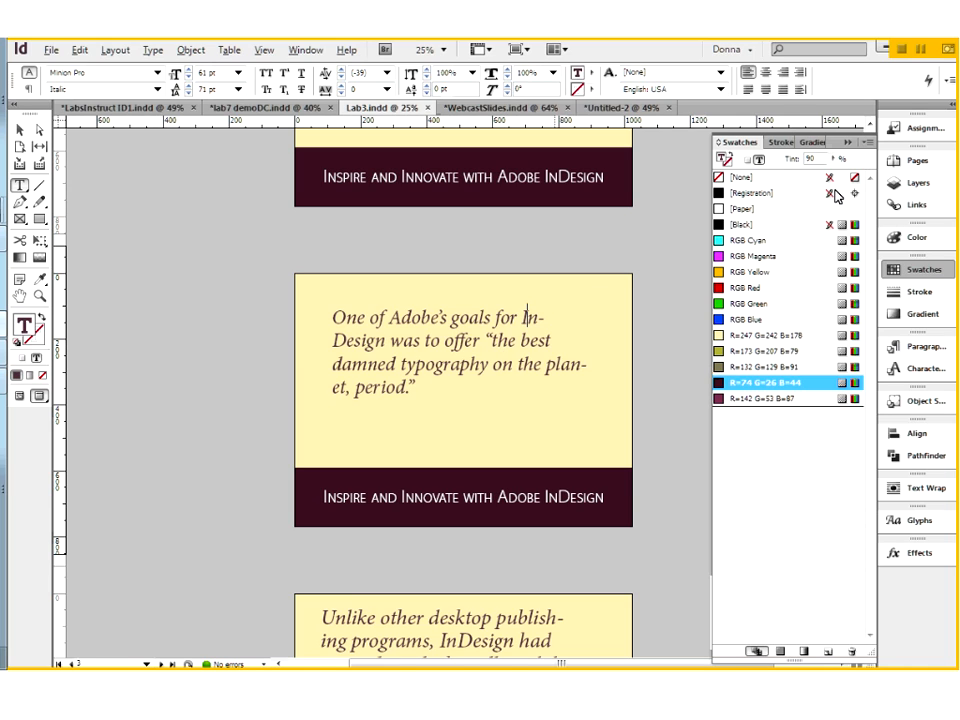
click(952, 83)
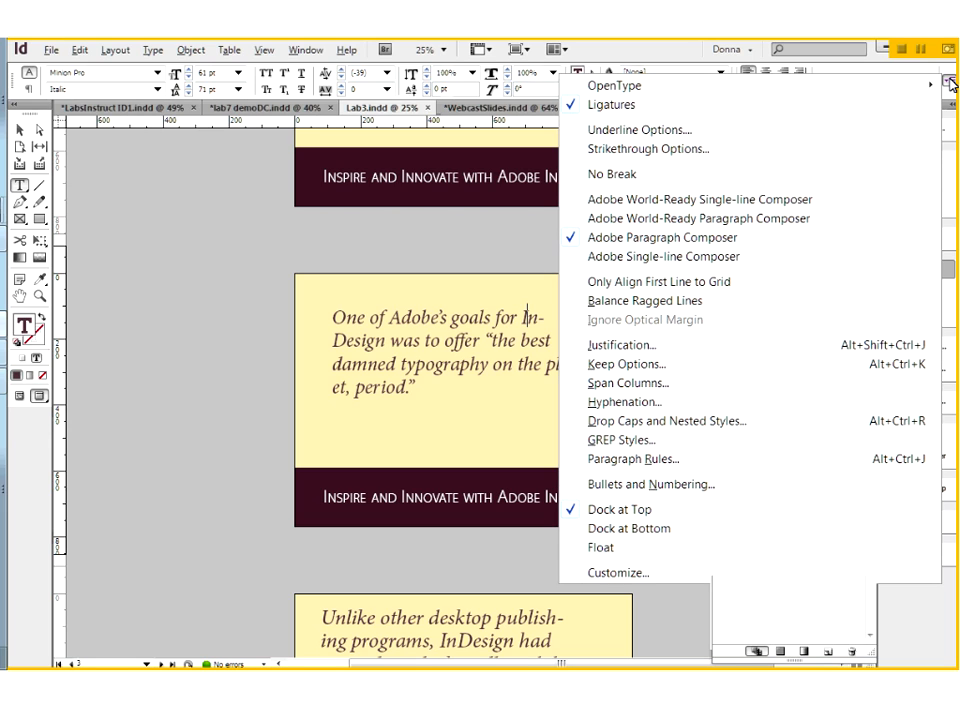
click(628, 404)
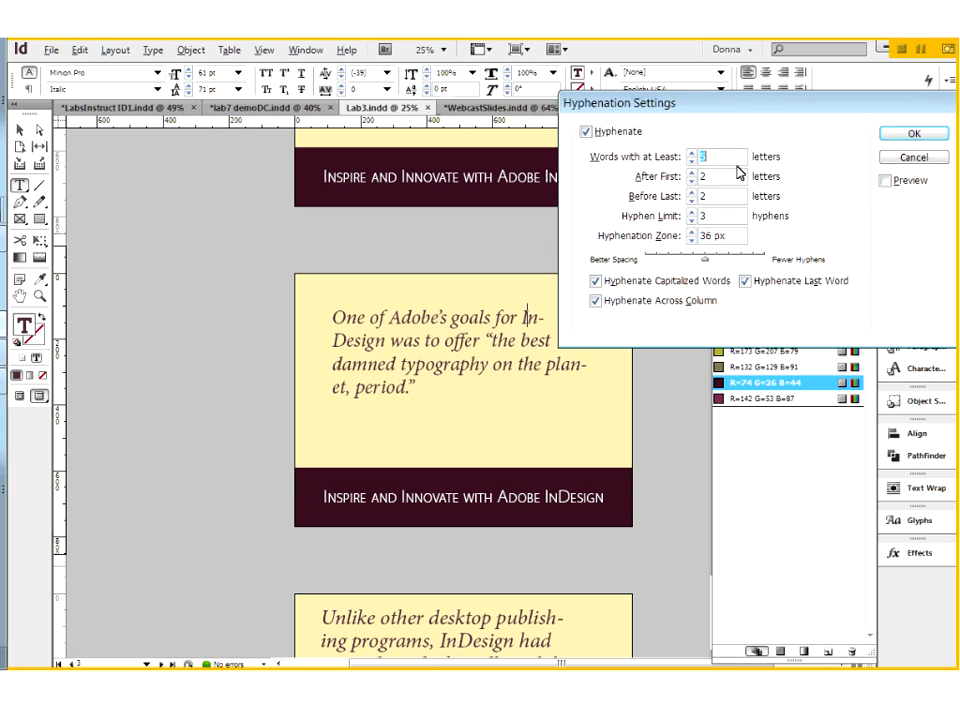
click(586, 133)
click(886, 181)
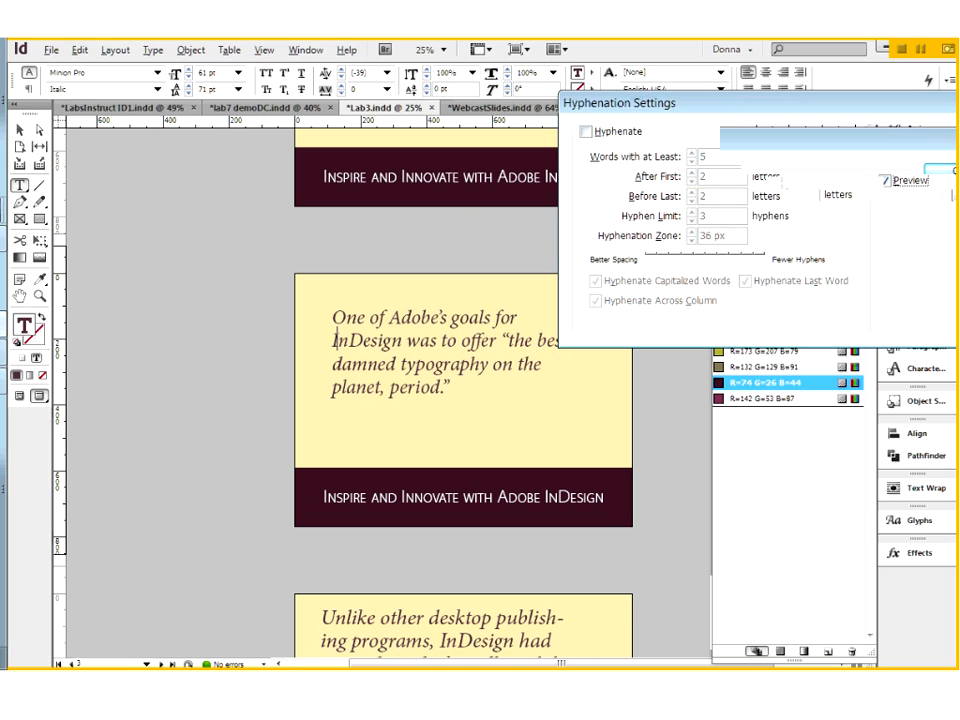
drag(720, 103, 724, 119)
click(590, 148)
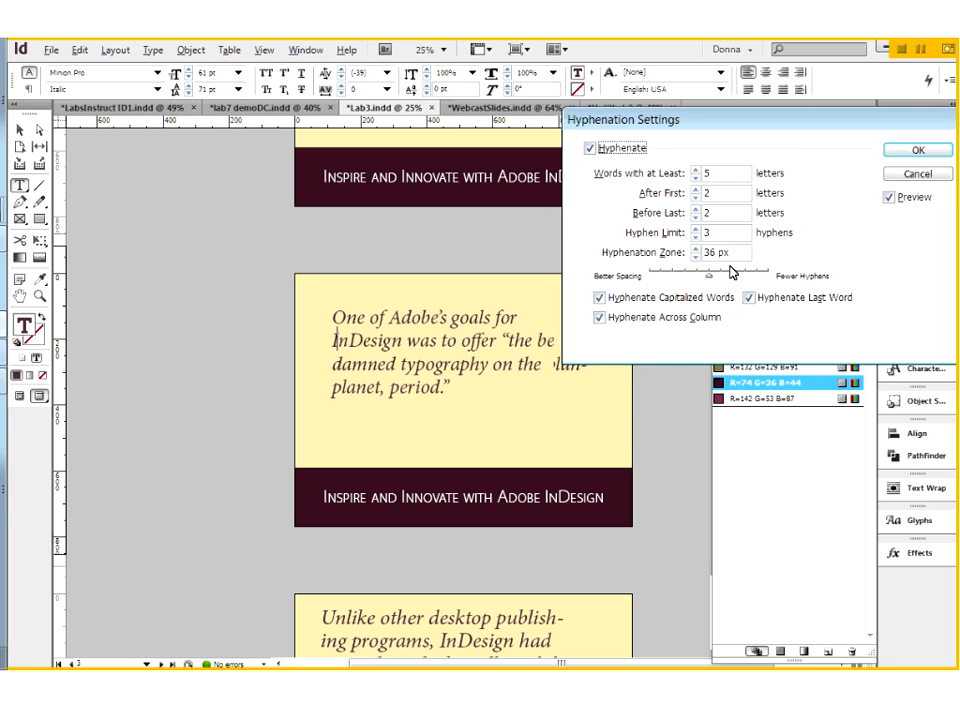
Step: Try hyphenating the quote only after the first 3 and before the last 3 letters, excluding capitalized words and the last word
double_click(706, 193)
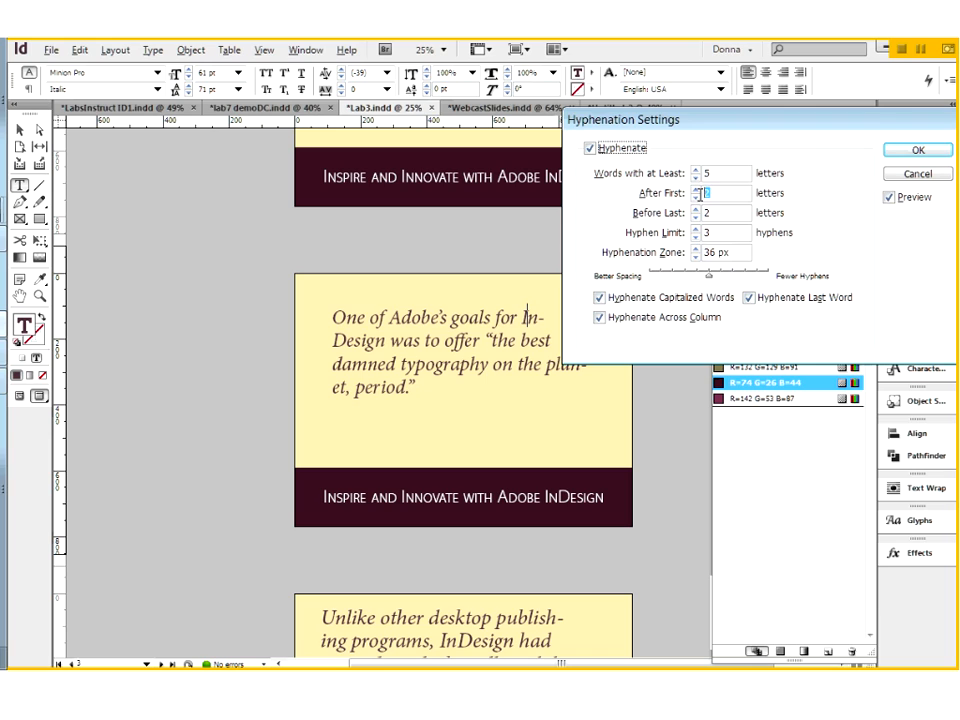
text(3)
key(Tab)
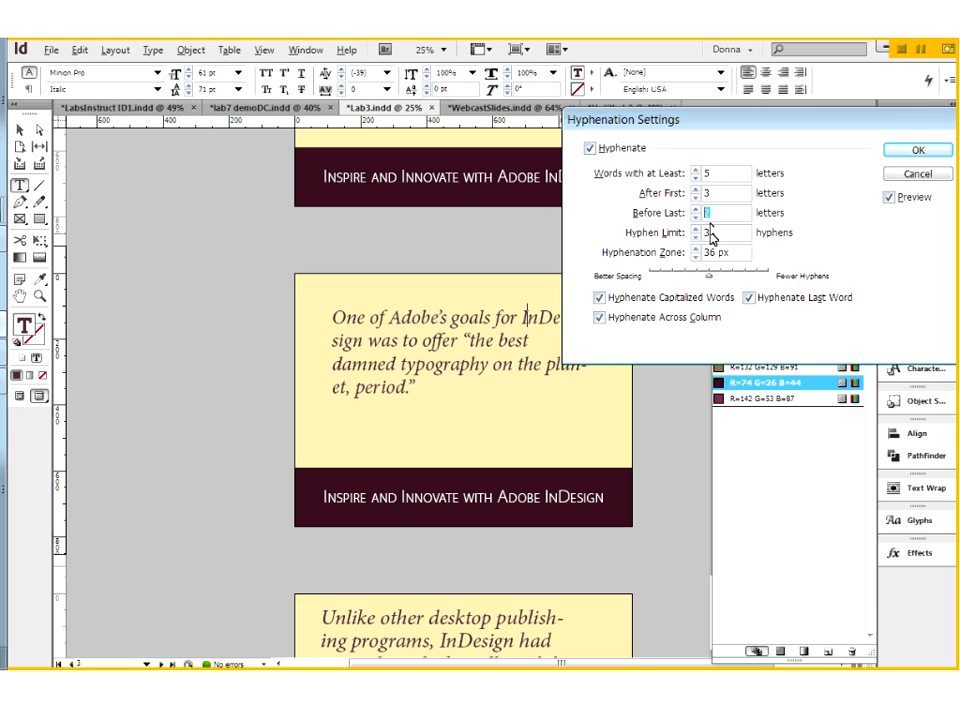
text(3)
click(600, 299)
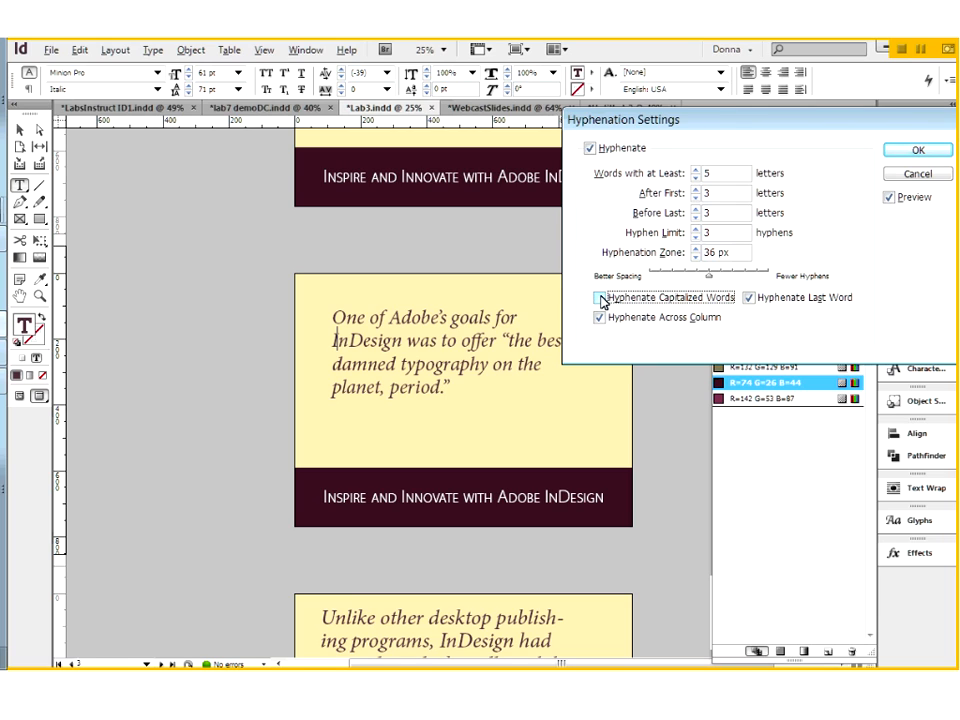
click(749, 299)
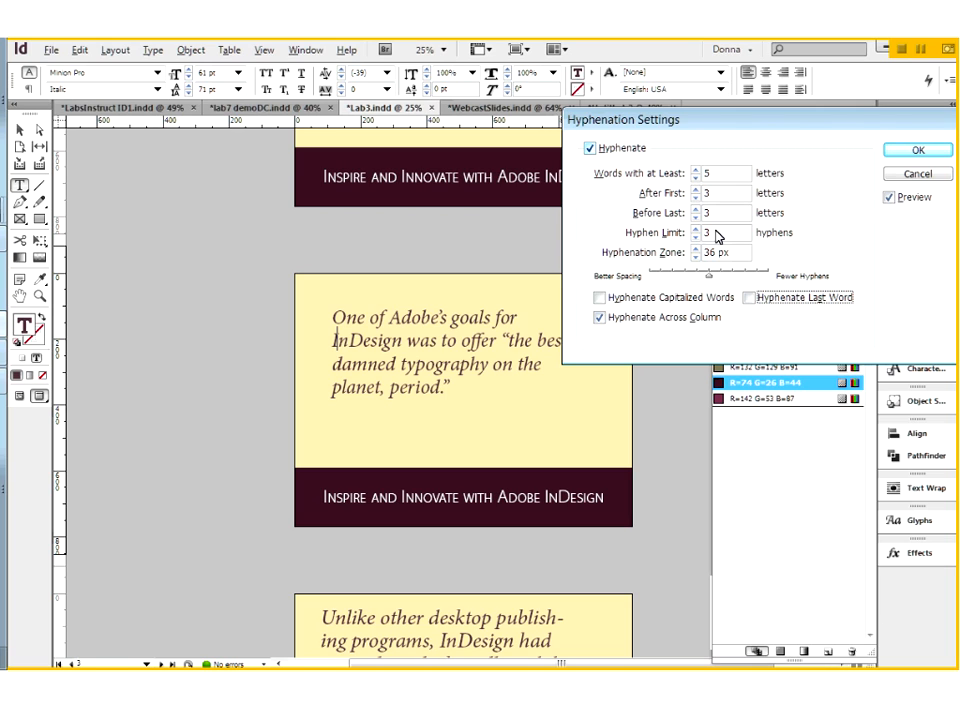
Step: Set both hyphenation letter minimums back to 2, allow hyphenating capitalized words and the last word again, and apply the settings
double_click(715, 194)
text(2)
double_click(713, 212)
text(2)
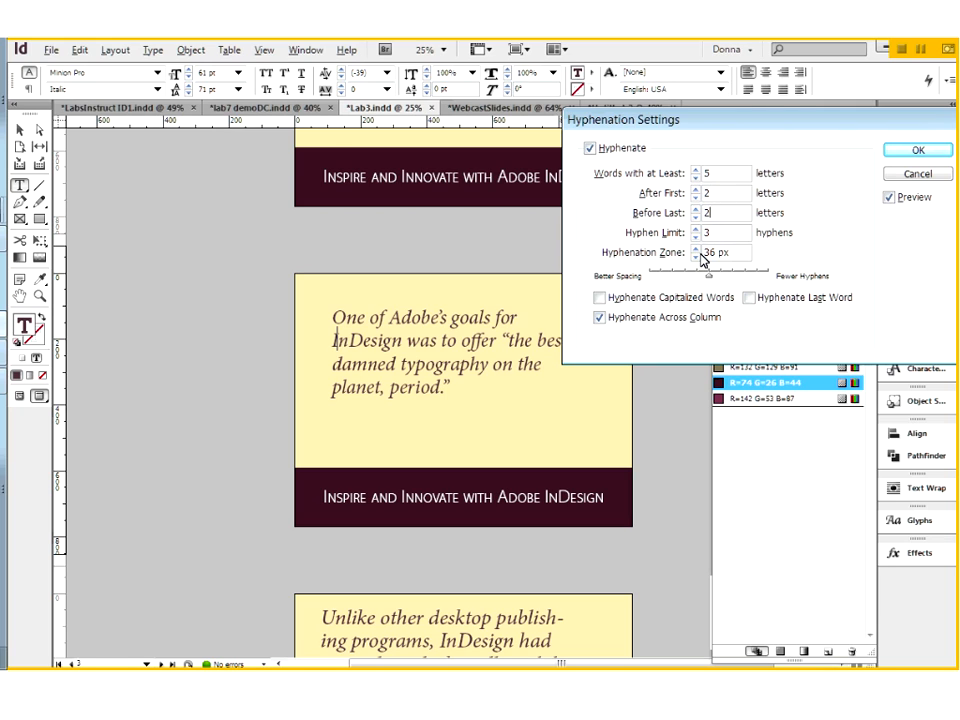
click(749, 298)
click(599, 298)
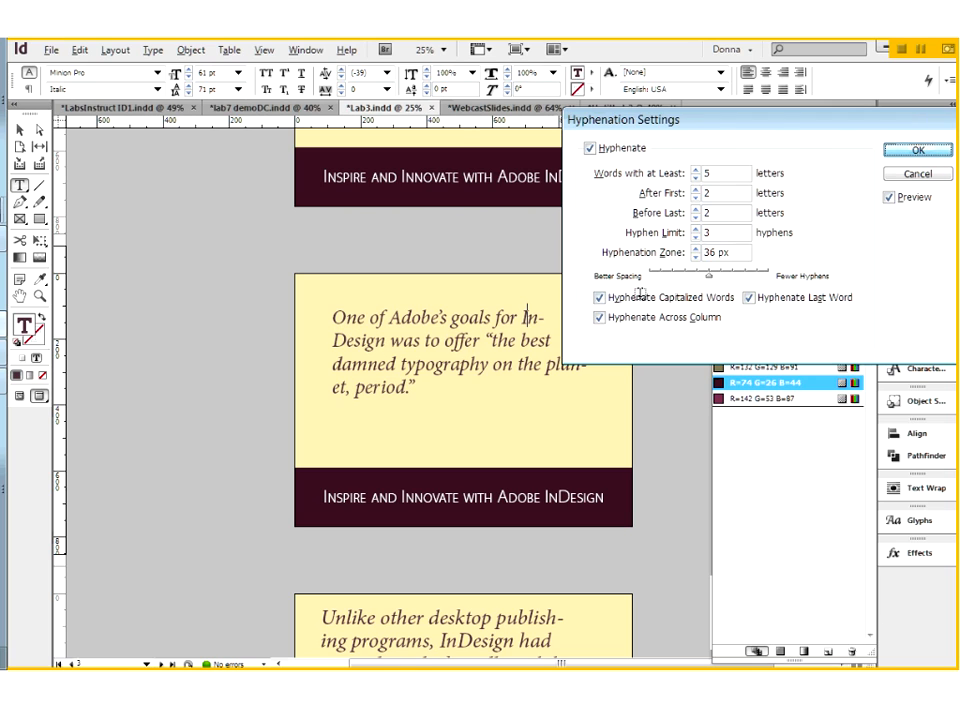
key(Return)
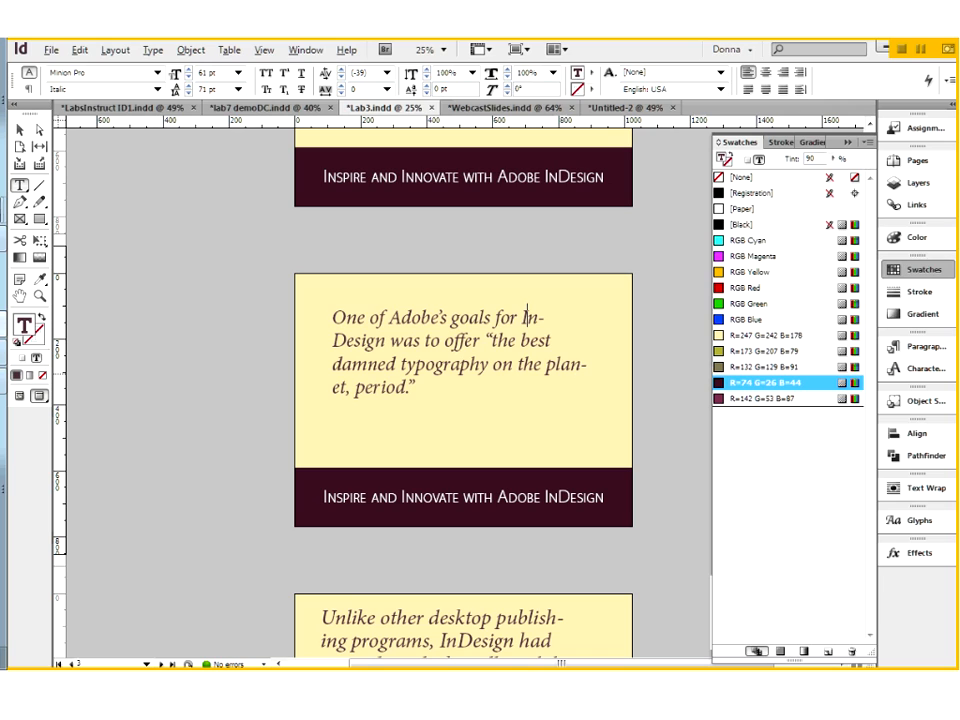
Step: Apply No Break to the word "InDesign" in the quote paragraph
double_click(530, 318)
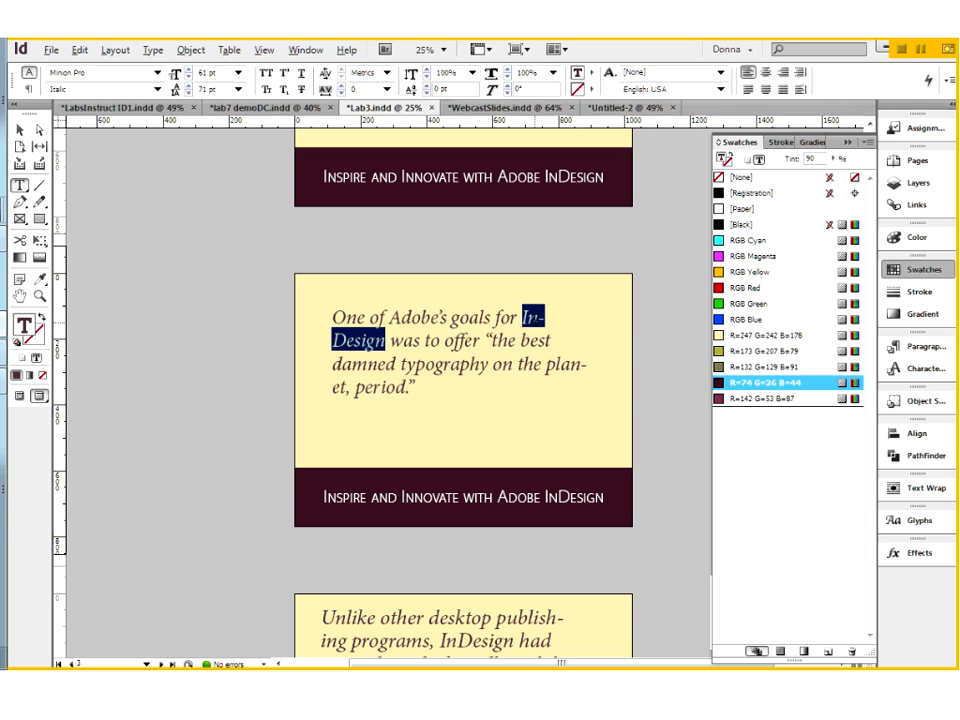
click(951, 82)
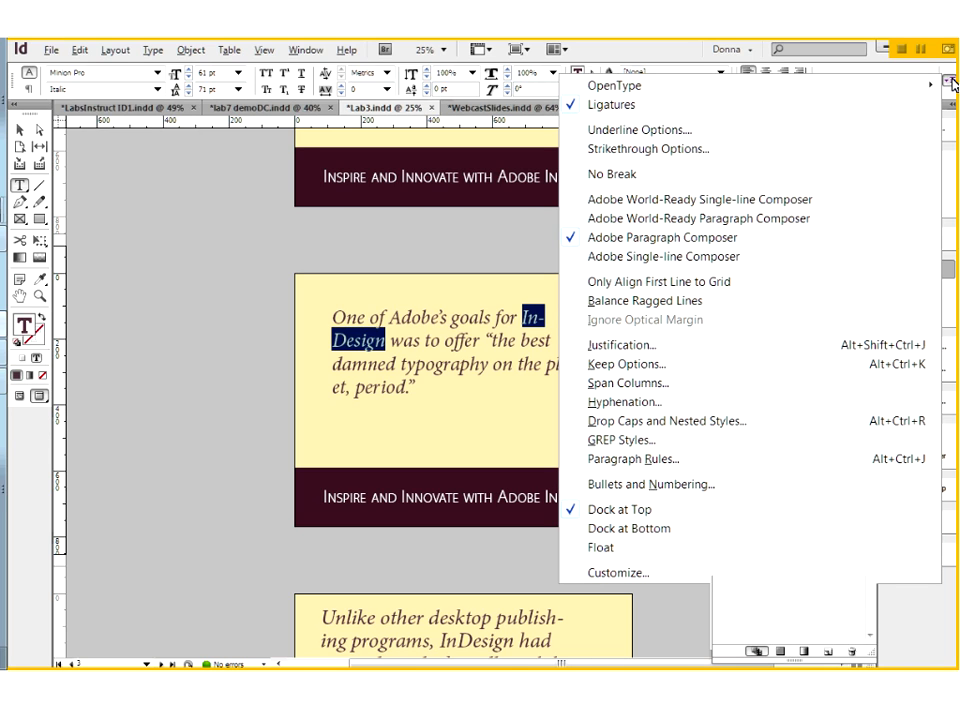
click(649, 176)
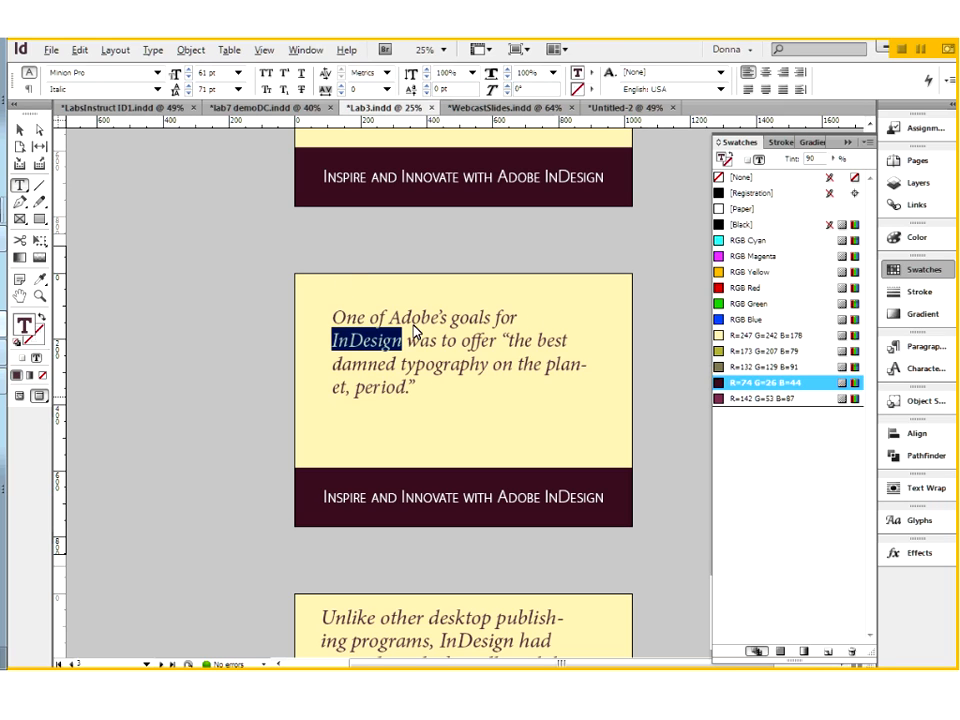
Step: Widen the quote's text frame slightly to about 784 px and deselect it
key(Escape)
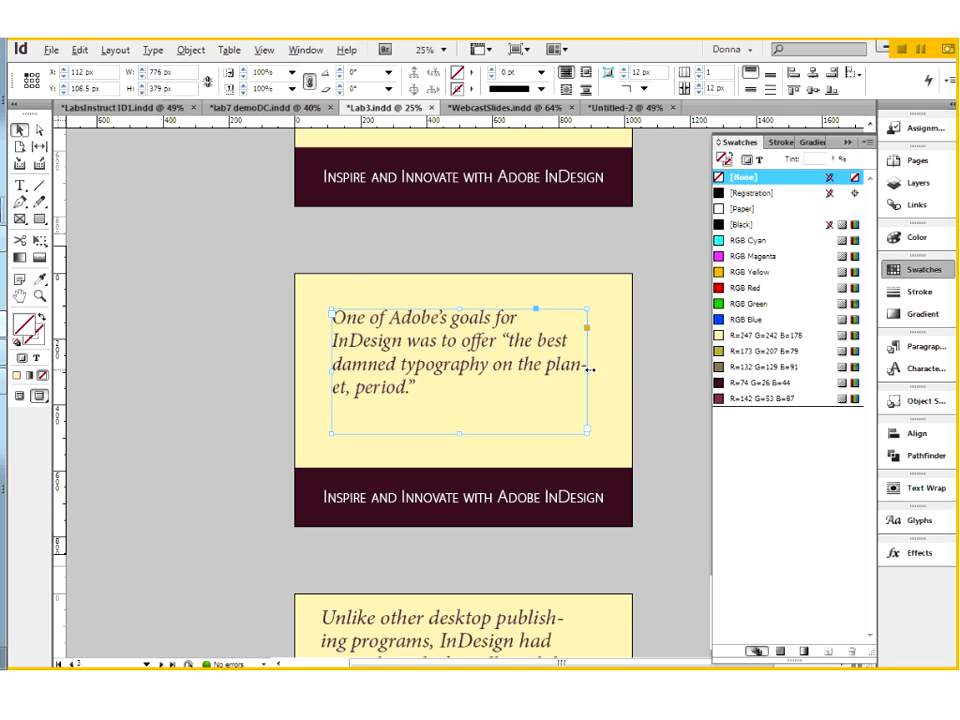
mouse_move(587, 370)
mouse_down()
mouse_move(598, 370)
mouse_move(590, 369)
mouse_up()
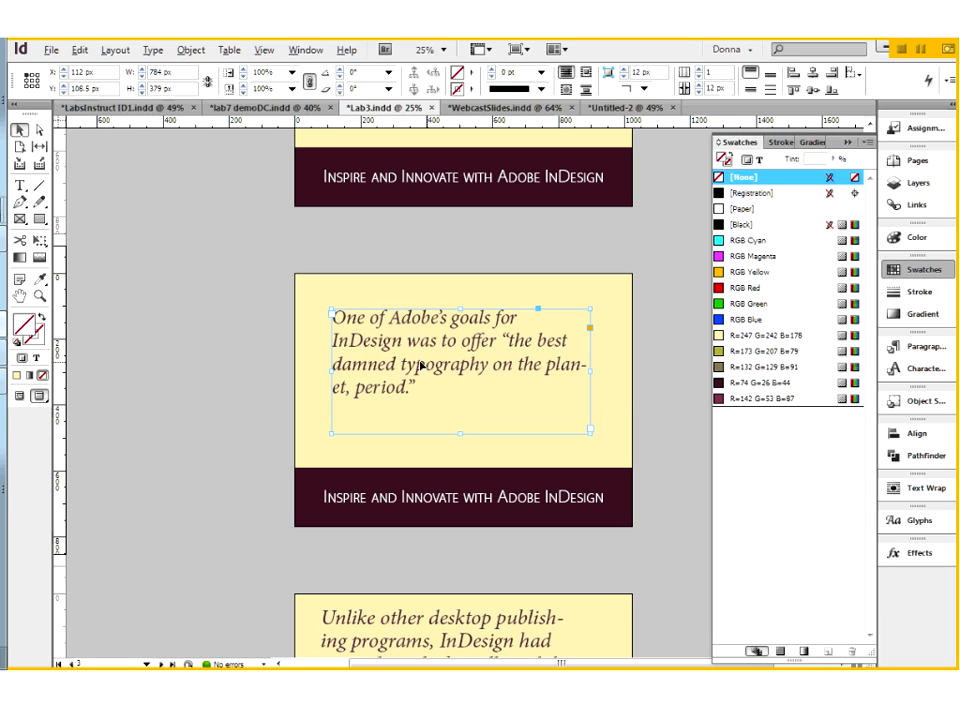
click(553, 547)
Step: In the hyphenation settings of the "Unlike other desktop publishing" paragraph, disable hyphenating capitalized words and the last word
scroll(553, 547, down, 3)
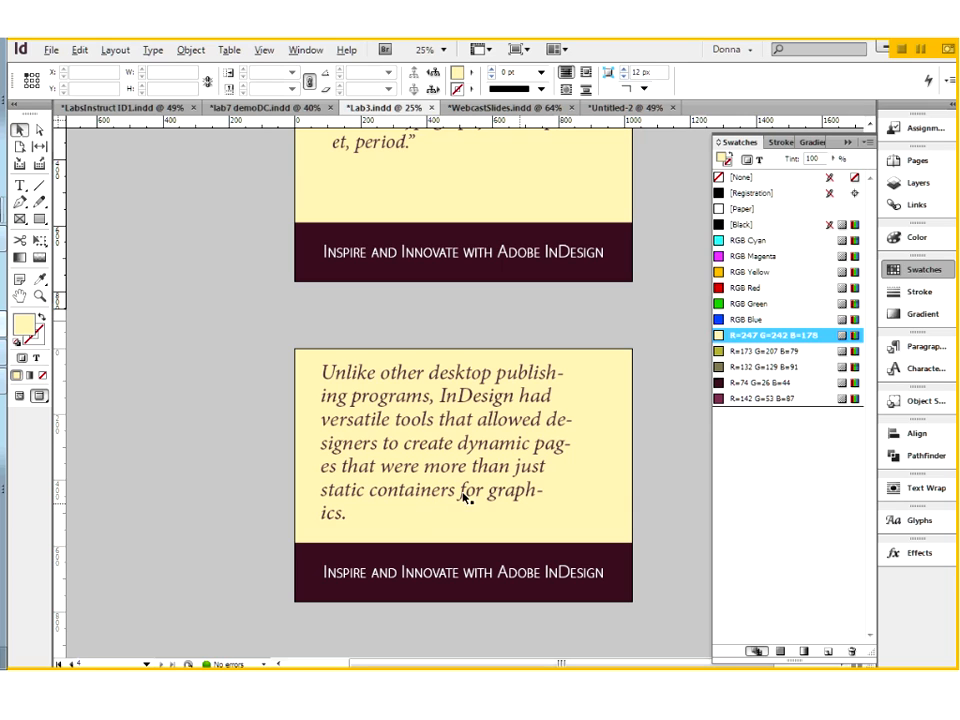
click(506, 444)
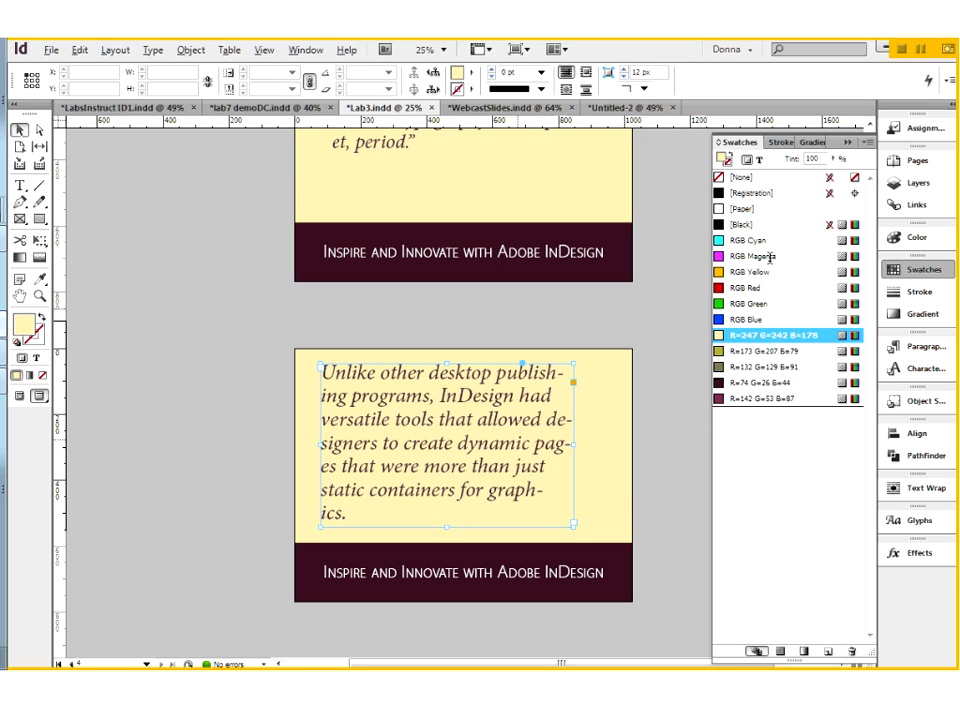
click(951, 82)
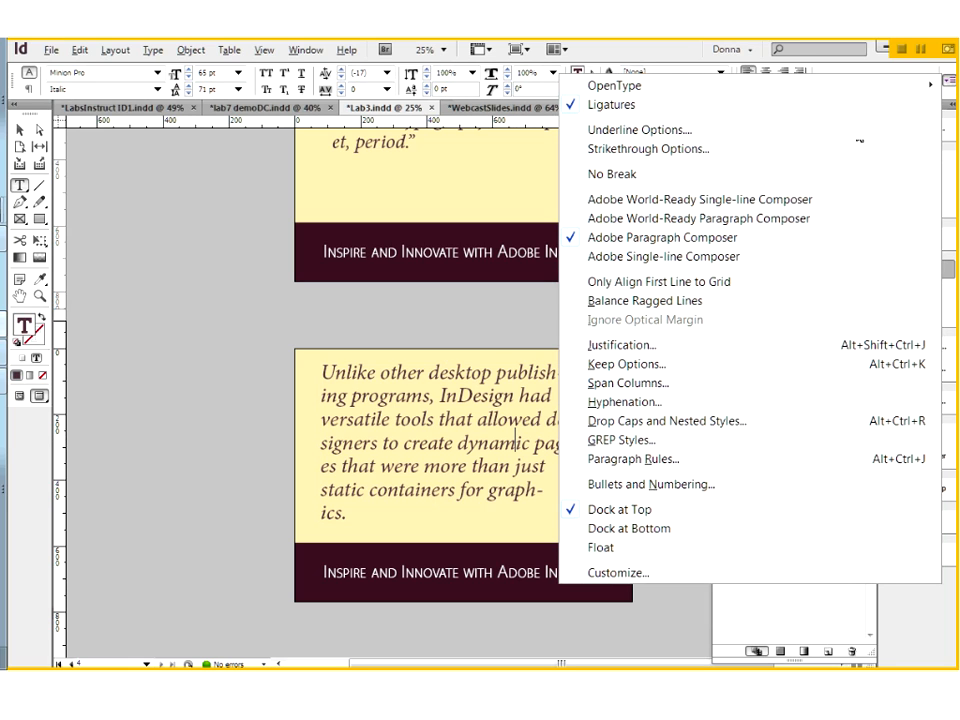
click(626, 403)
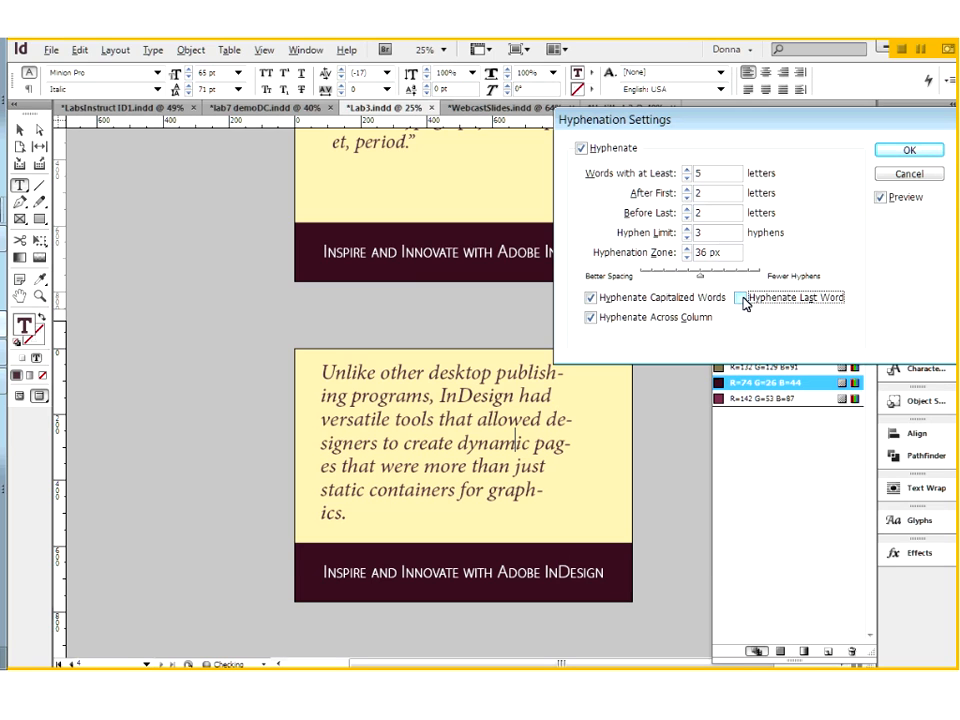
click(591, 298)
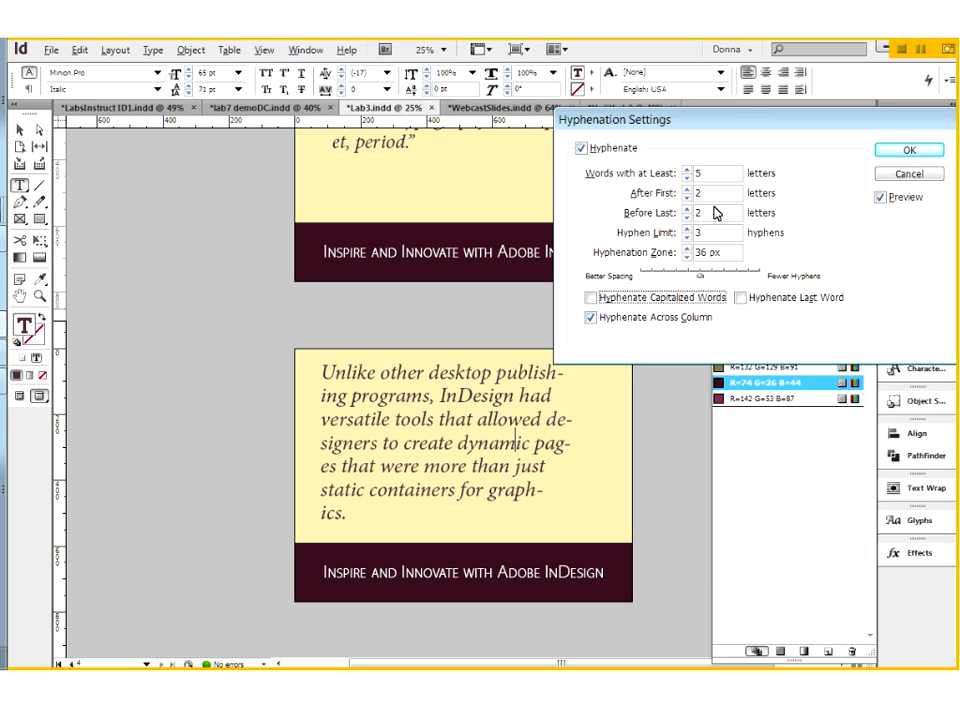
Step: Set the paragraph's hyphenation to after the first 3 and before the last 3 letters, and apply the settings
double_click(697, 193)
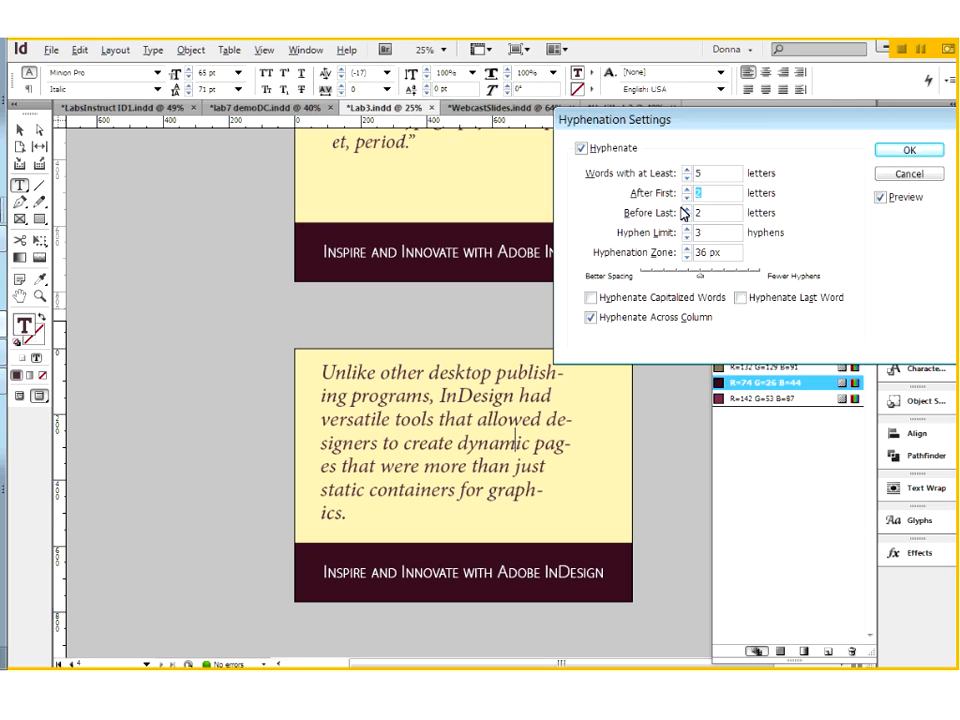
text(3)
key(Tab)
text(3)
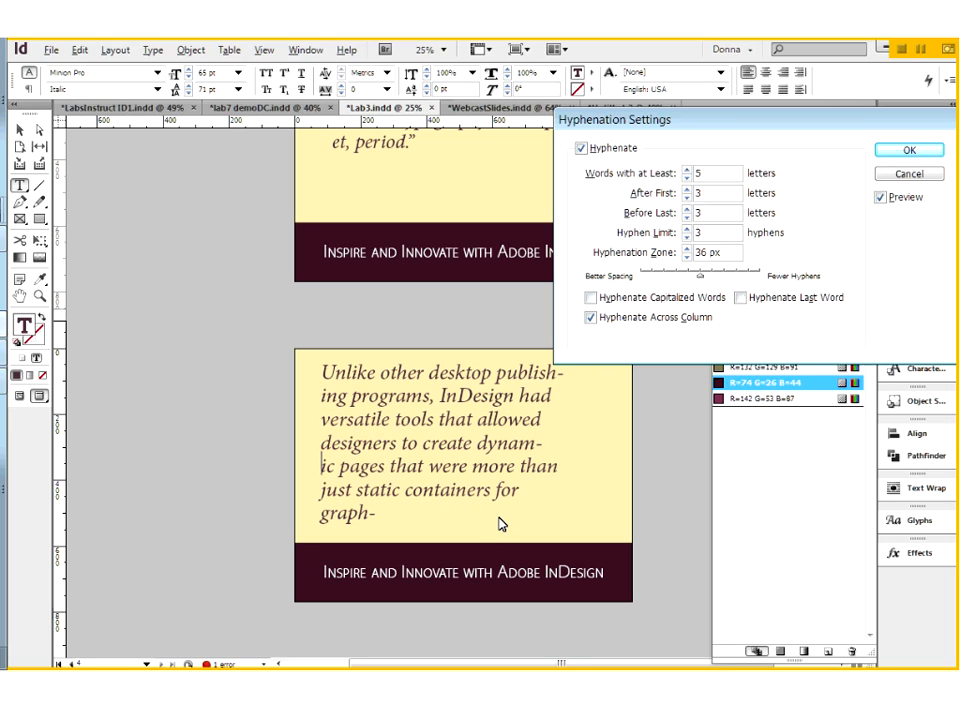
click(909, 150)
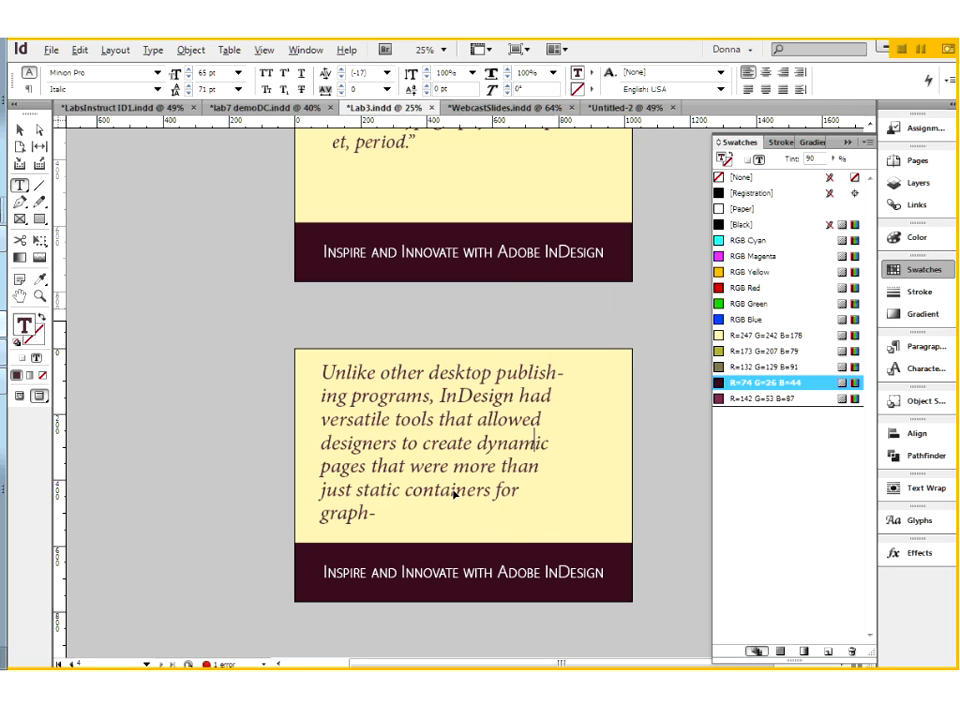
Step: Widen the paragraph's text frame to about 842 px and remove the hyphen and line break inside "graphics"
key(Escape)
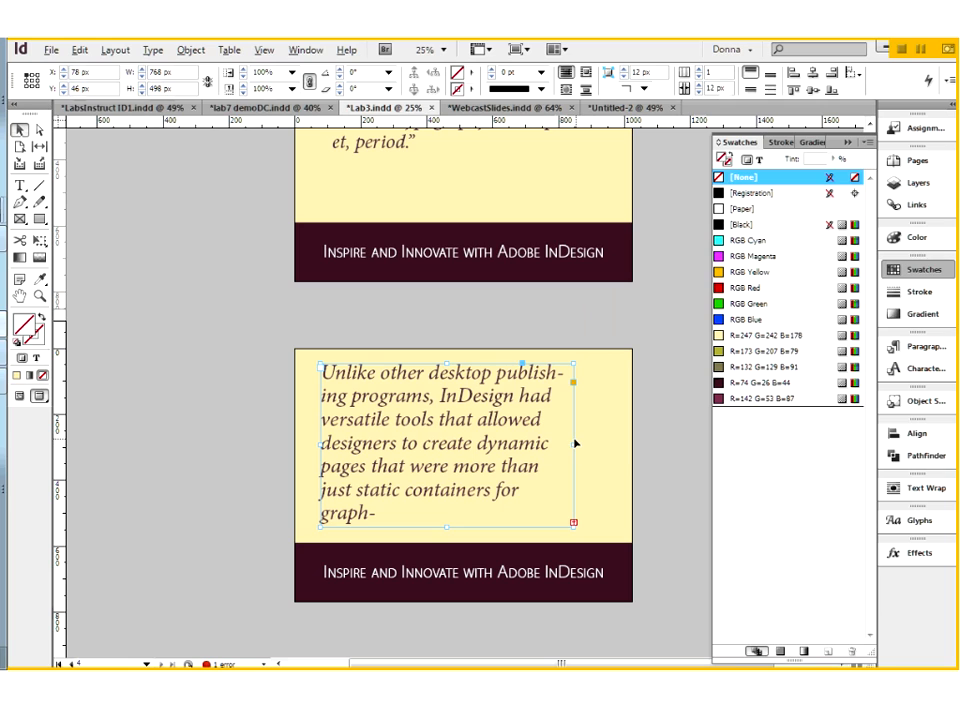
drag(575, 444, 598, 444)
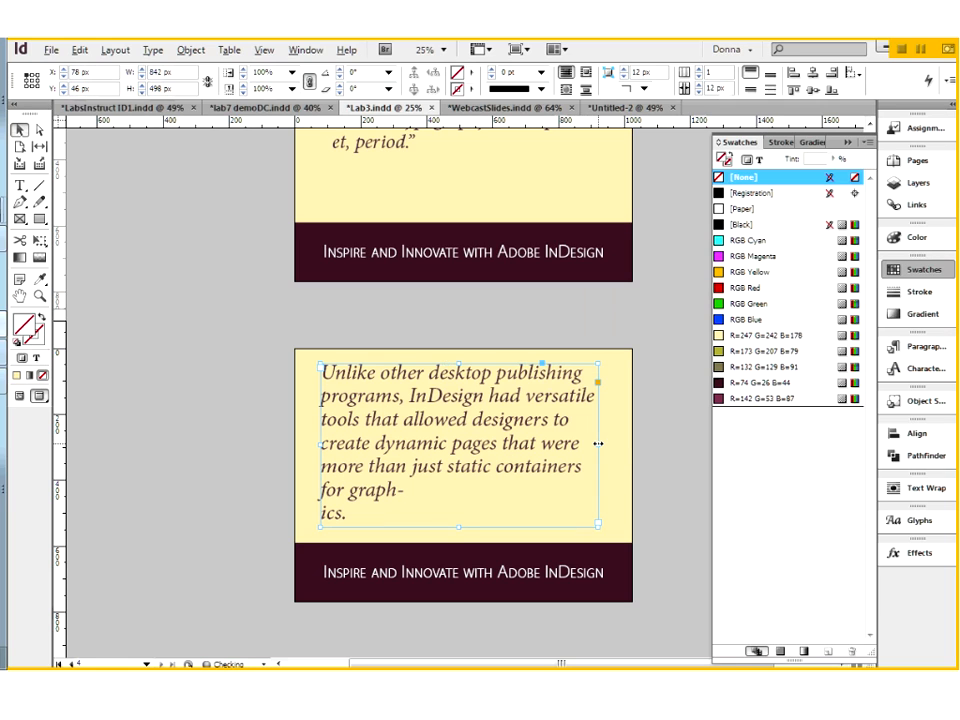
double_click(399, 493)
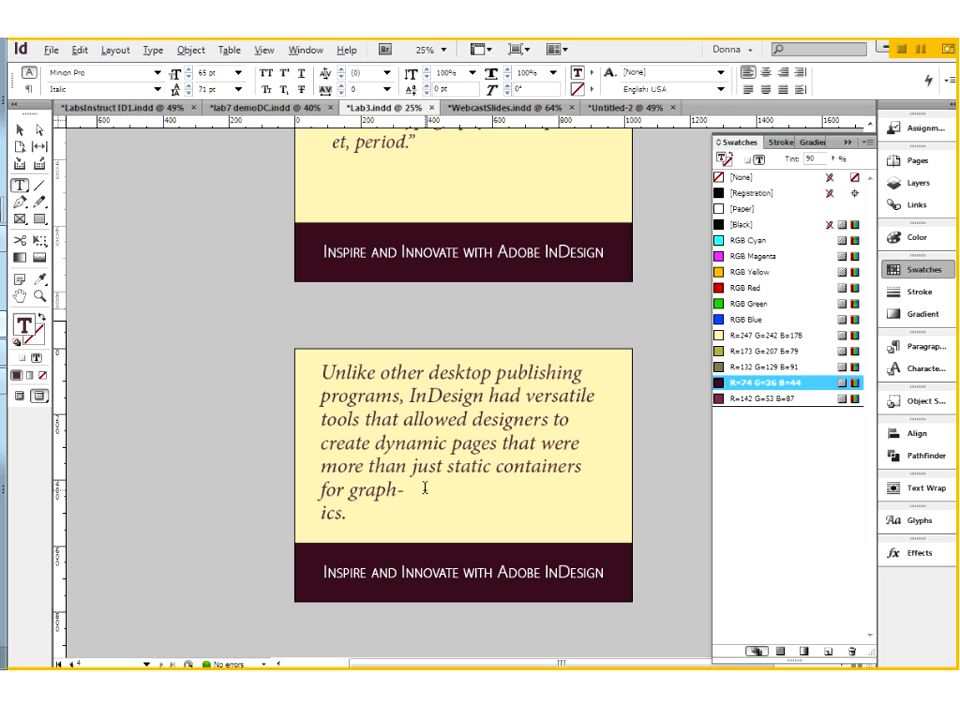
key(BackSpace)
key(Delete)
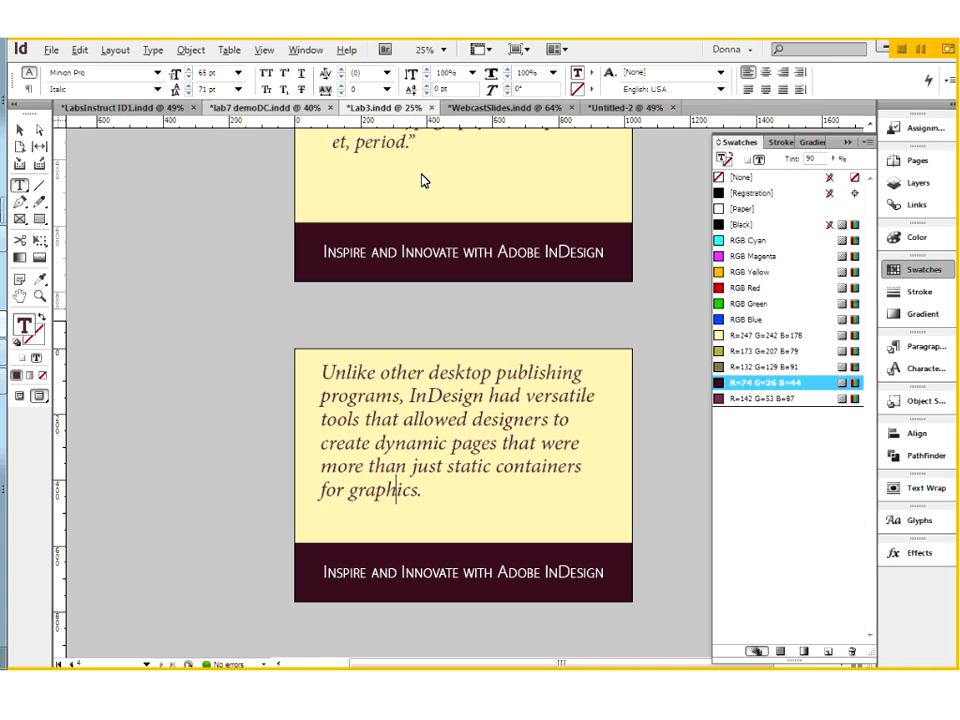
Step: Export the lab7 demoDC poster as Bodie.pdf with the High Quality Print preset
click(265, 107)
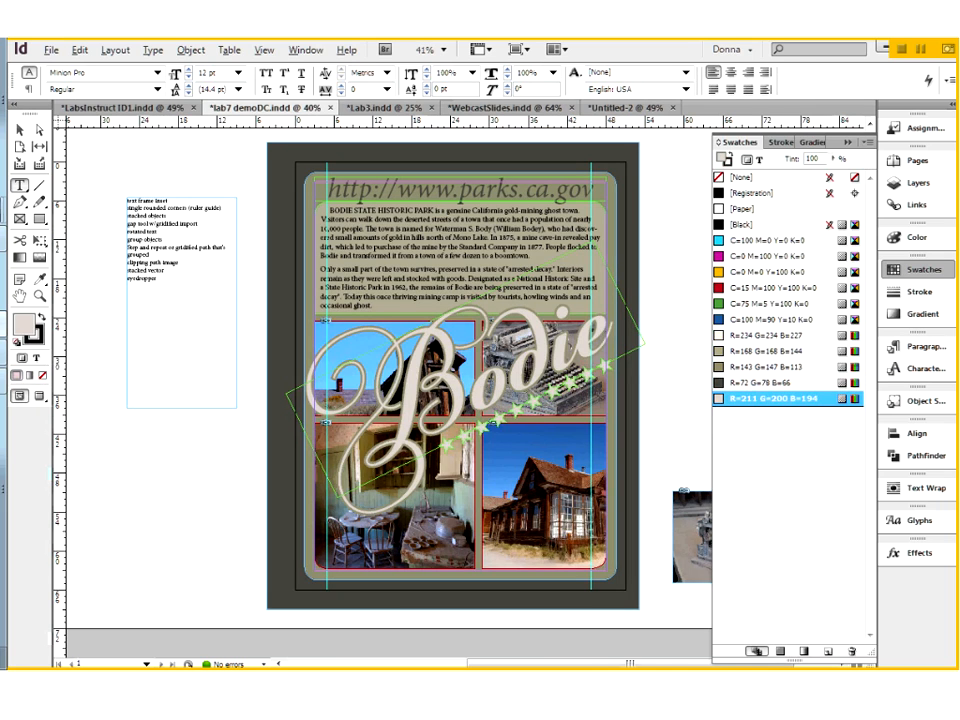
key(alt)
click(20, 130)
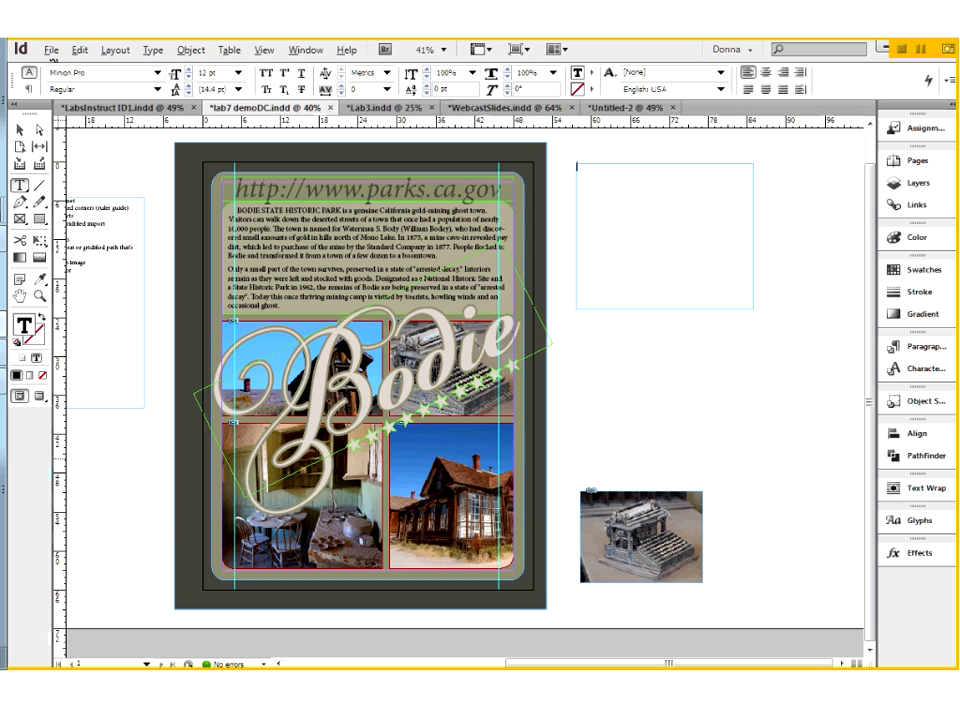
click(51, 51)
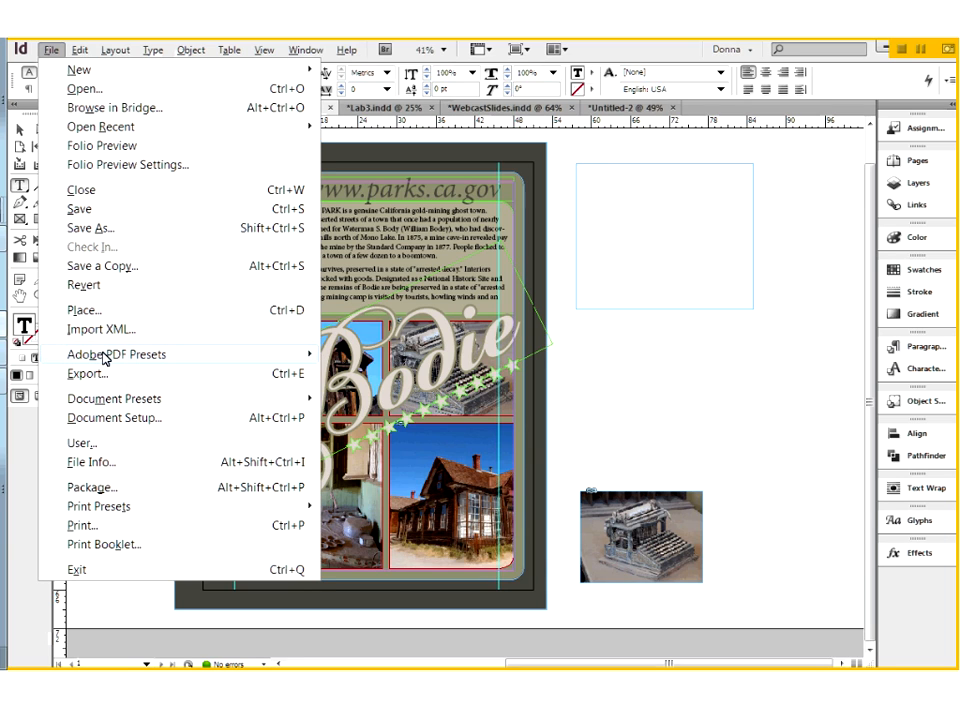
mouse_move(105, 357)
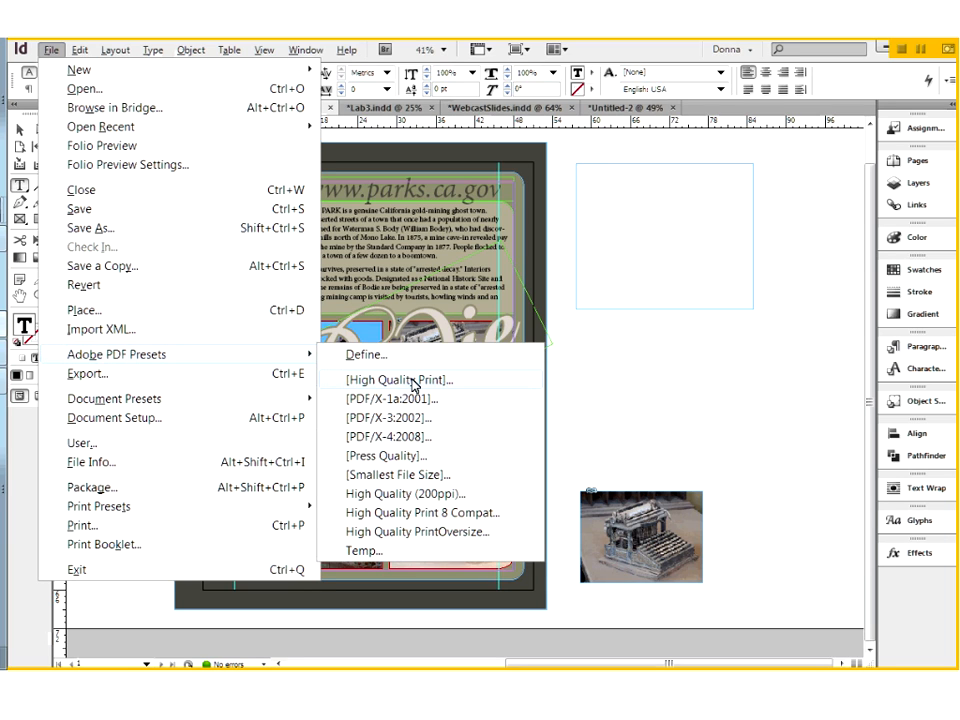
click(479, 388)
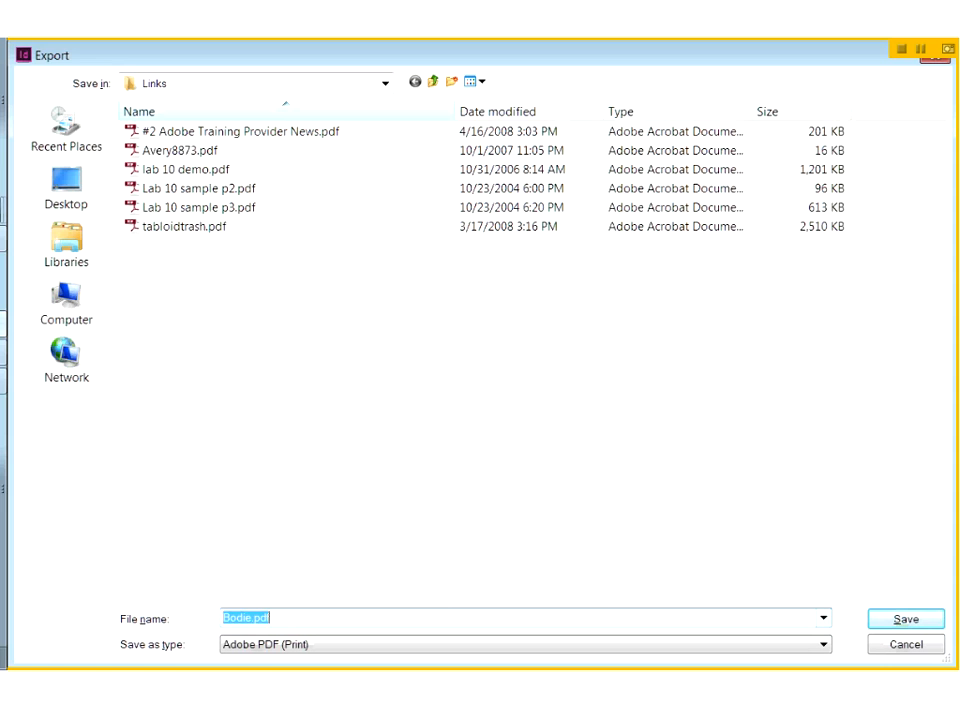
click(906, 619)
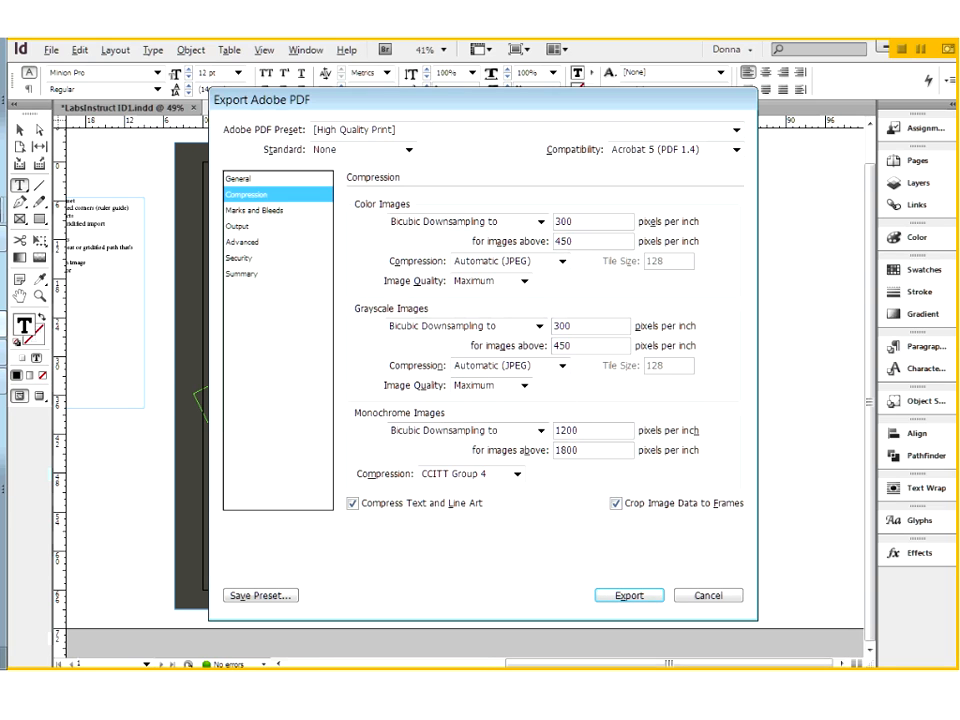
key(Return)
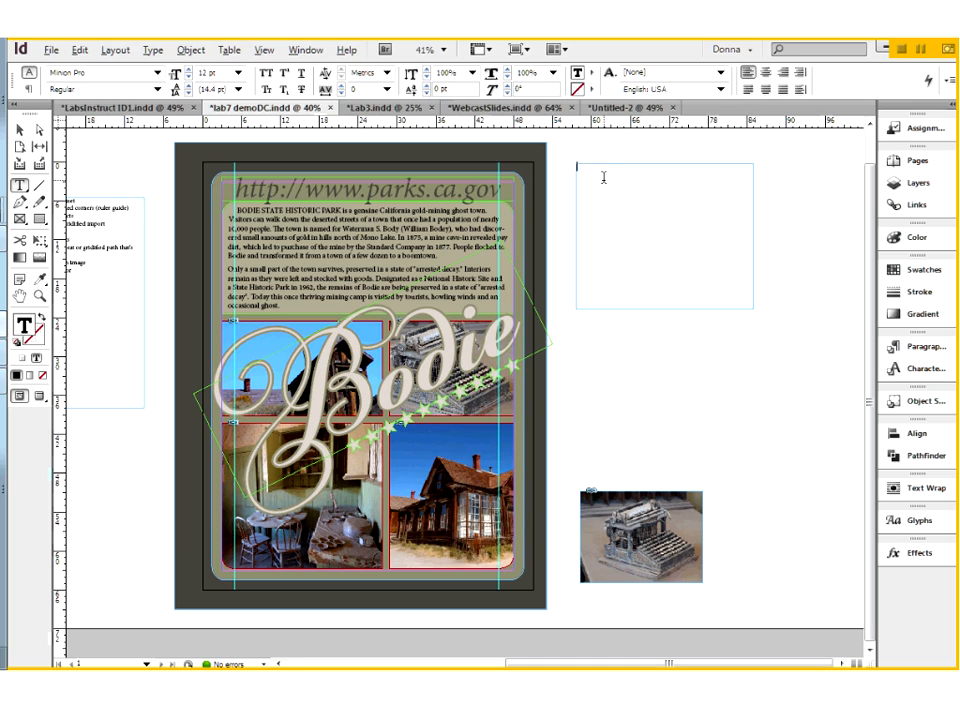
Step: Enter "AdobeFnt11.lst" and "MyriadRegular.otf" on separate lines in the blank pasteboard text frame
text(AdobeTest)
text(11)
text(.lst)
key(ctrl+space)
drag(564, 157, 656, 195)
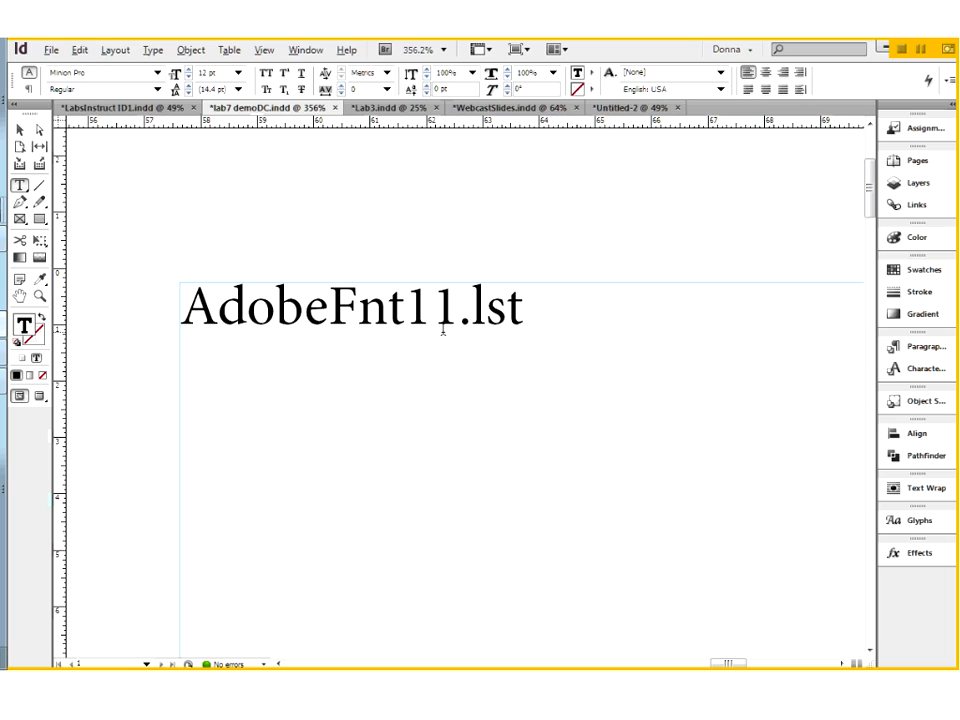
key(Return)
text(Myriad)
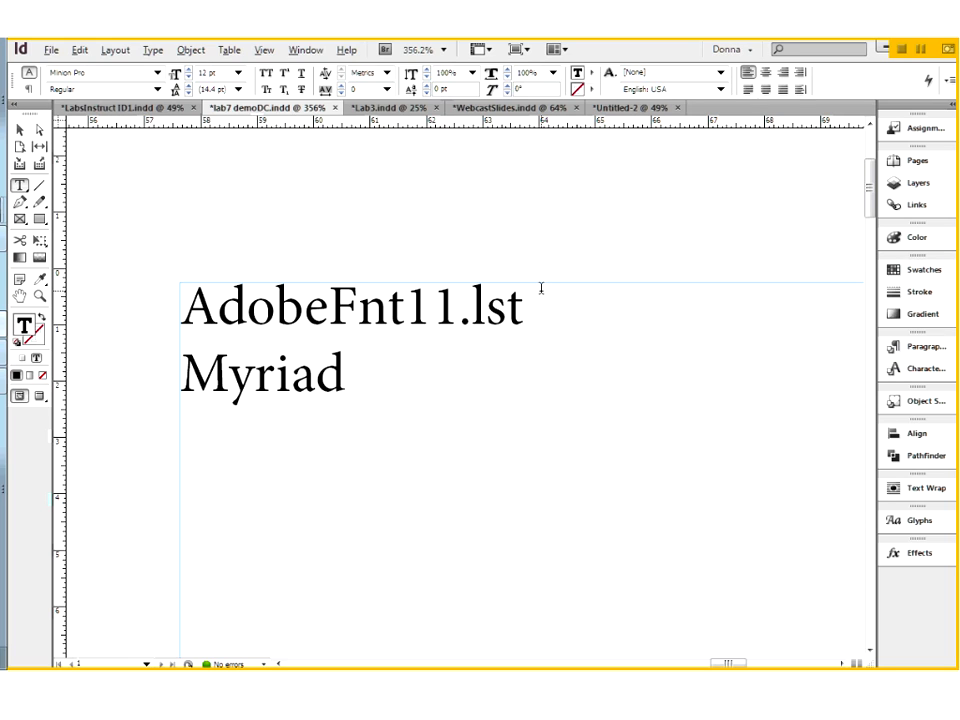
text(Regular.otf)
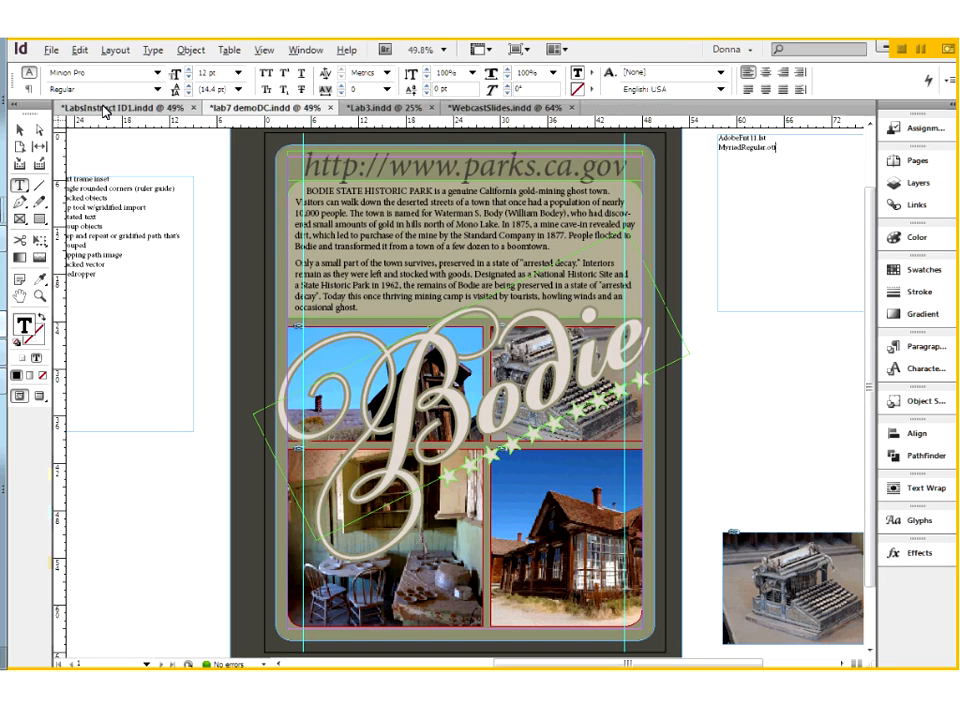
Step: View the Bodie picture page instructions in LabsInstruct ID1 in preview mode, and return to lab7 demoDC
click(104, 108)
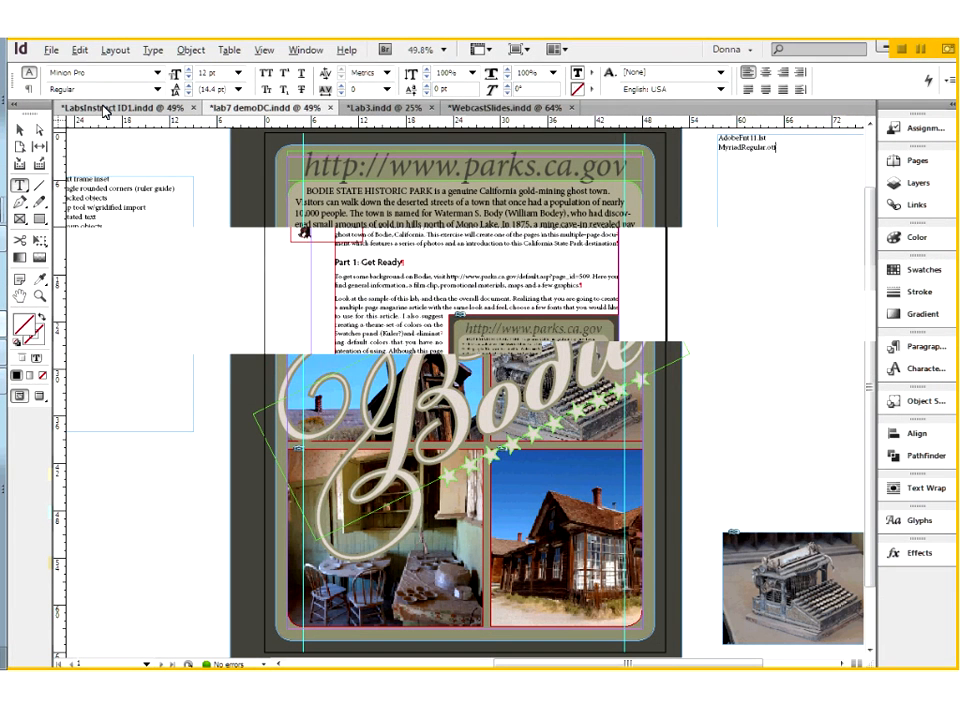
key(w)
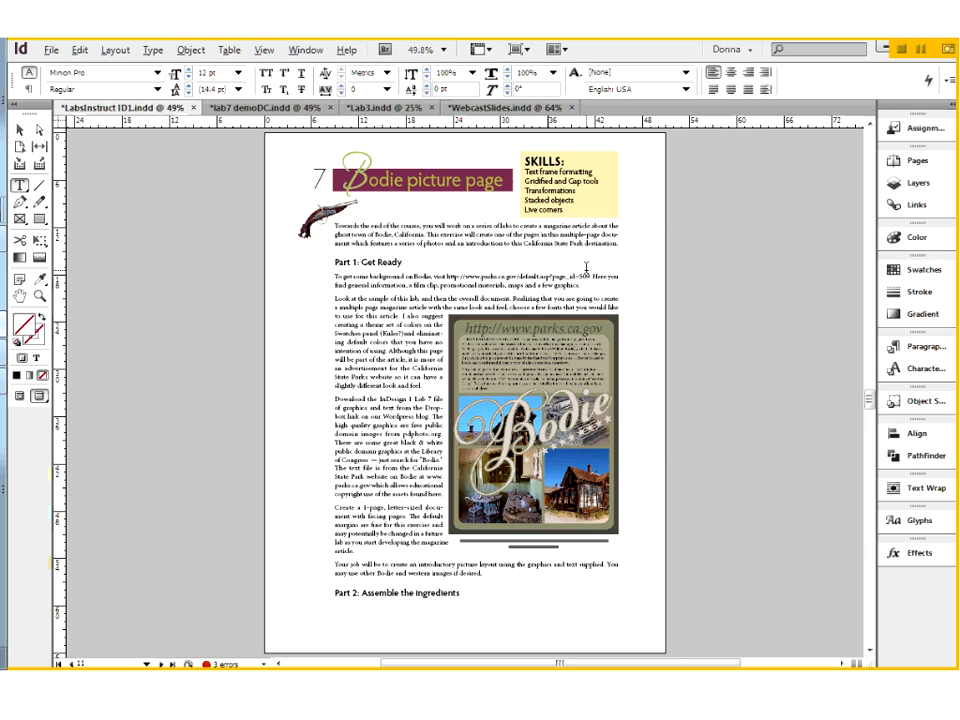
click(247, 112)
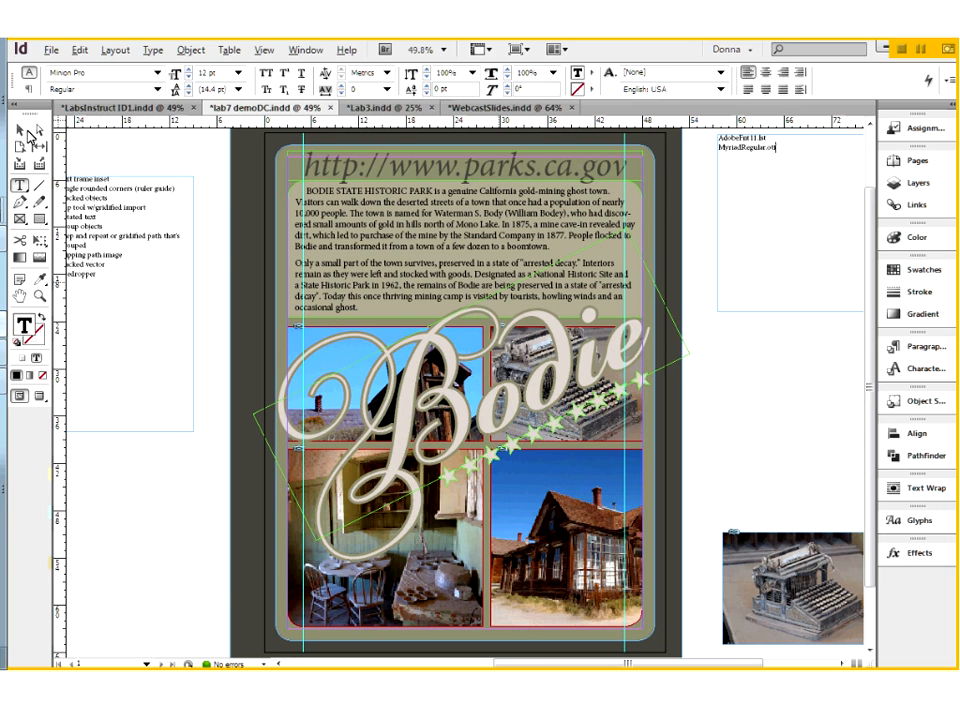
Step: Deselect the font-name frame and examine the list of lab techniques on the pasteboard up close
key(Escape)
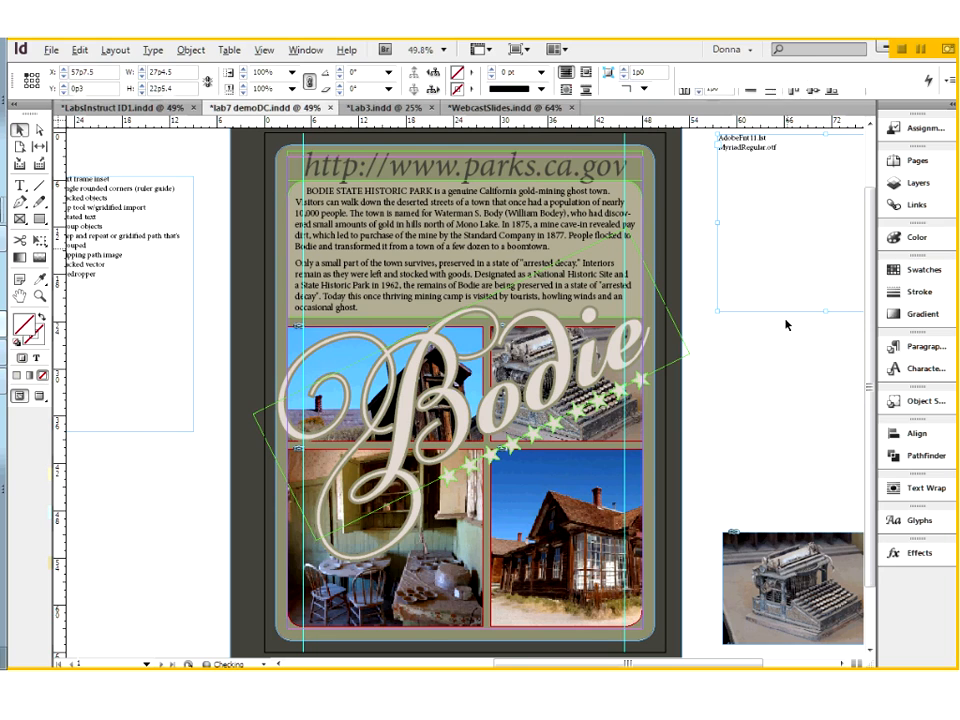
click(786, 325)
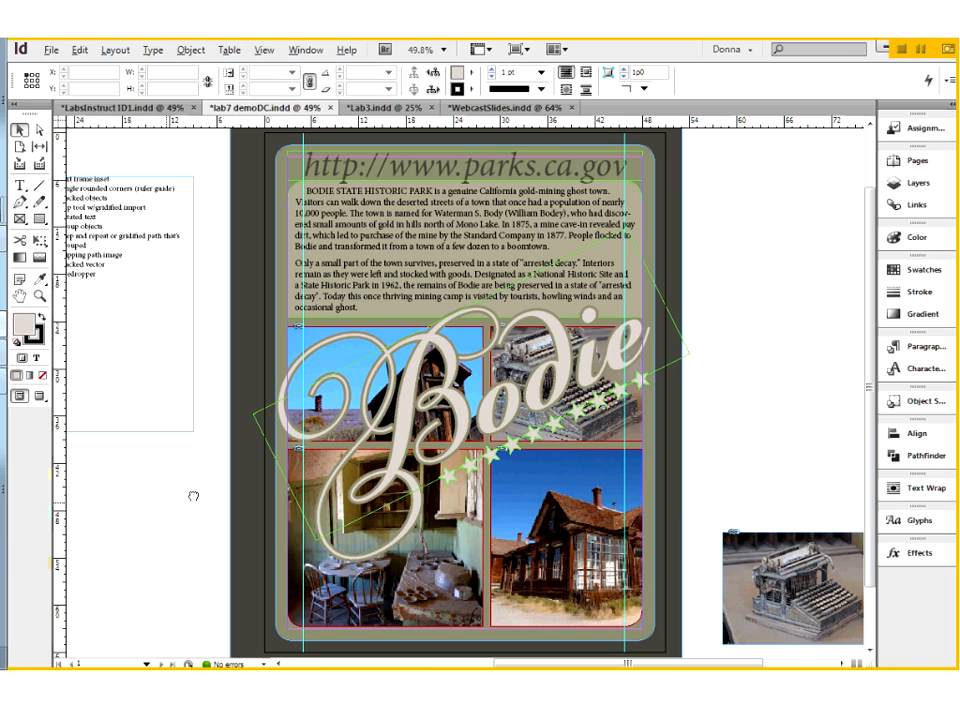
drag(66, 167, 181, 321)
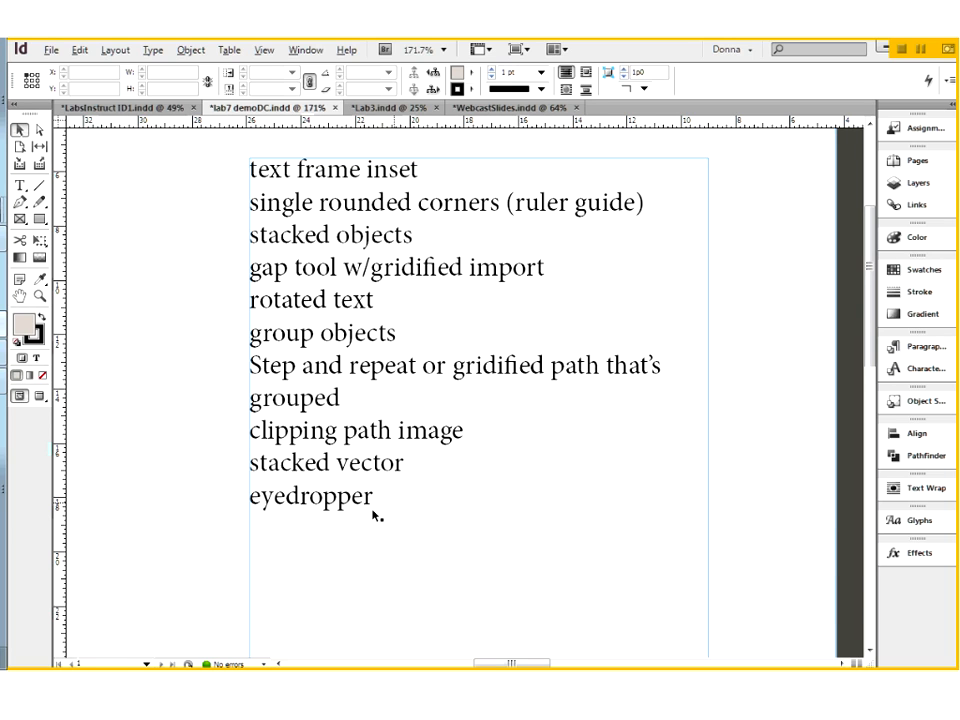
key(ctrl+0)
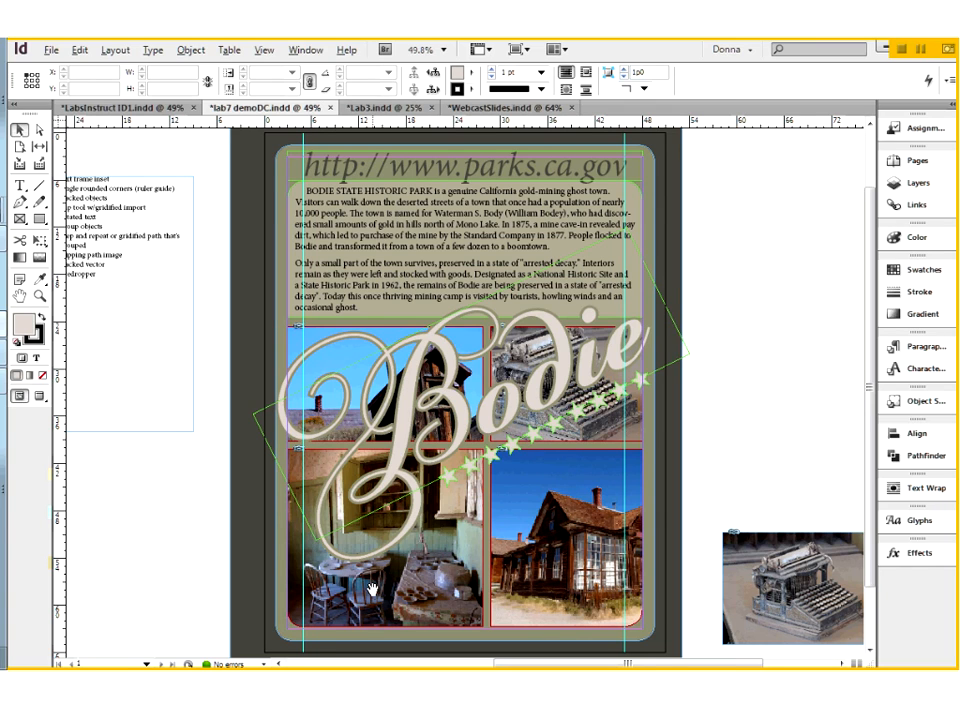
Step: Move the poster's "BODIE STATE HISTORIC PARK" text frame onto the pasteboard beside the page, at about X 55p1.5, Y 5p4.5
drag(372, 590, 387, 588)
click(323, 277)
drag(363, 273, 733, 273)
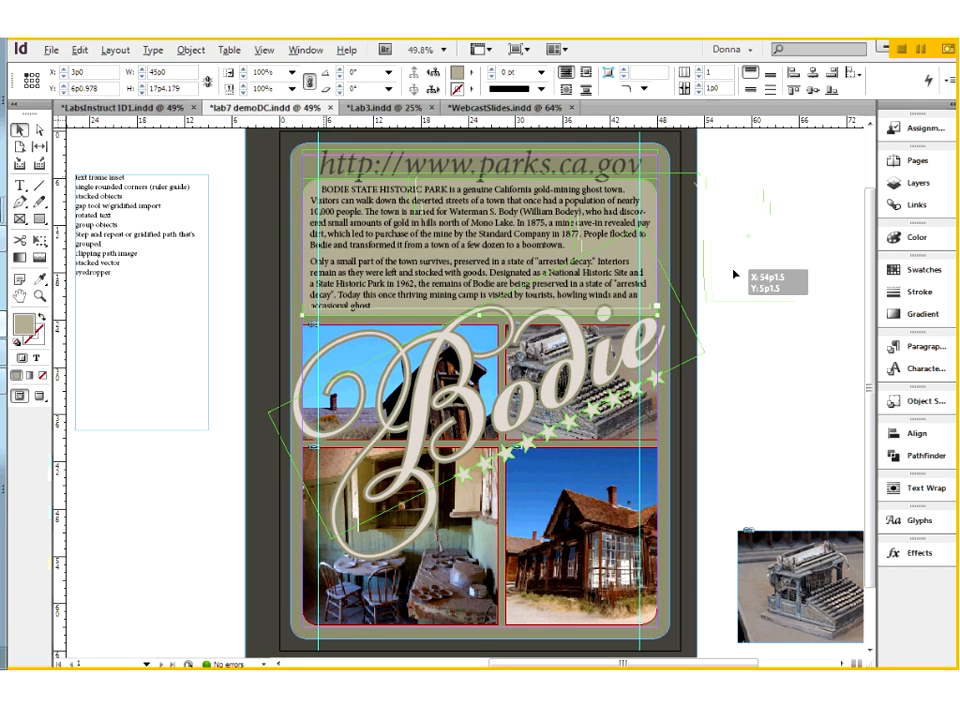
drag(733, 273, 741, 275)
drag(741, 275, 522, 292)
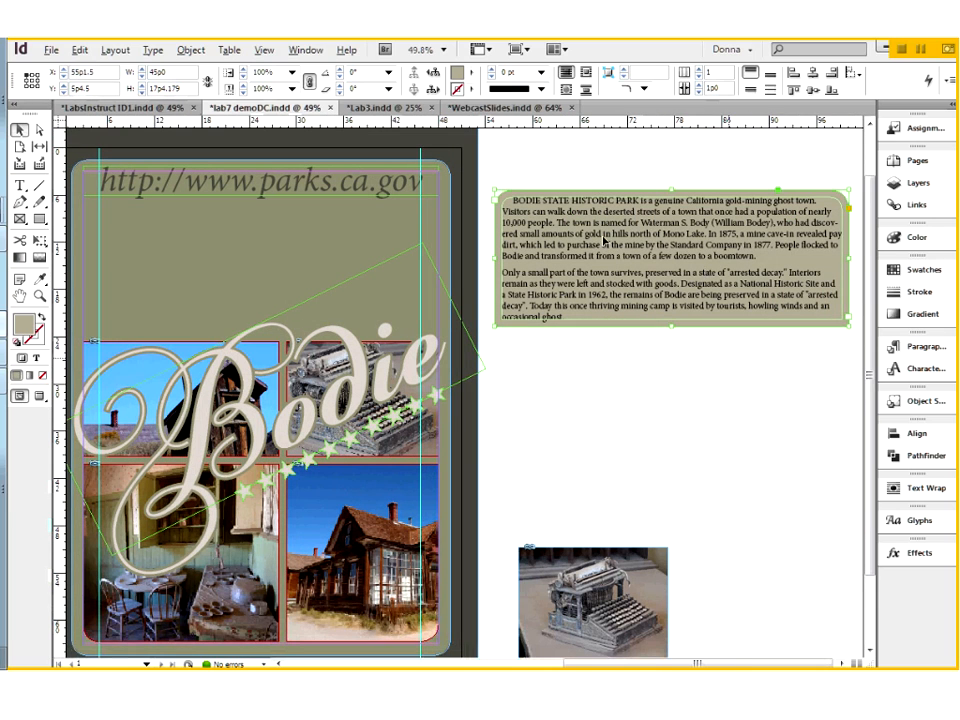
click(561, 161)
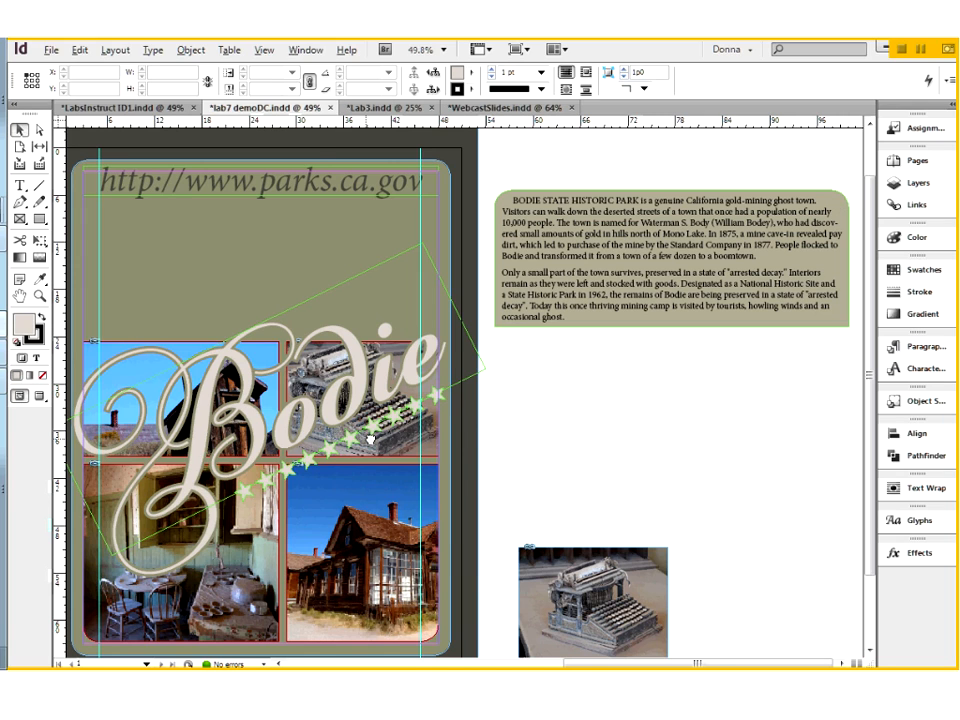
Step: Examine the inset spacing in the Text Frame Options of the "BODIE STATE HISTORIC PARK" frame without changing it
drag(370, 440, 617, 431)
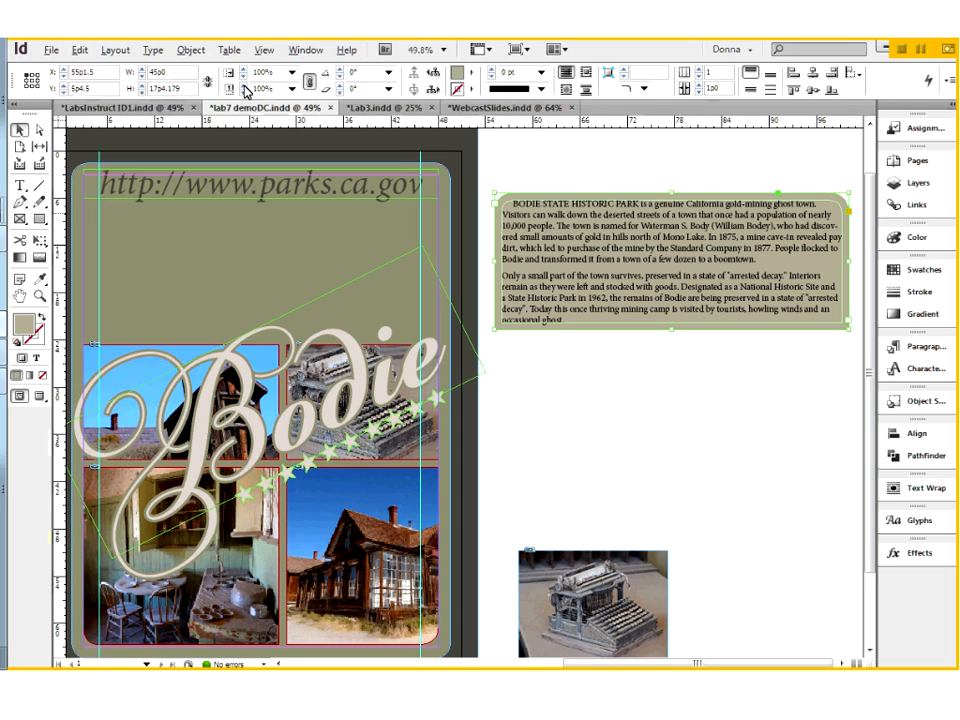
click(198, 57)
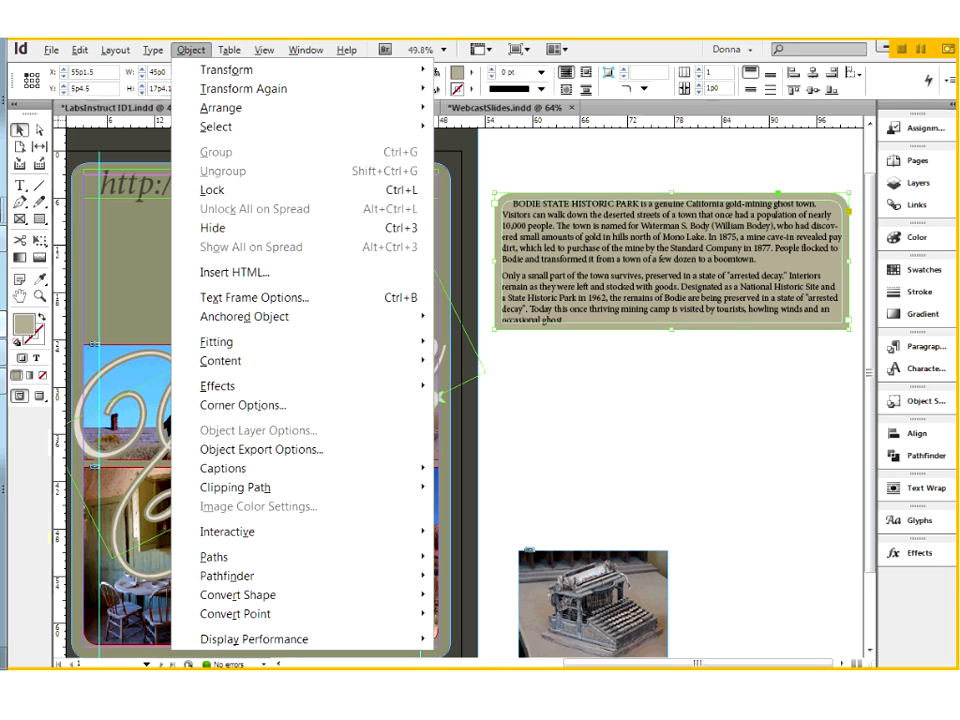
click(741, 311)
click(516, 163)
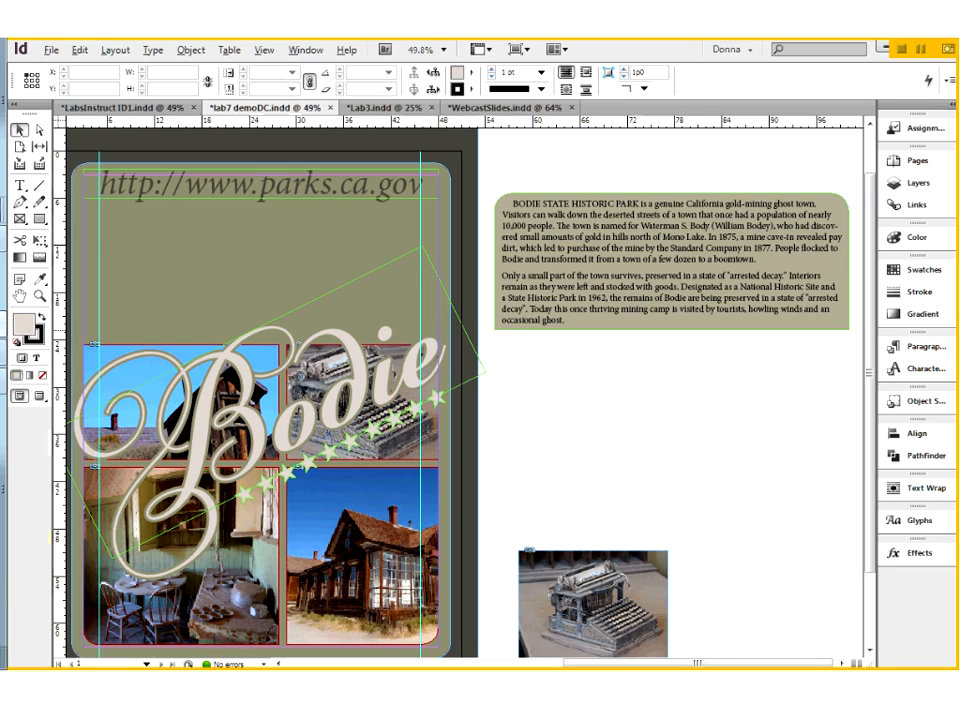
click(588, 282)
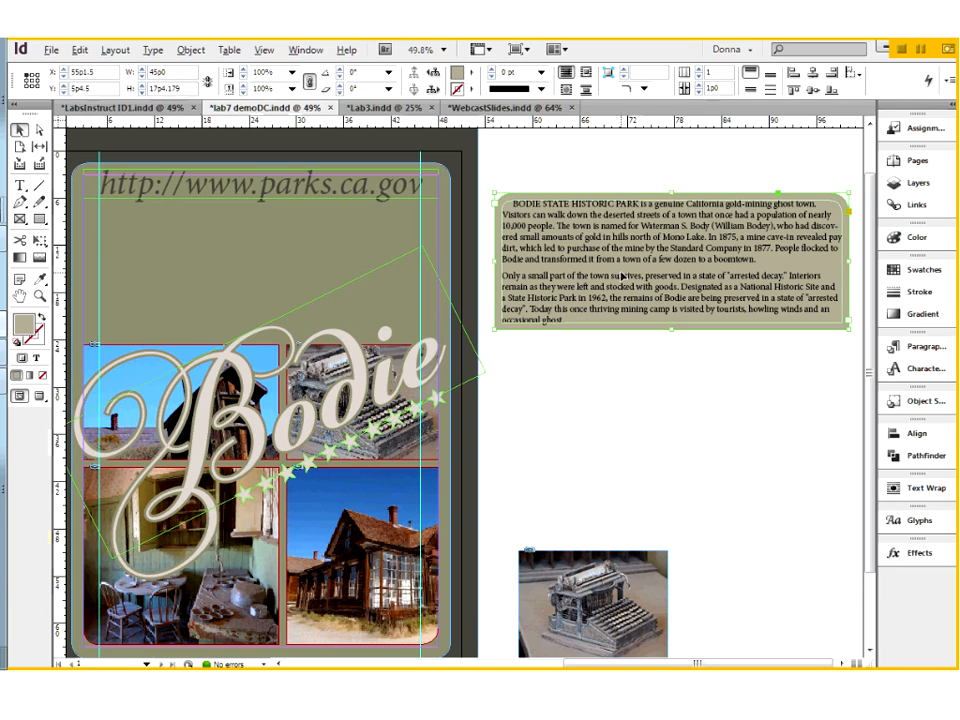
right_click(590, 281)
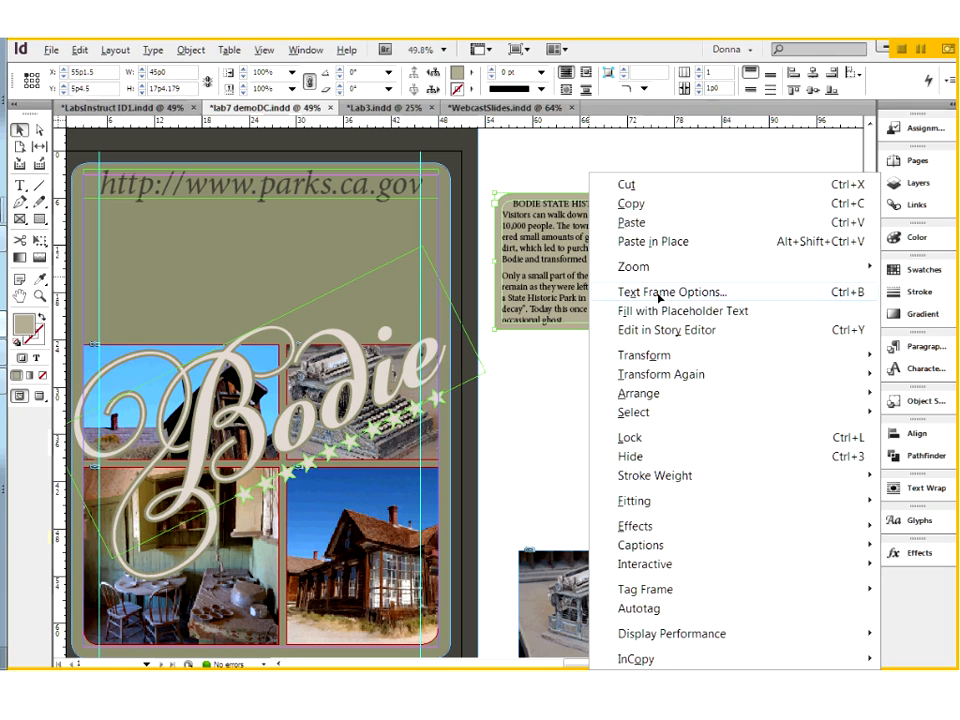
click(660, 293)
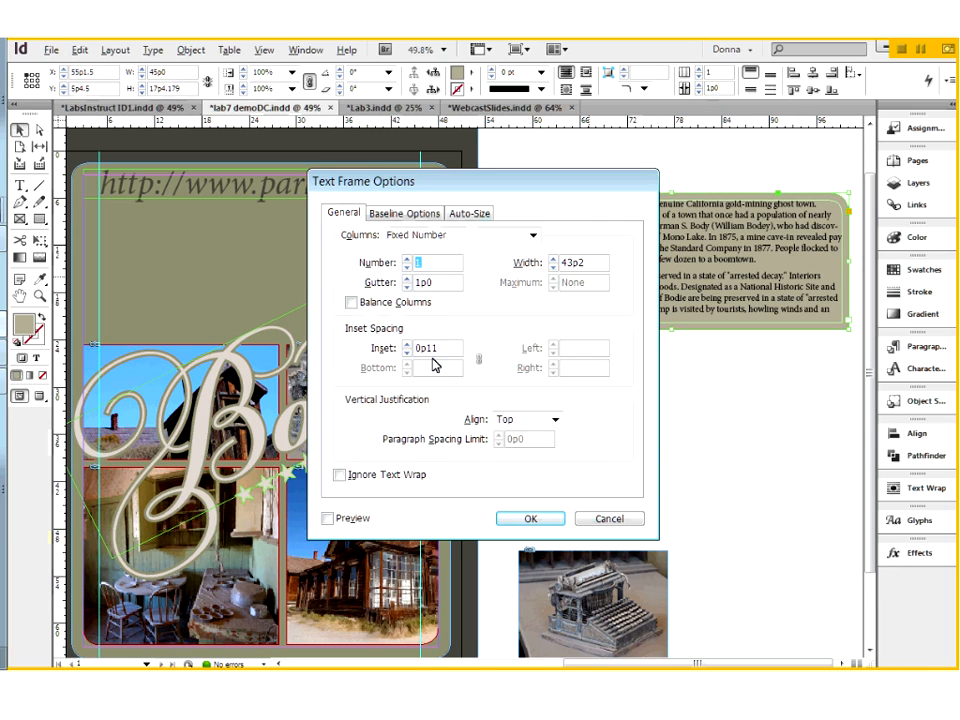
click(604, 519)
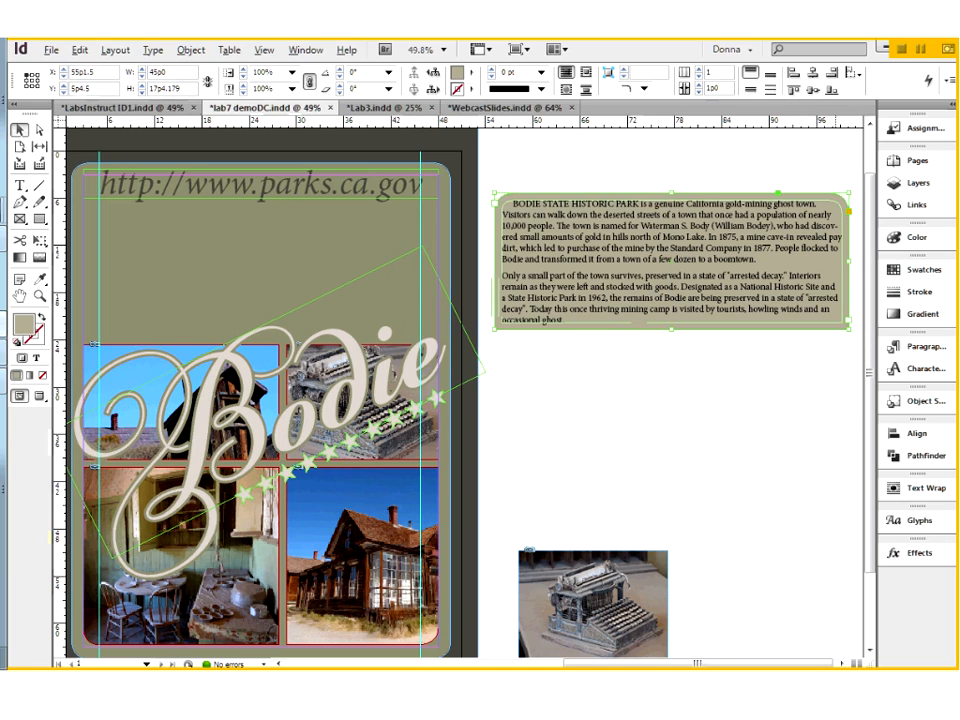
Step: Lower the paragraph frame to about X 54p9, Y 16p3 and place the web address frame above it at about X 55p0, Y 1p1.5
drag(571, 284, 567, 371)
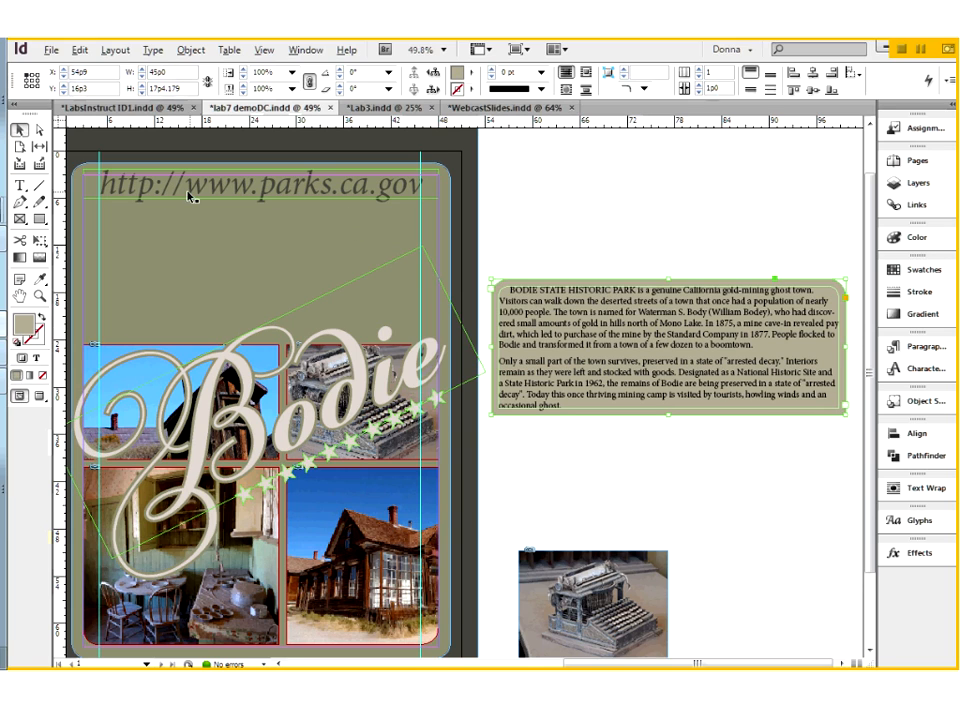
drag(197, 208, 617, 198)
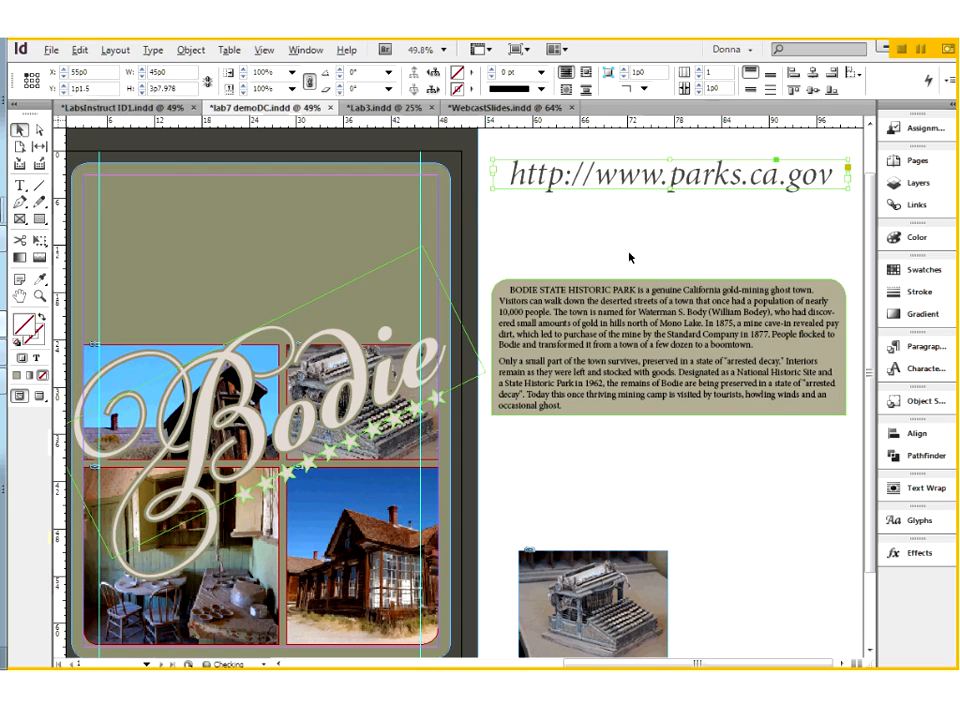
click(705, 220)
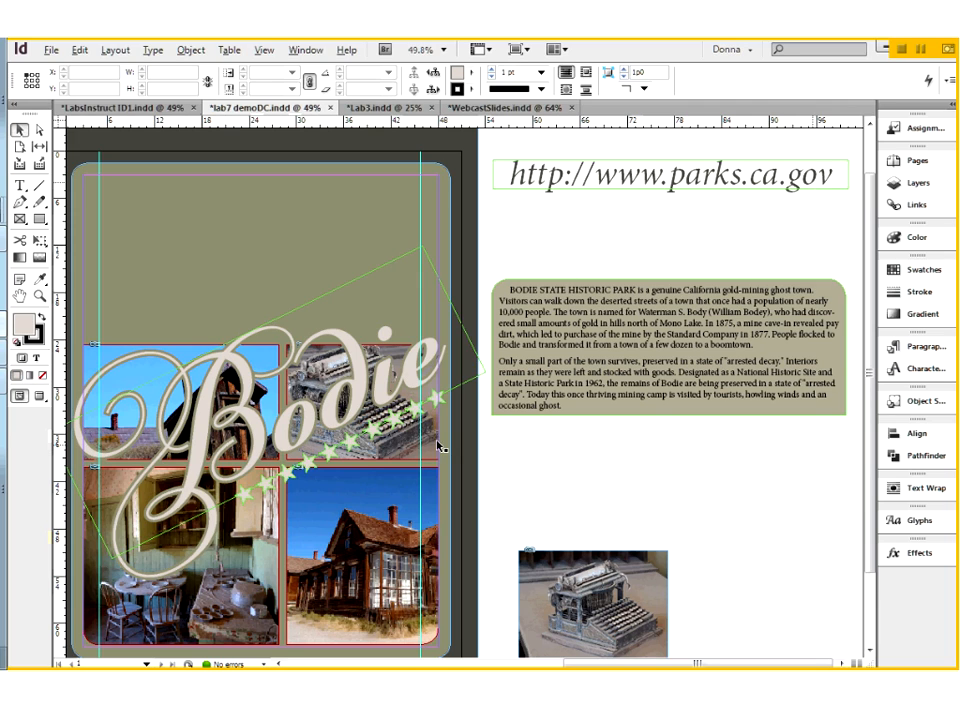
Step: Move the paragraph and web address frames down beside the loose typewriter photo, and the Bodie title onto the cleared pasteboard at about X 51p6
drag(522, 323, 716, 632)
drag(507, 176, 696, 630)
drag(290, 430, 438, 348)
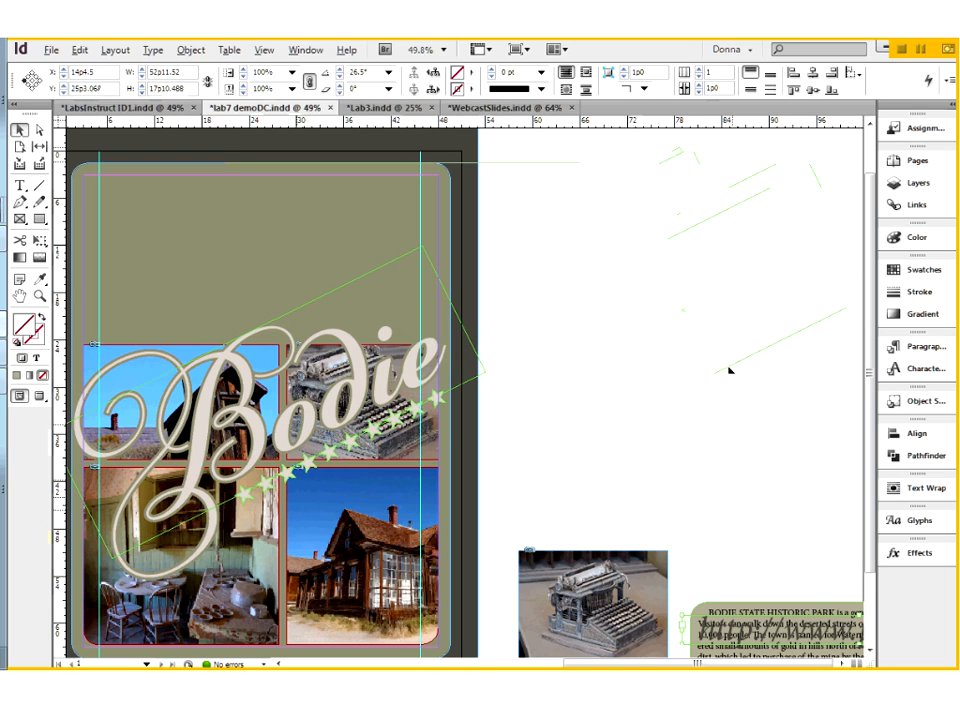
drag(729, 370, 729, 371)
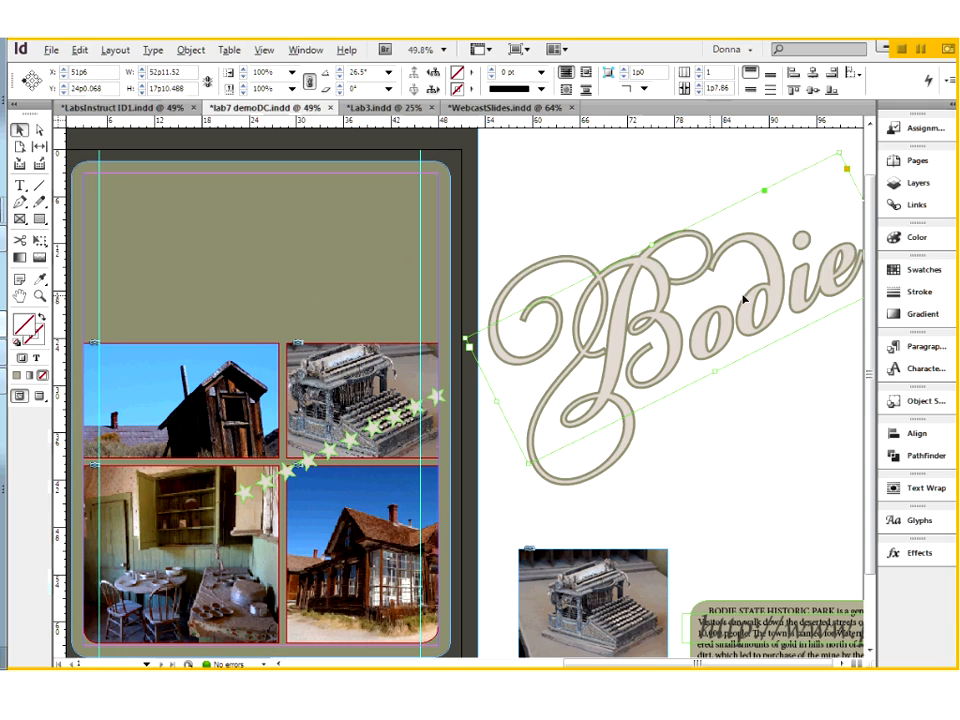
Step: Select the letters "od" in the Bodie title and apply the R=143 G=147 B=113 swatch to their stroke
double_click(660, 314)
drag(659, 312, 562, 382)
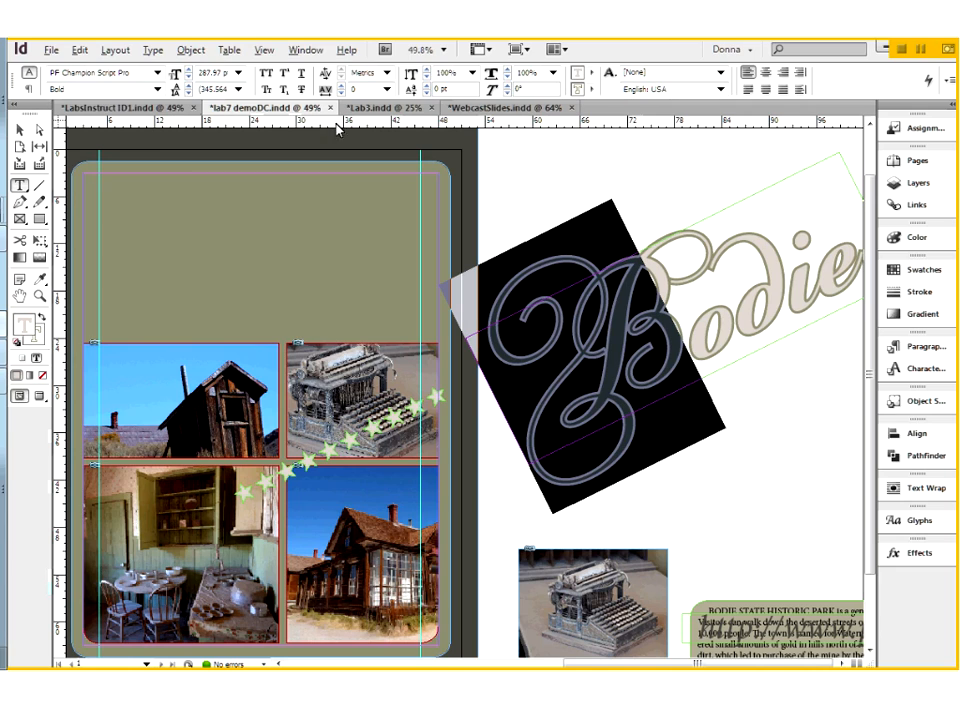
click(685, 320)
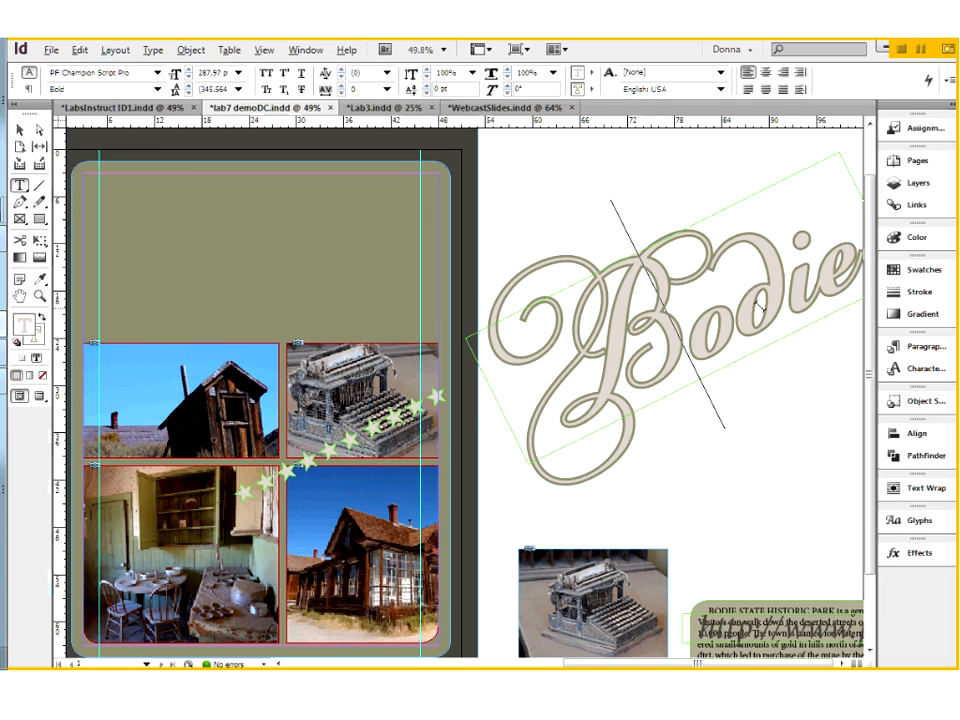
shift+click(772, 285)
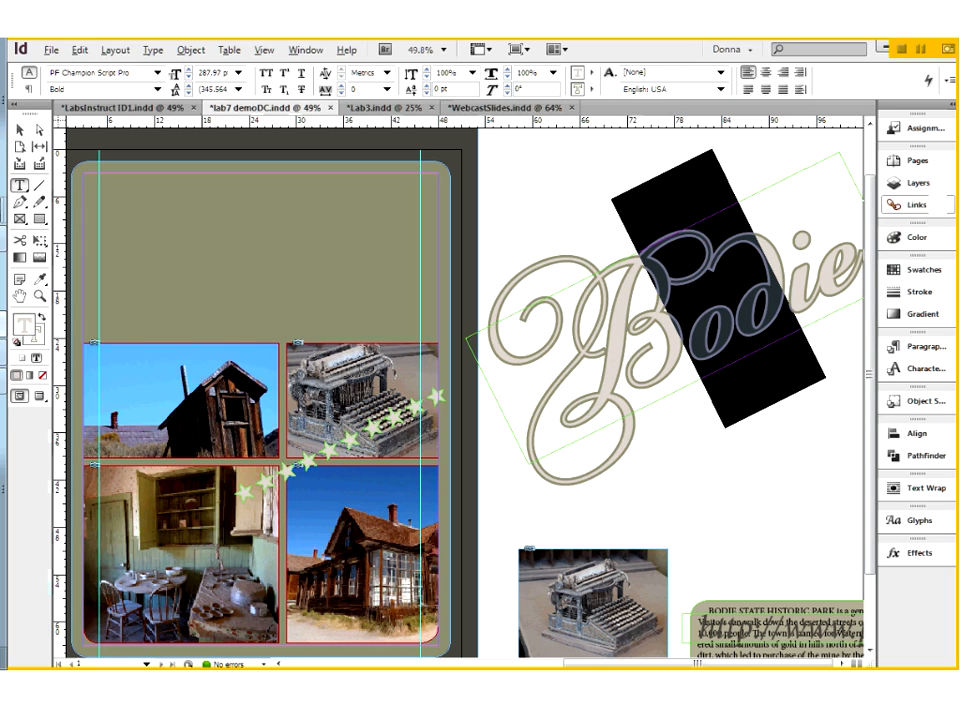
click(917, 270)
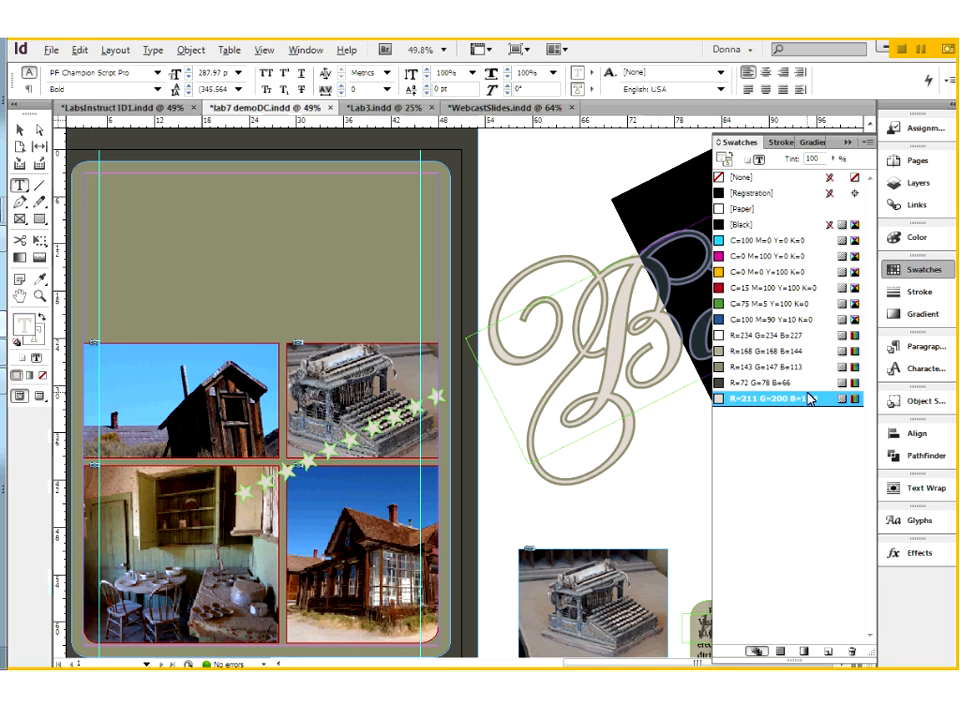
click(724, 161)
click(745, 367)
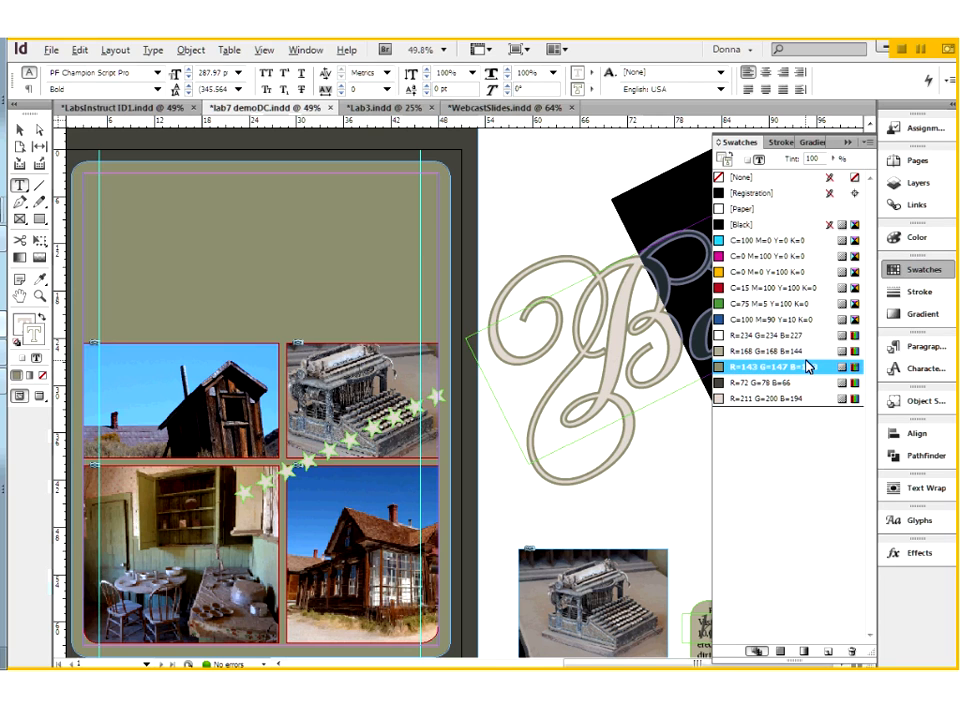
click(848, 142)
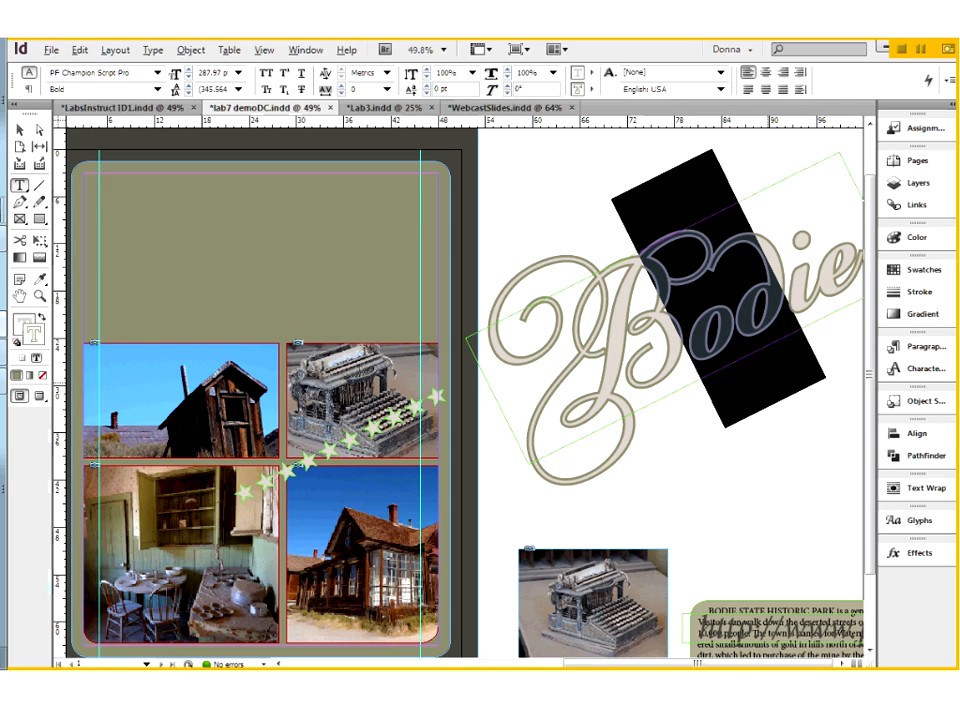
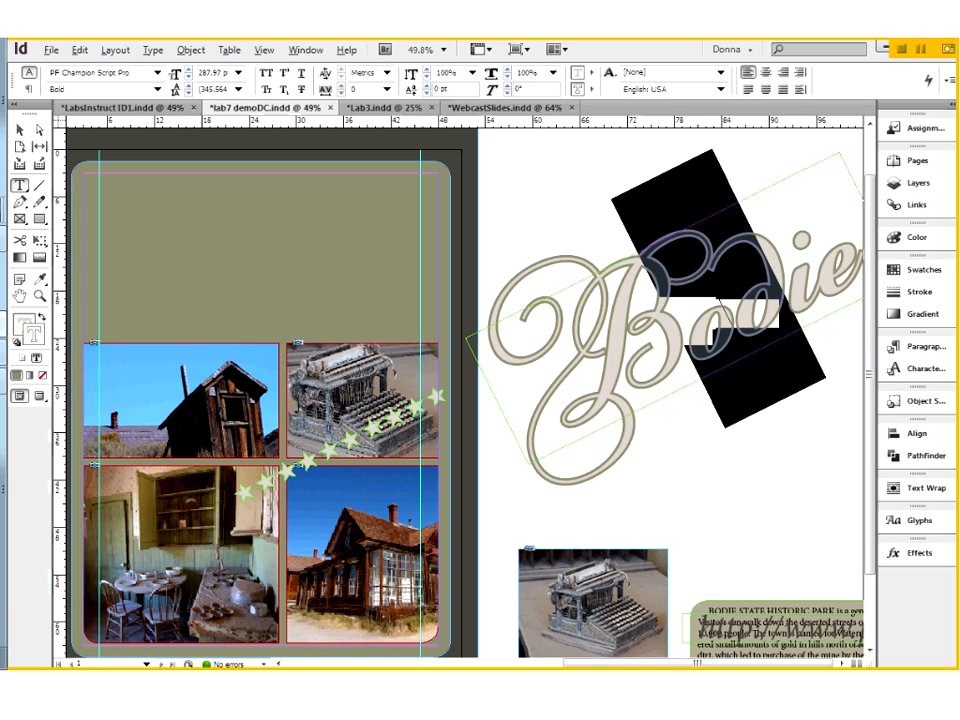
Step: Stop editing the Bodie title's letters and place the title back over the poster photos at about X -1p4.6, Y 35p8.5
click(722, 310)
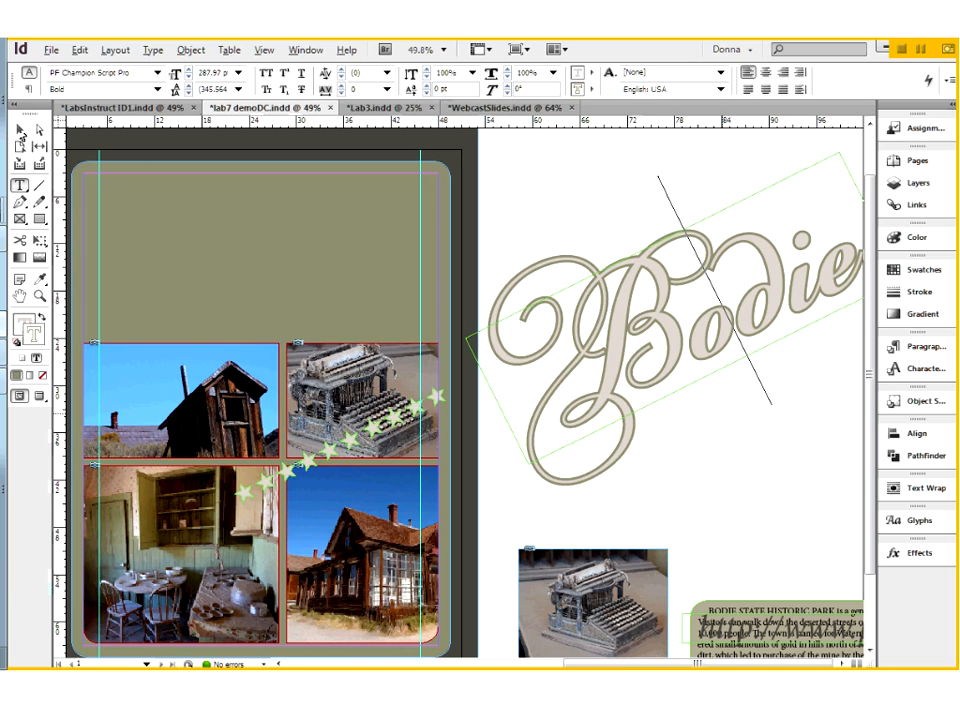
key(Escape)
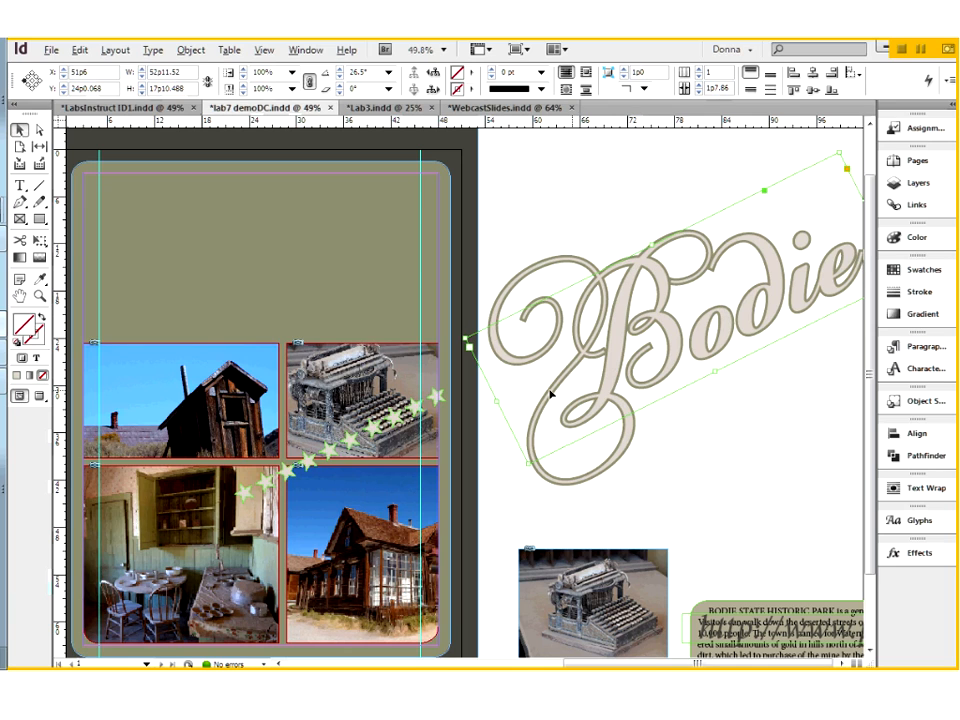
click(308, 464)
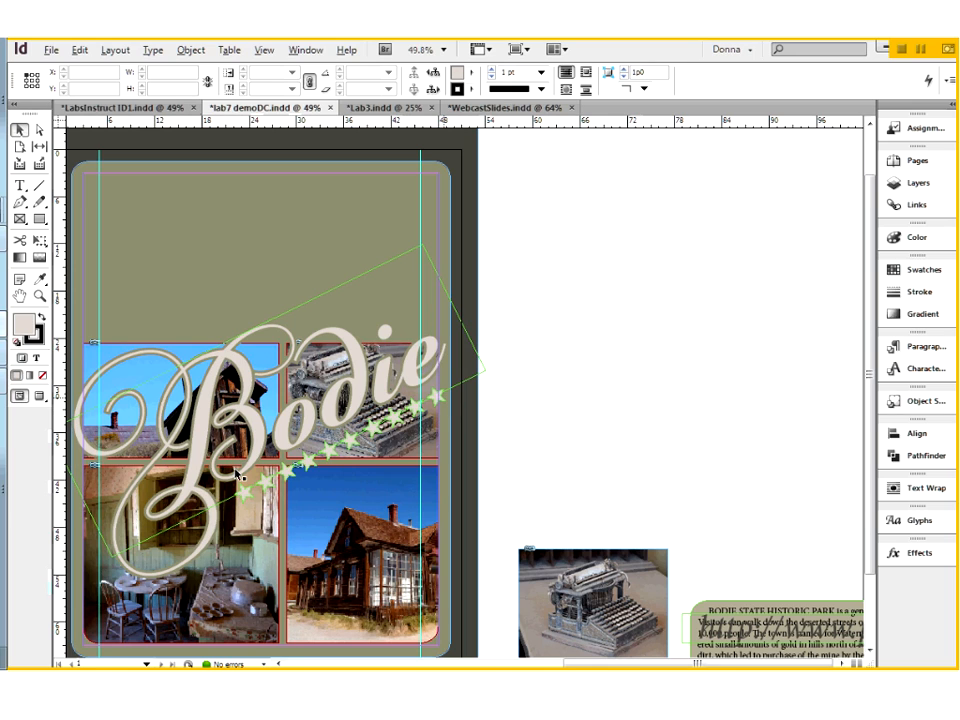
click(273, 428)
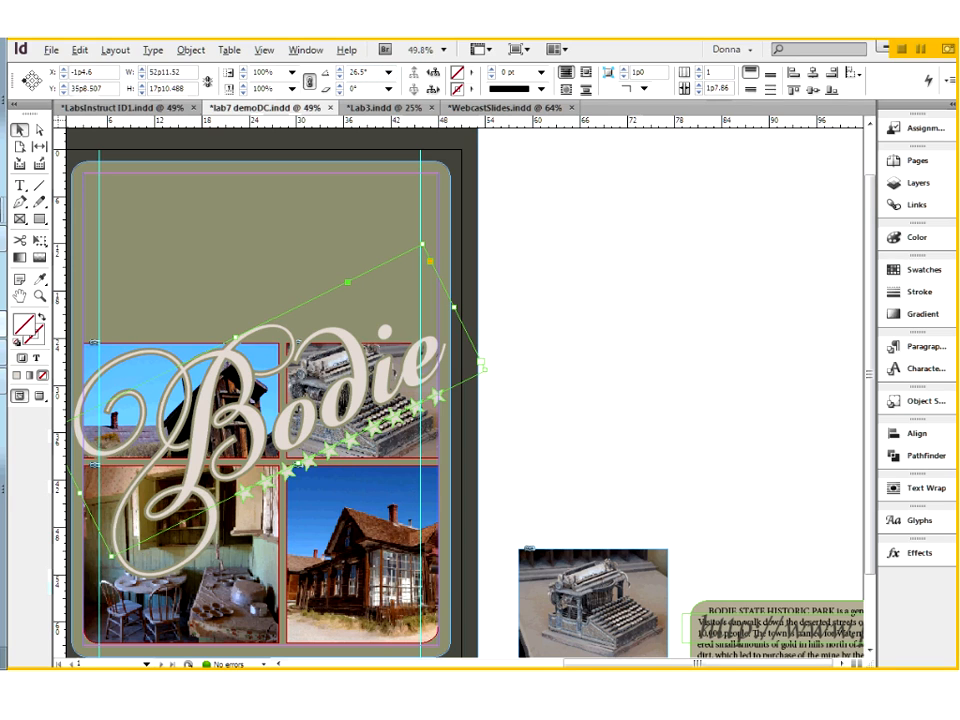
Step: Move the group of four stars at the row's upper end onto the pasteboard at about X 60p11.7, Y 12p3.8 and ungroup it
click(330, 458)
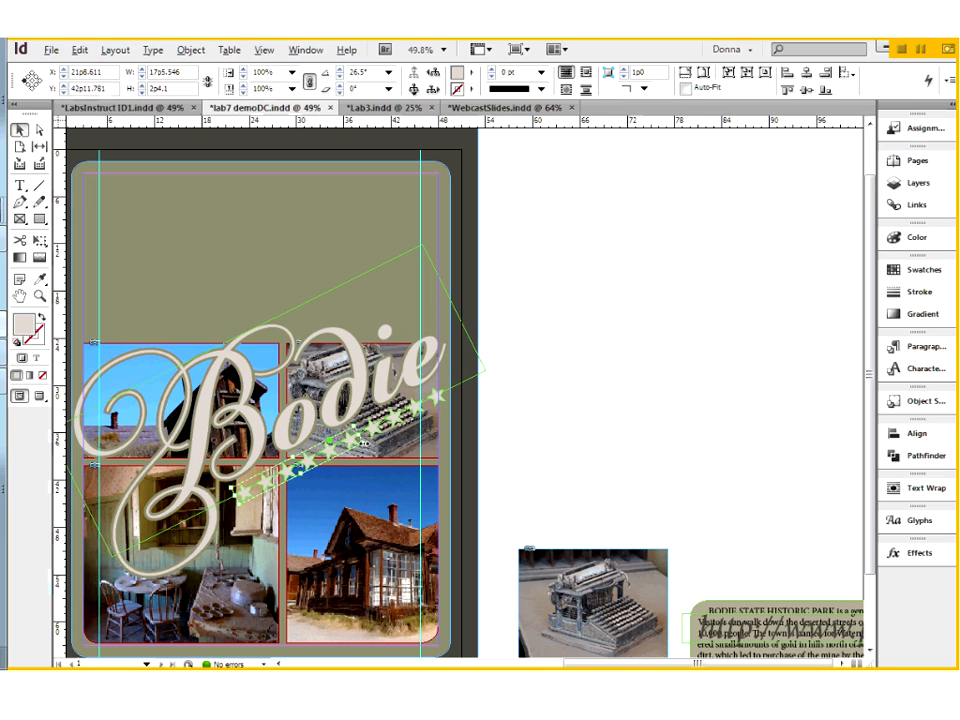
click(435, 398)
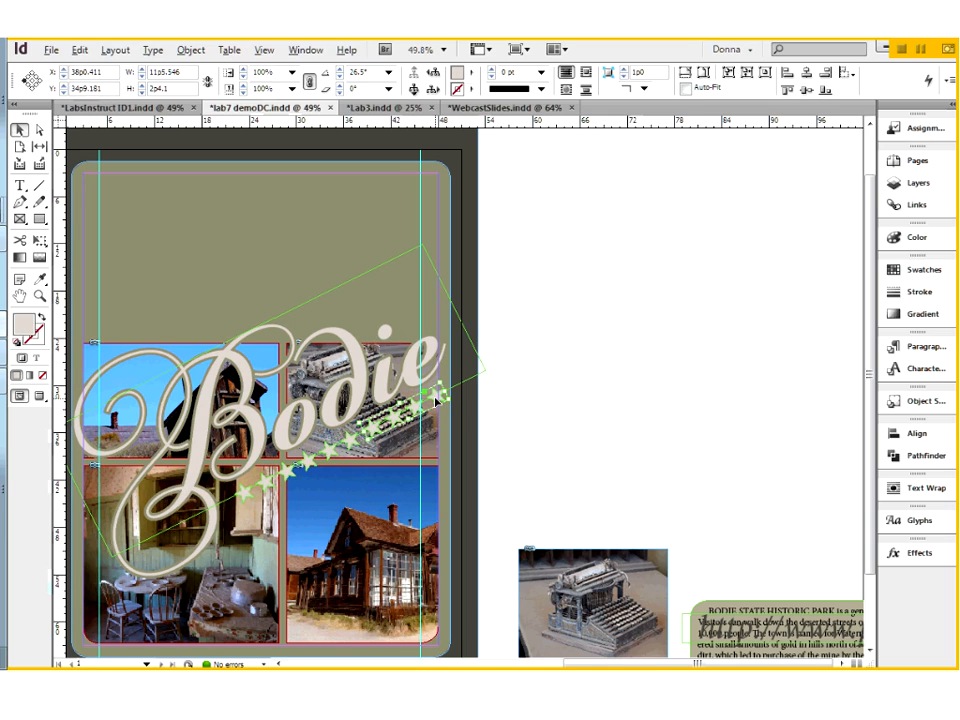
drag(435, 398, 598, 236)
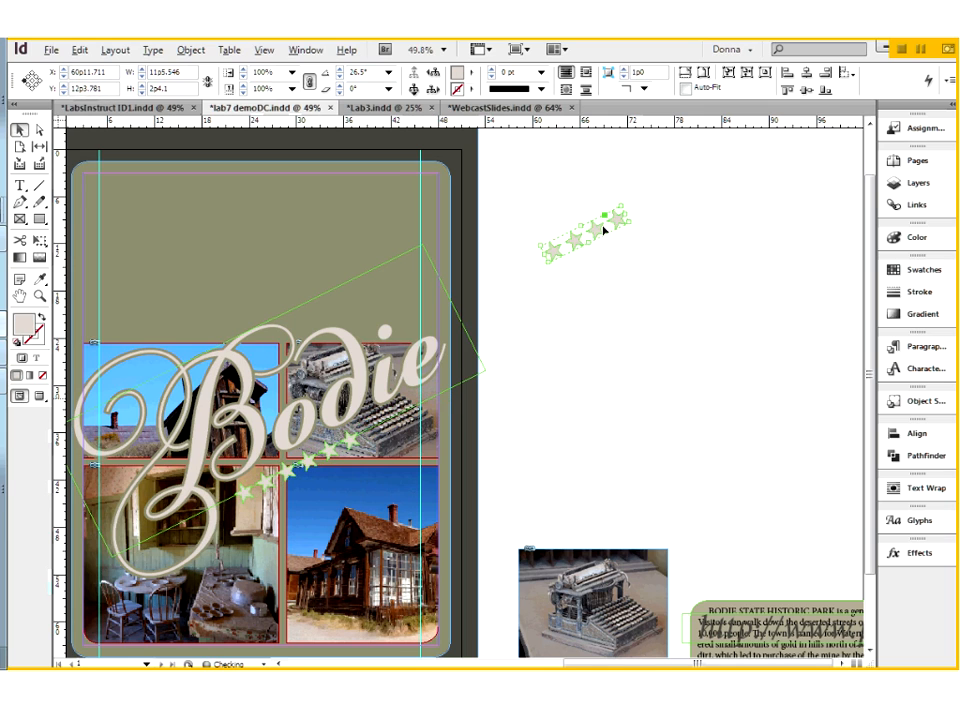
right_click(598, 236)
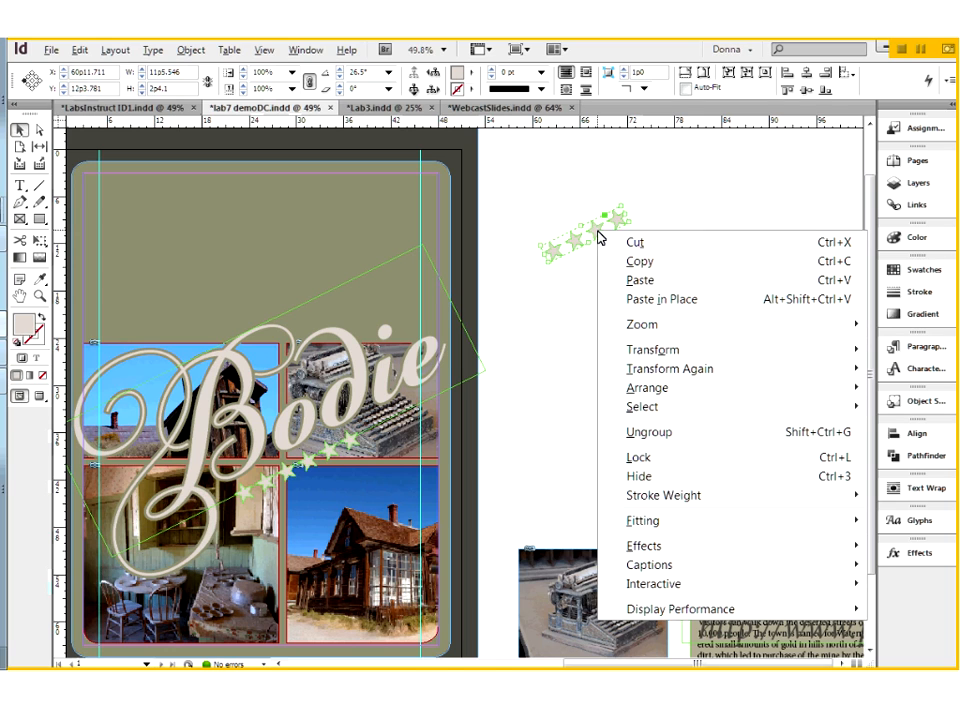
click(650, 433)
click(606, 329)
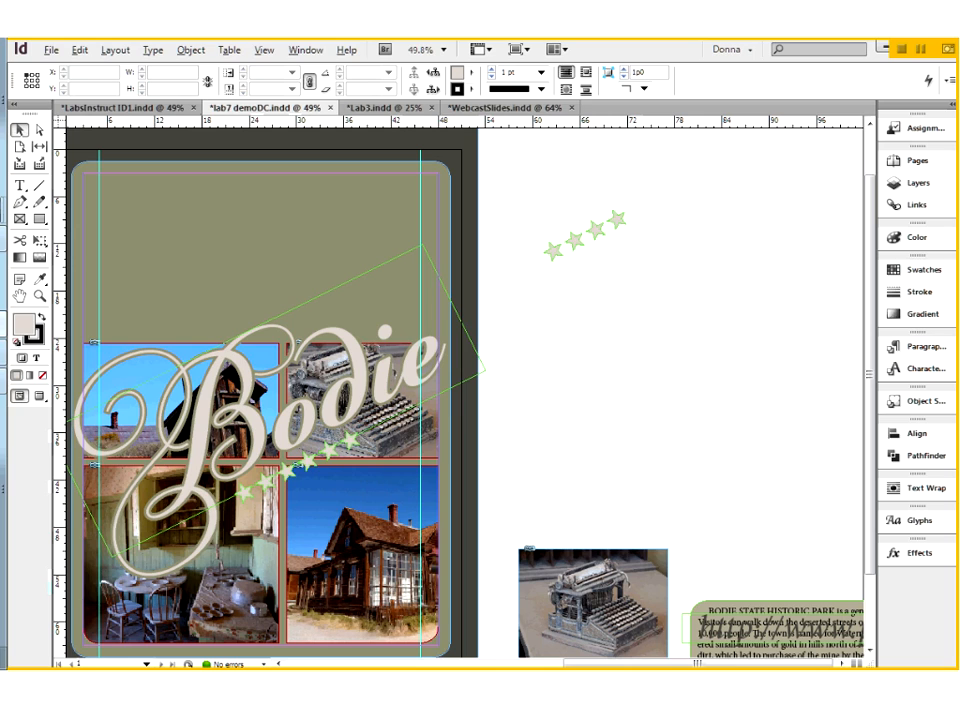
Step: Set the Polygon tool to 5 sides and draw a star about 6p11.6 wide by 6p7.5 high below the loose stars
drag(39, 218, 77, 257)
double_click(39, 219)
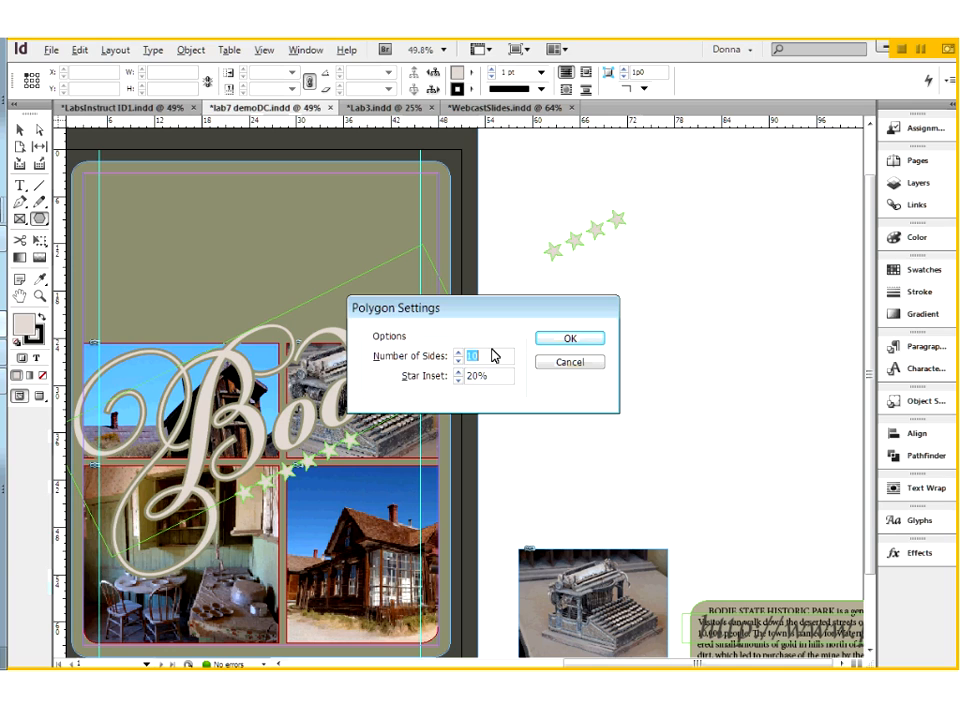
text(5)
click(588, 338)
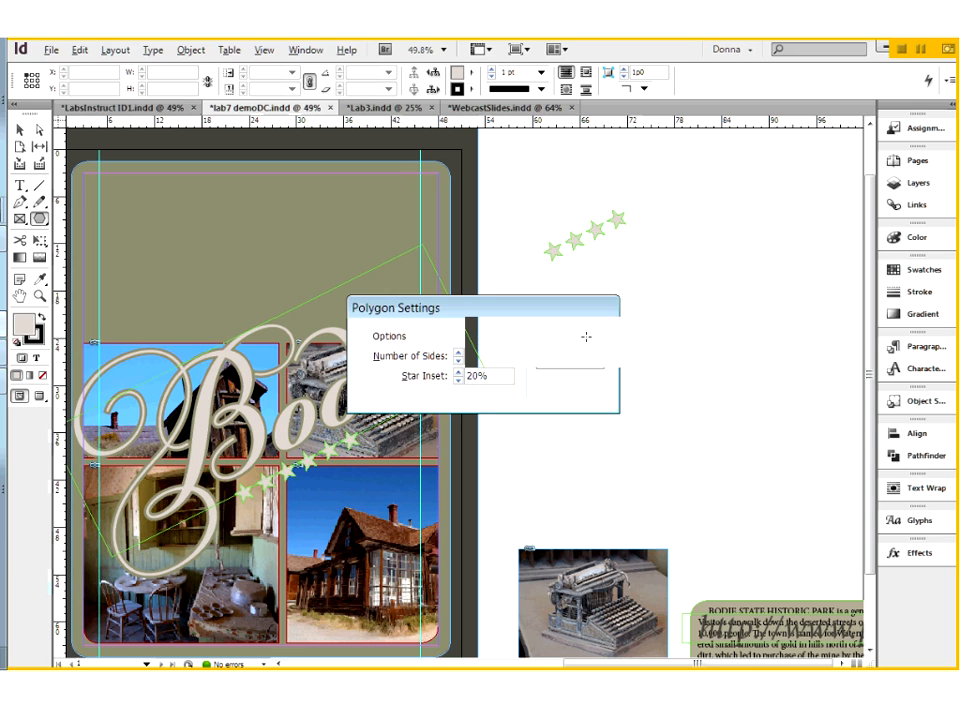
drag(579, 281, 659, 337)
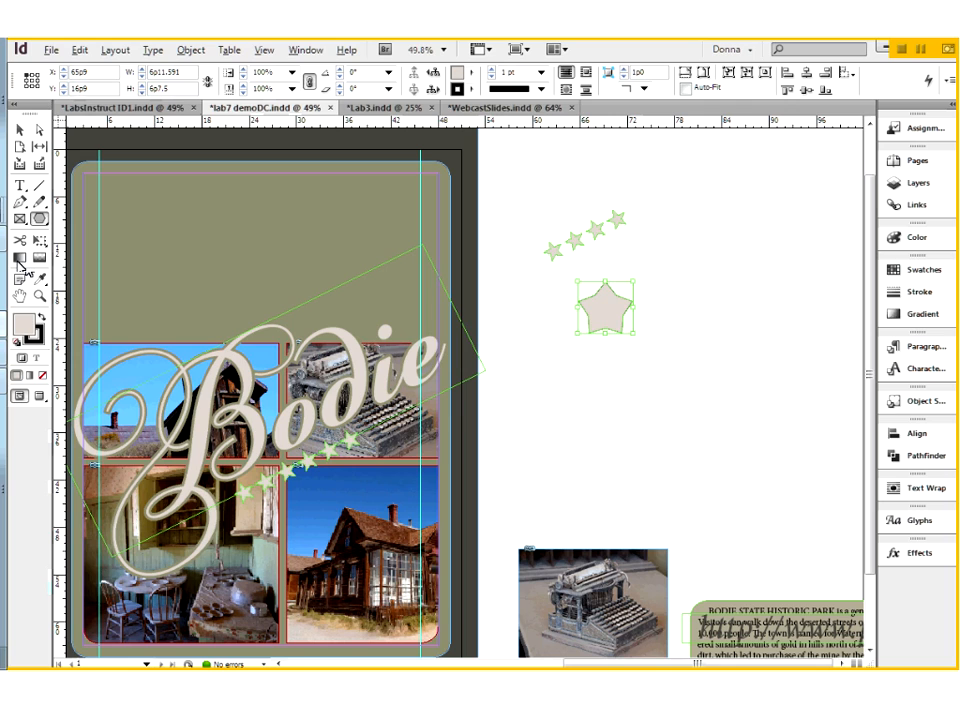
Step: Set the star inset of the newly drawn large star to 40%
double_click(39, 218)
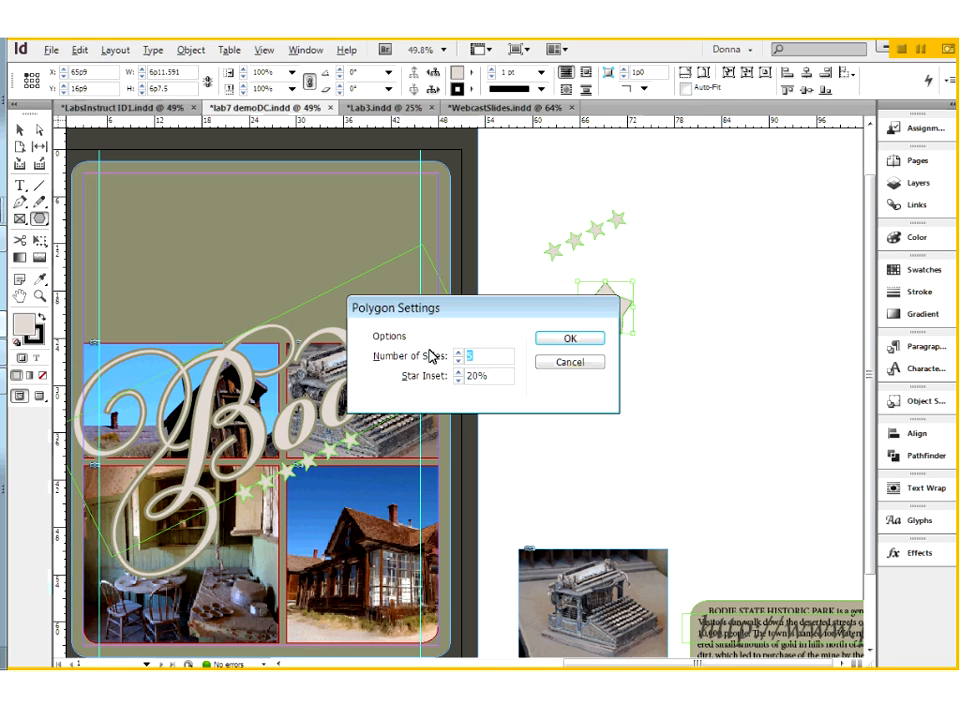
drag(493, 377, 461, 377)
text(40)
click(600, 338)
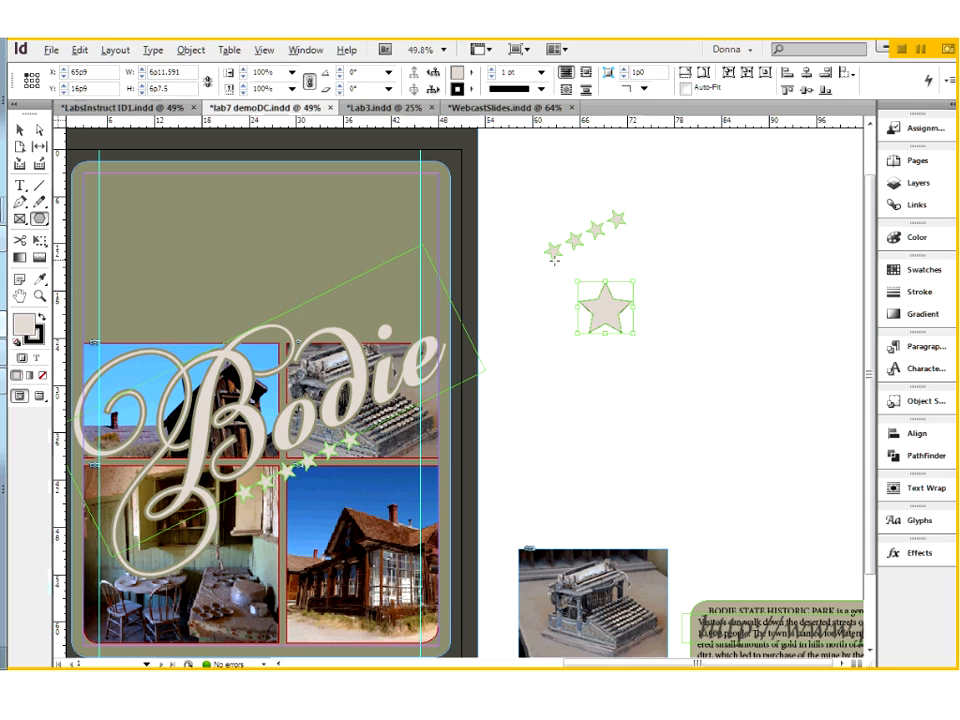
Step: Place the uppermost loose small star beside the large star at about X 73p10.2, Y 20p0.6
click(21, 131)
click(617, 217)
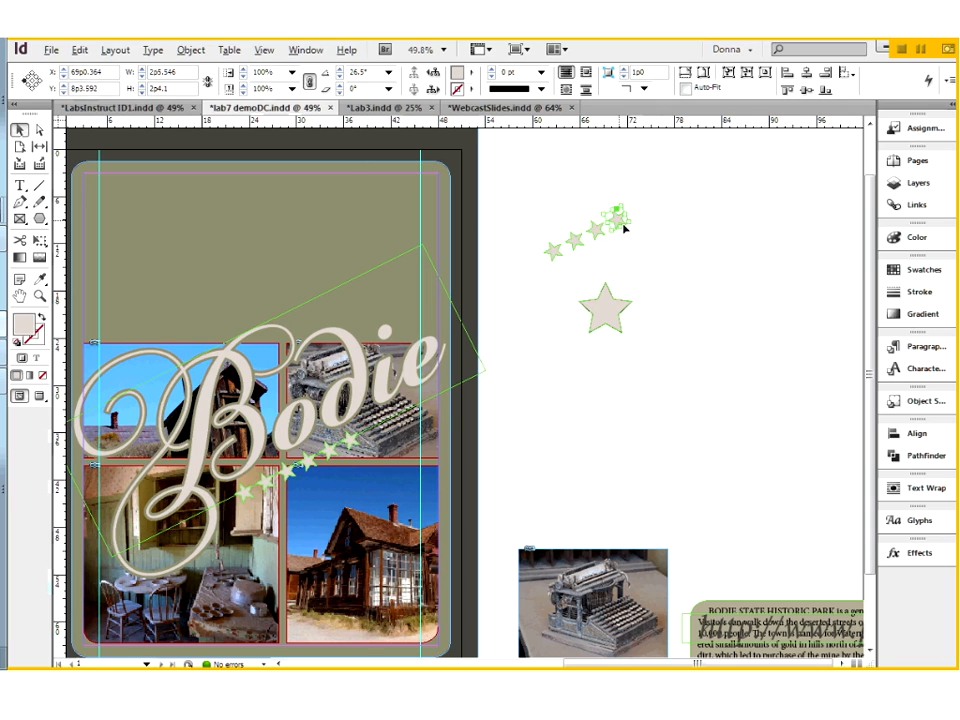
drag(617, 217, 655, 311)
drag(556, 267, 701, 359)
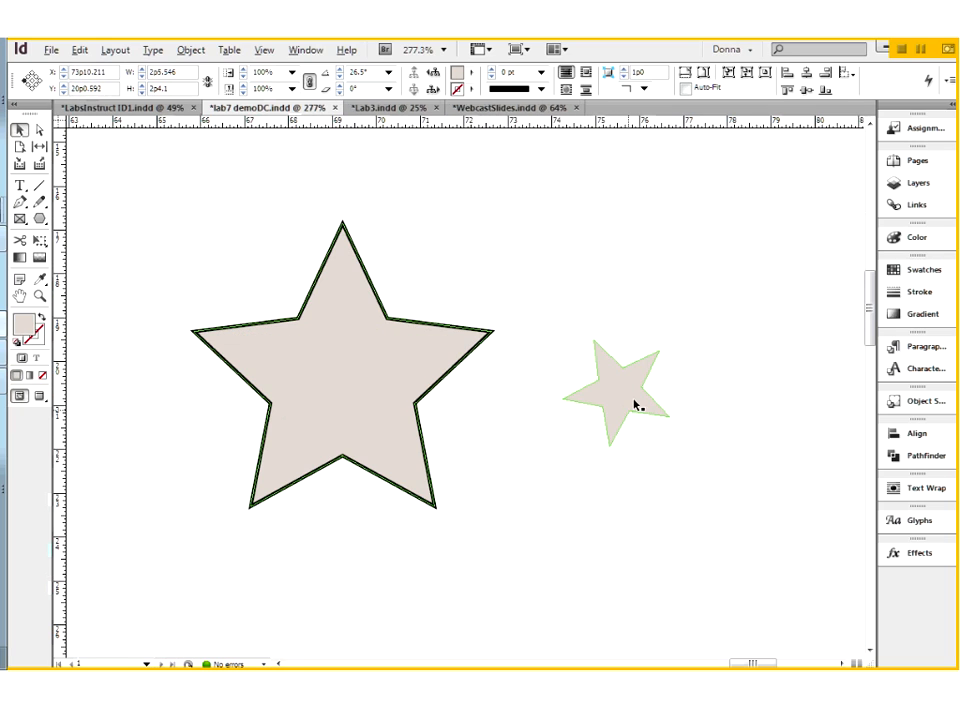
Step: Rotate the small star to about -1.5°, enlarge it to about 5p2.3 by 4p11.3, and position it beside the large star
click(615, 392)
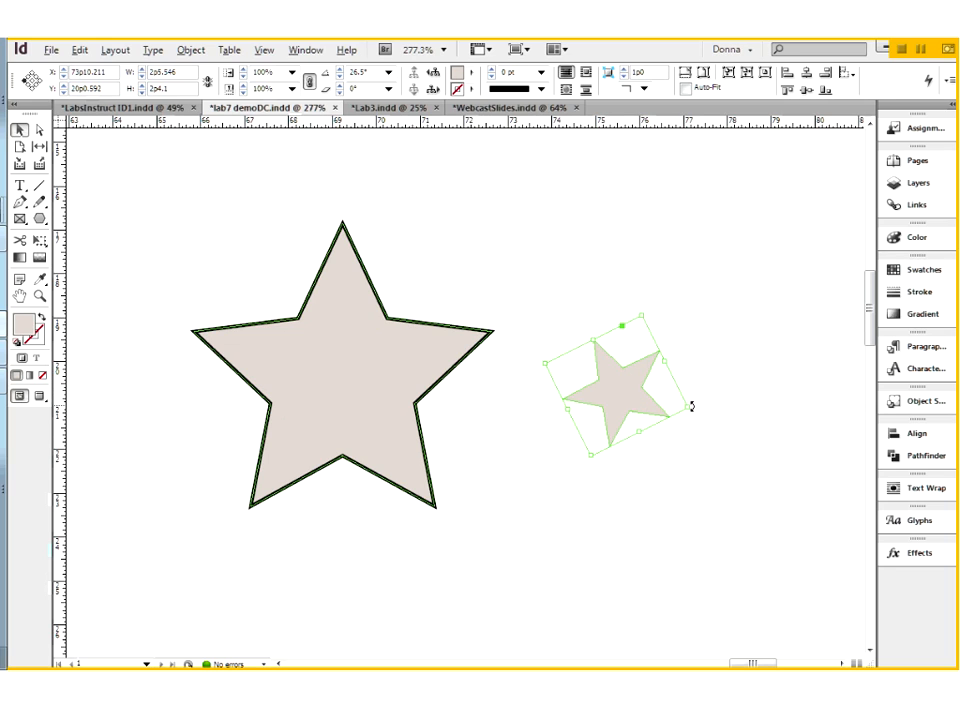
drag(694, 412, 620, 445)
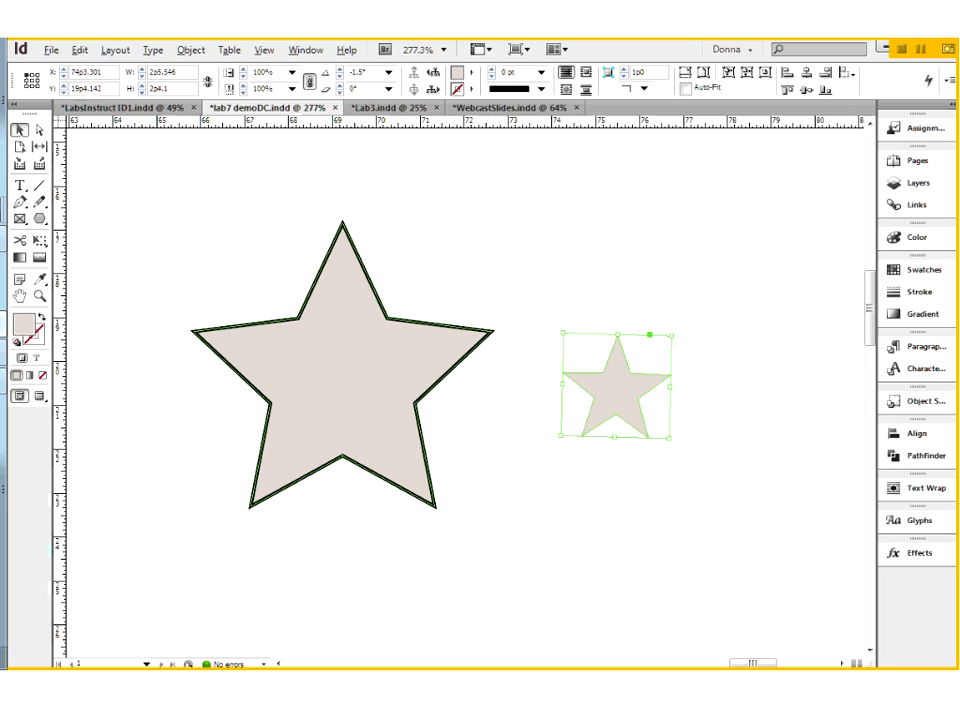
drag(672, 336, 795, 225)
drag(640, 327, 600, 387)
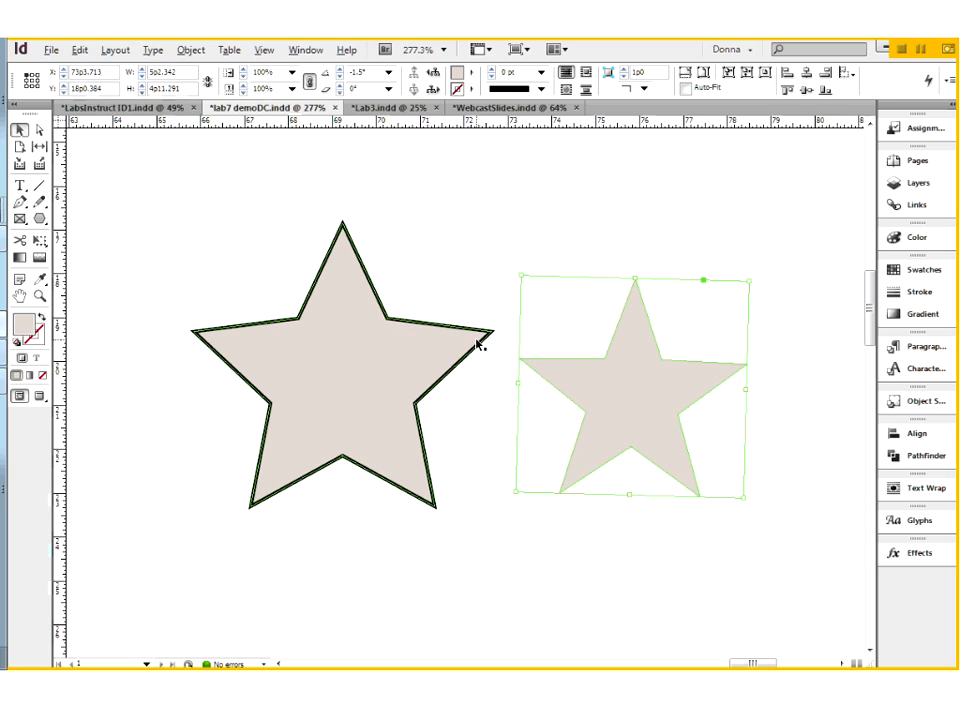
Step: Draw another five-pointed star about 2p9.9 wide by 2p8.2 high above the enlarged borderless star
click(38, 218)
click(479, 222)
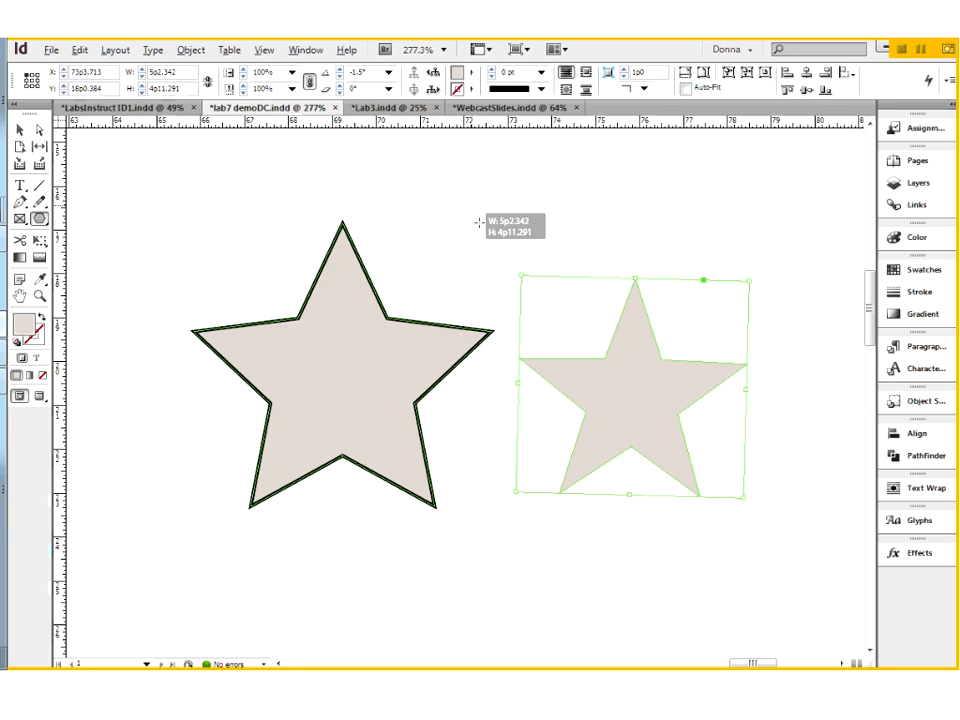
mouse_move(479, 222)
mouse_down()
mouse_move(621, 330)
mouse_move(609, 310)
mouse_move(600, 318)
mouse_up()
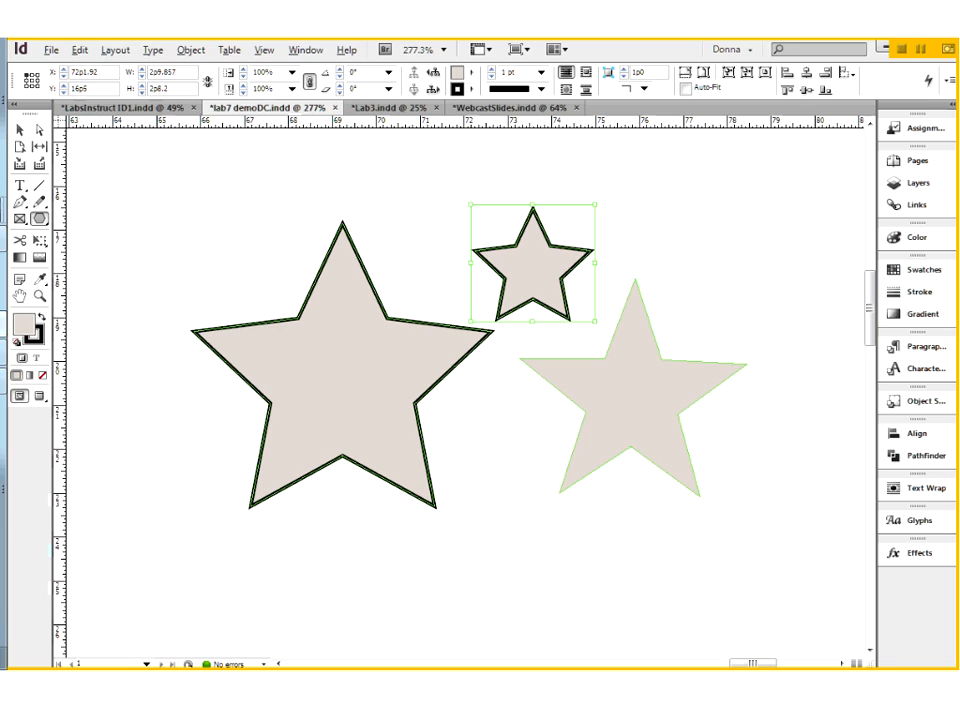
Step: Compare the fill swatches of the enlarged borderless star and the newly drawn small star
ctrl+click(628, 372)
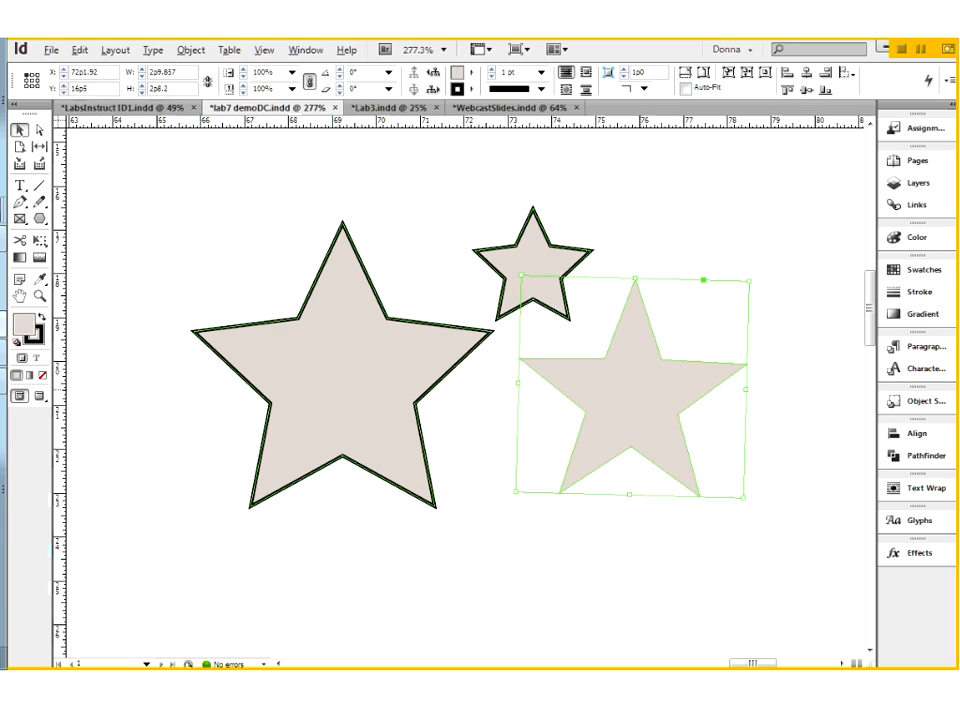
click(922, 270)
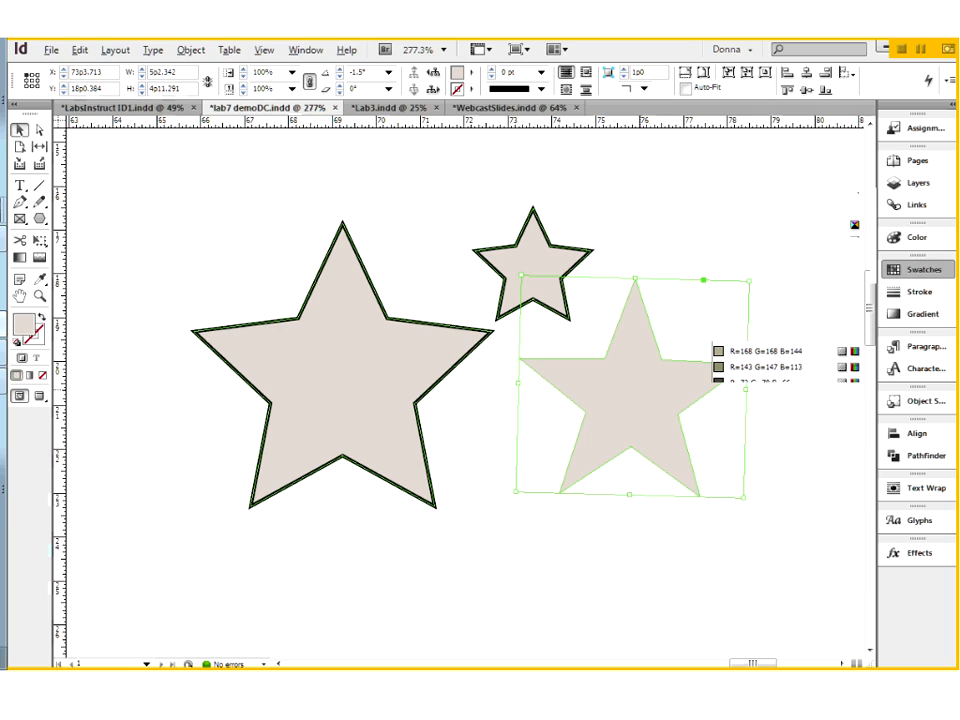
click(525, 262)
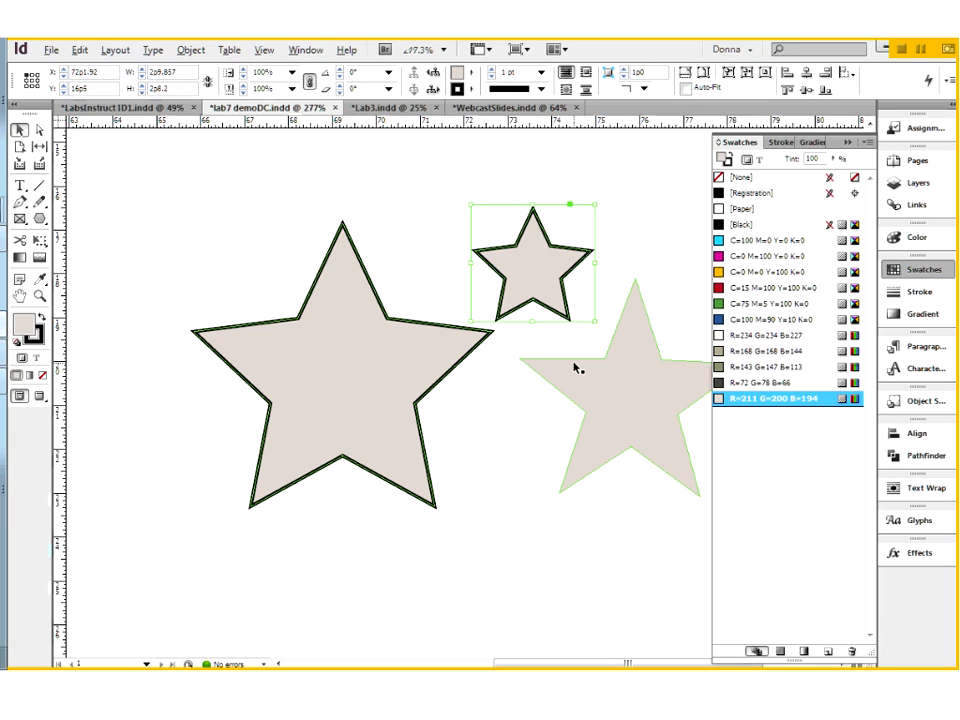
Step: Examine which objects the top text, photos and background layers contain, leaving all three layers collapsed
key(ctrl+0)
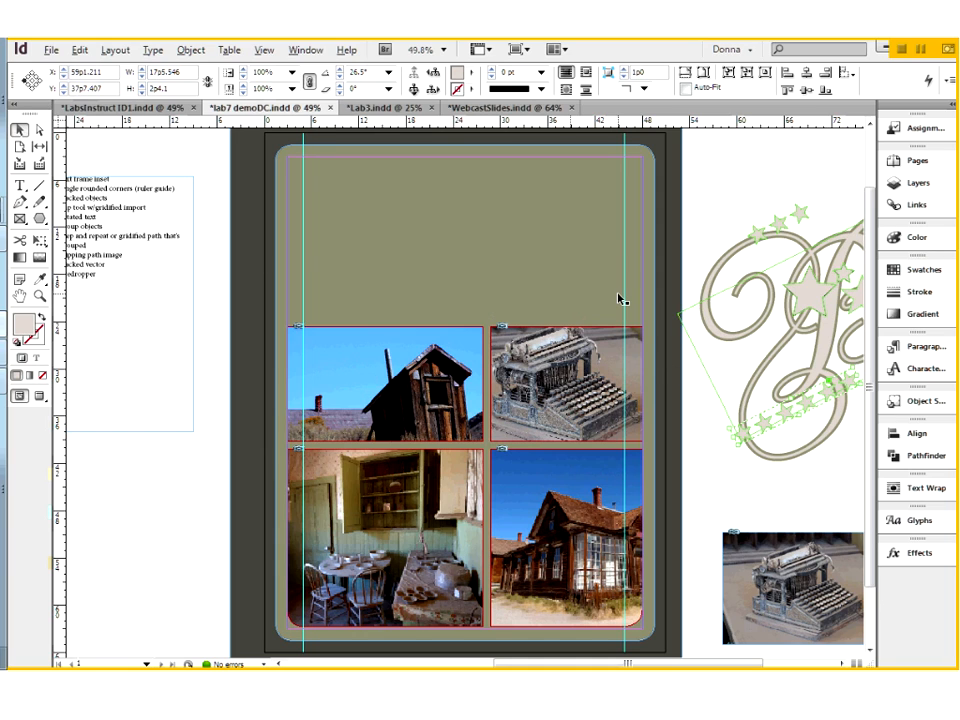
click(911, 186)
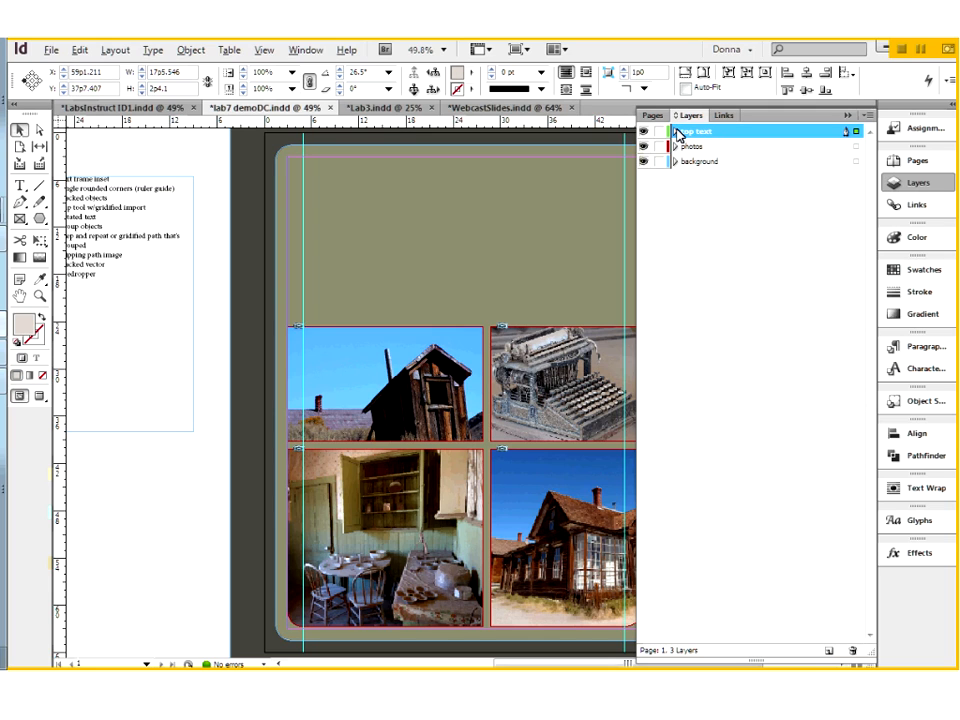
click(676, 133)
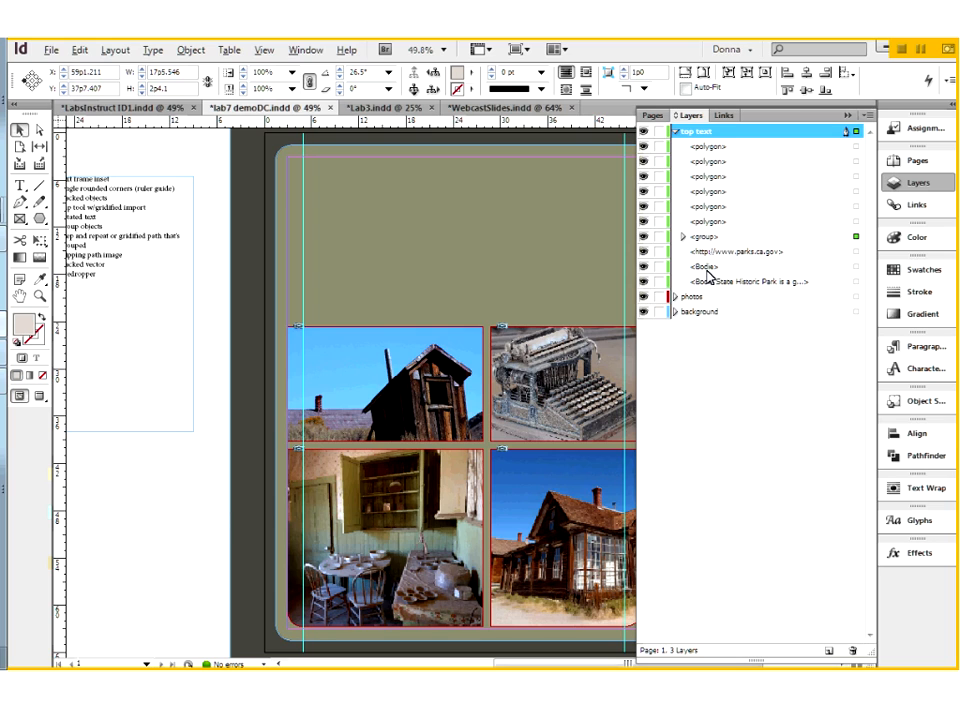
click(676, 299)
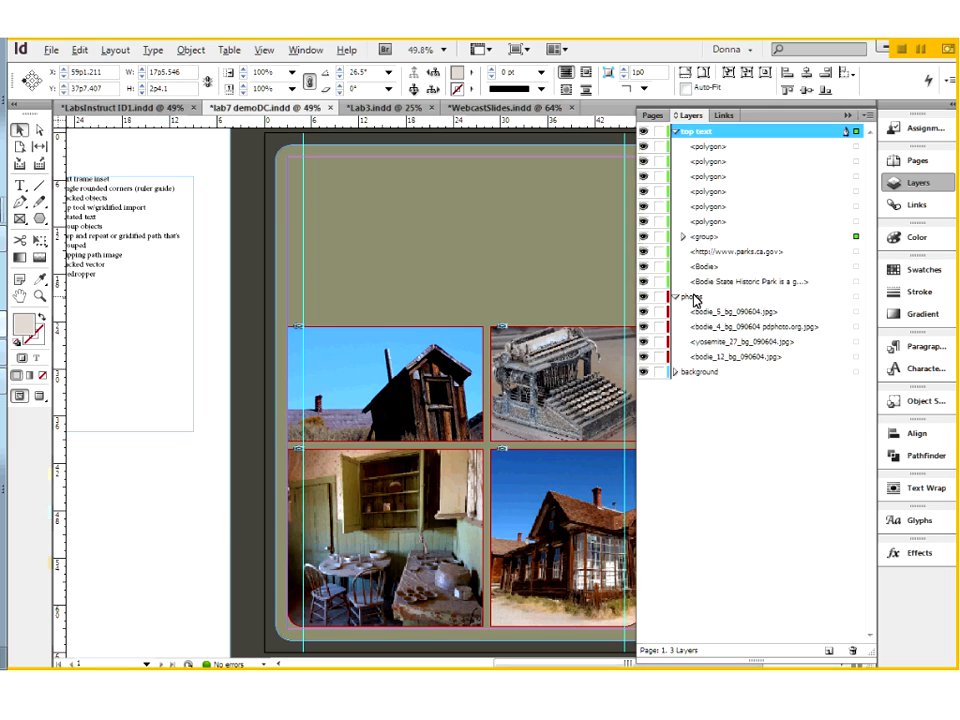
click(676, 372)
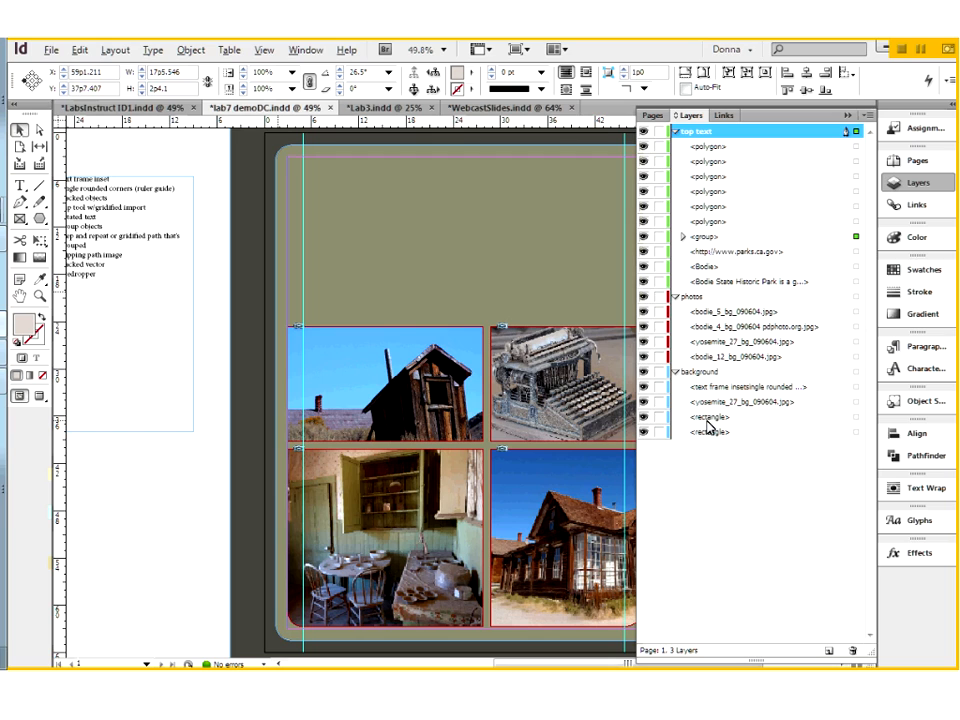
click(676, 372)
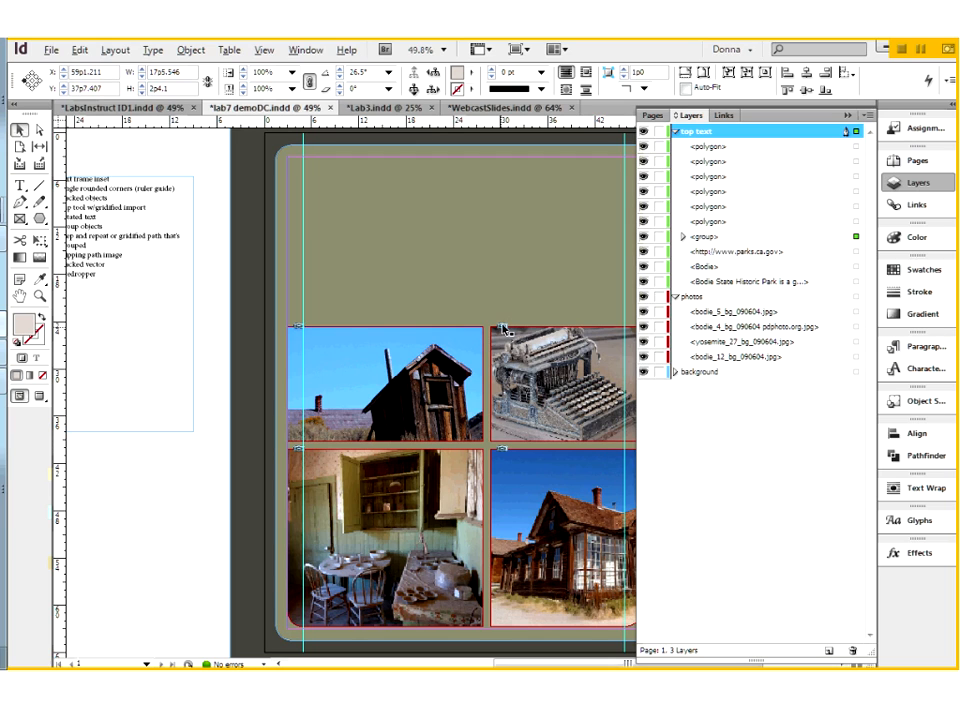
click(675, 297)
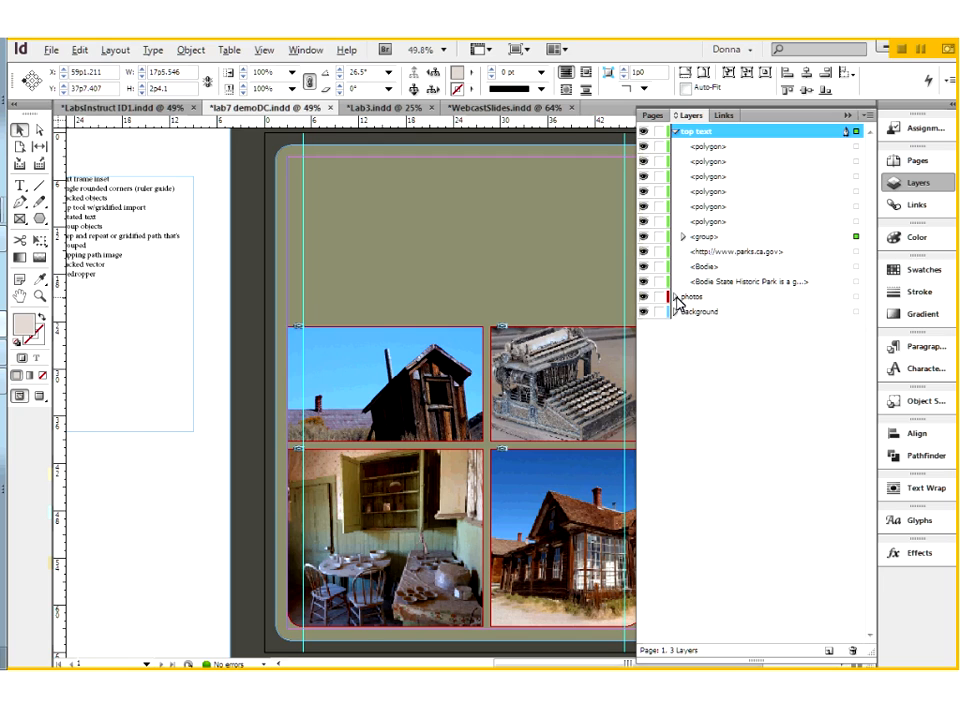
click(677, 131)
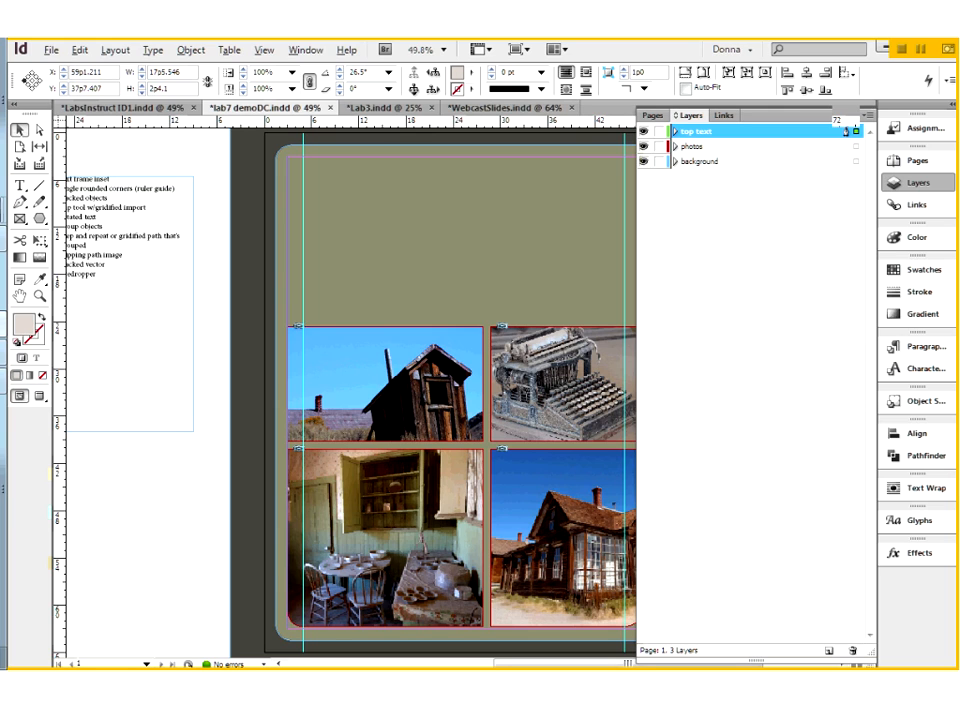
click(918, 183)
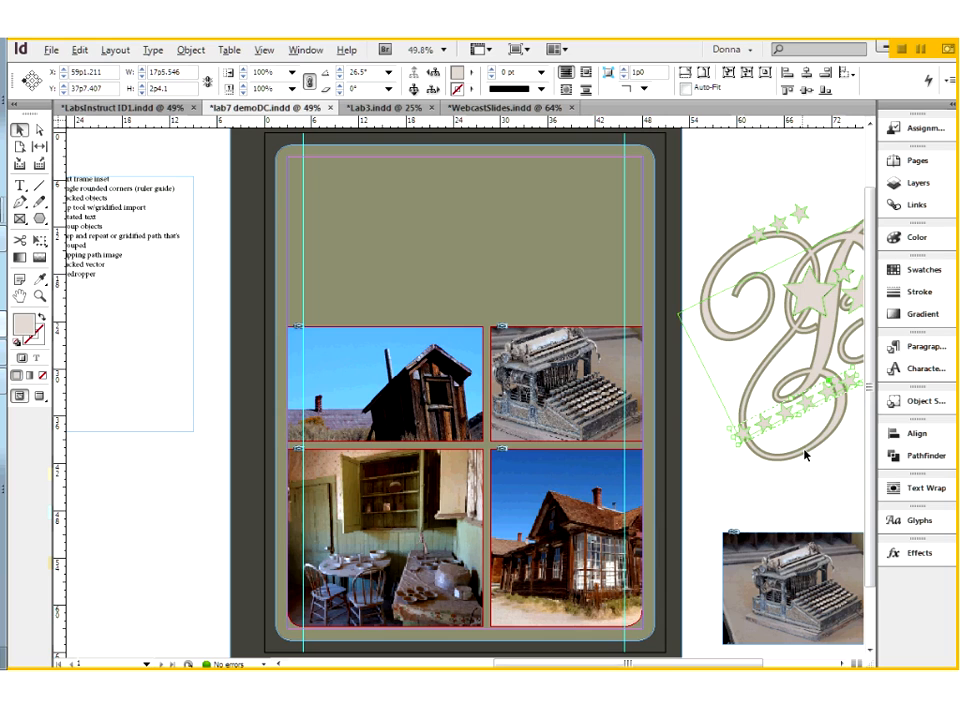
Step: Move the paragraph and web address frames up together to about X 72p3, Y 35p3 on the pasteboard
drag(805, 455, 663, 258)
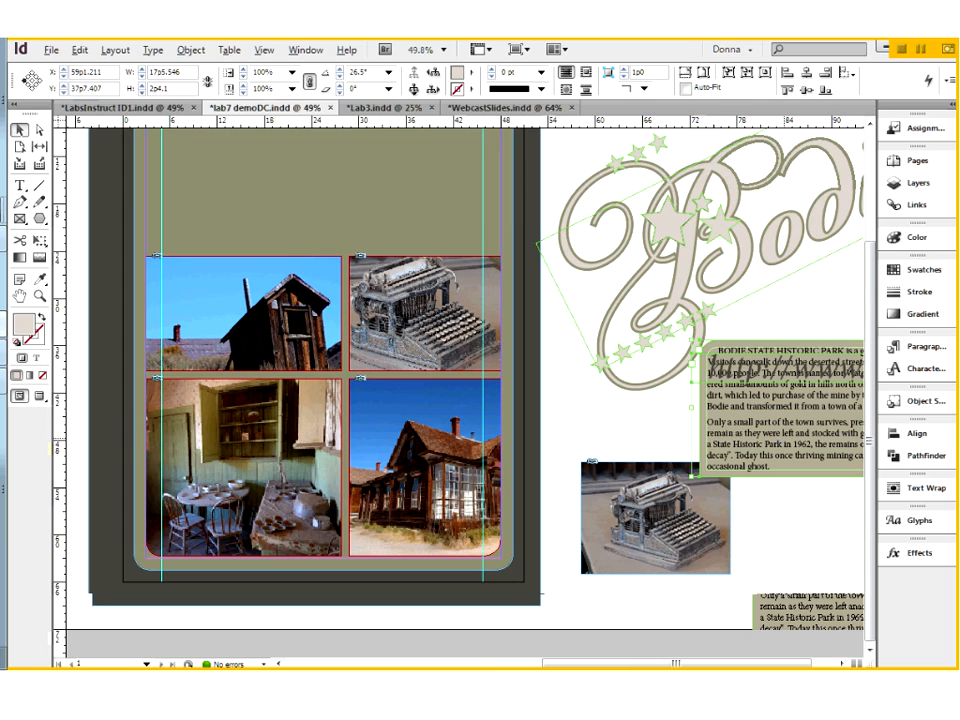
click(400, 418)
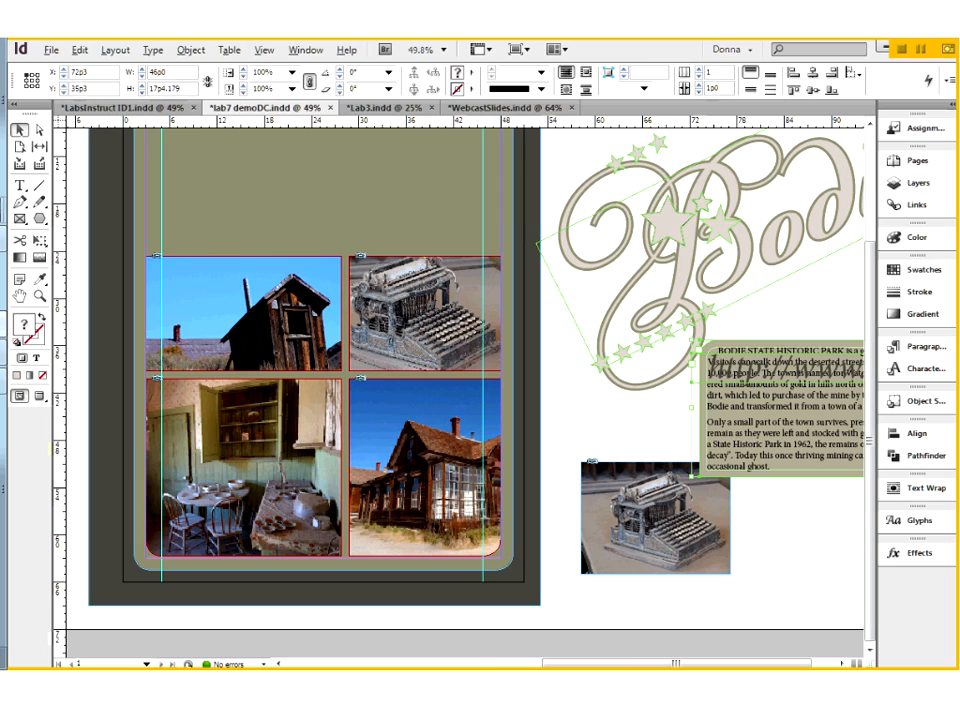
Step: Draw a two-by-two grid of empty graphic frames about 28p7.5 wide by 22p0 high on the pasteboard beside the poster
drag(408, 481, 408, 481)
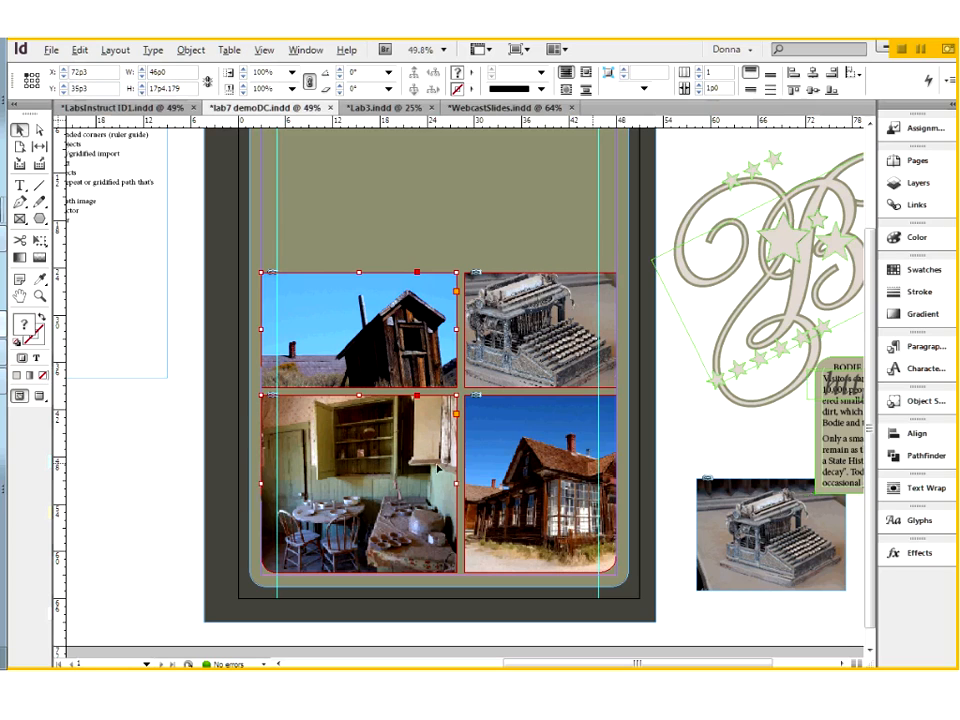
click(519, 342)
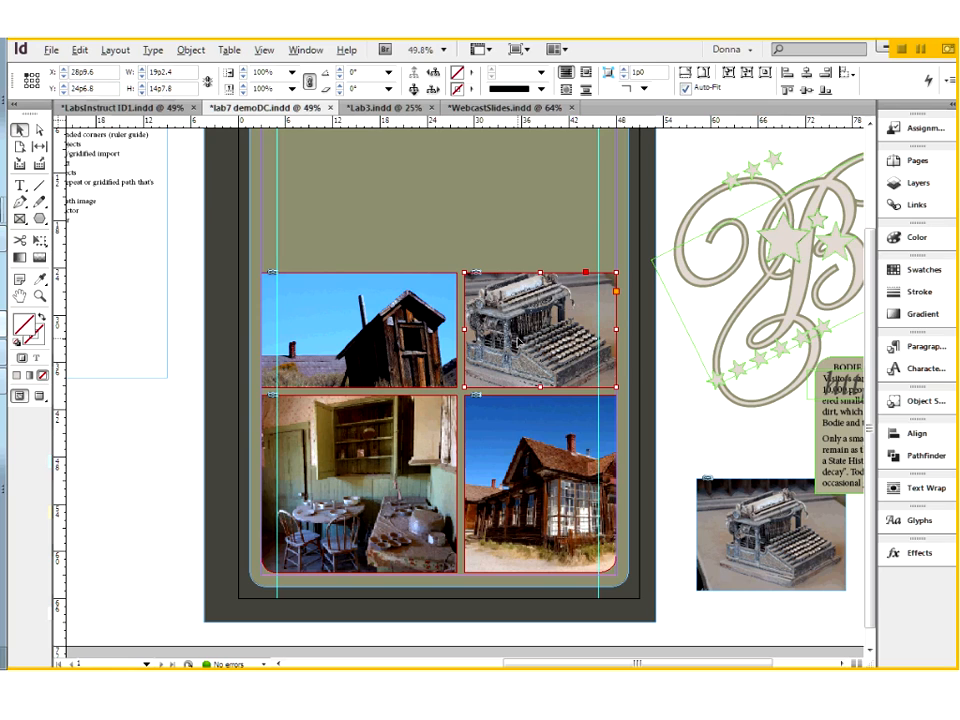
drag(146, 471, 374, 473)
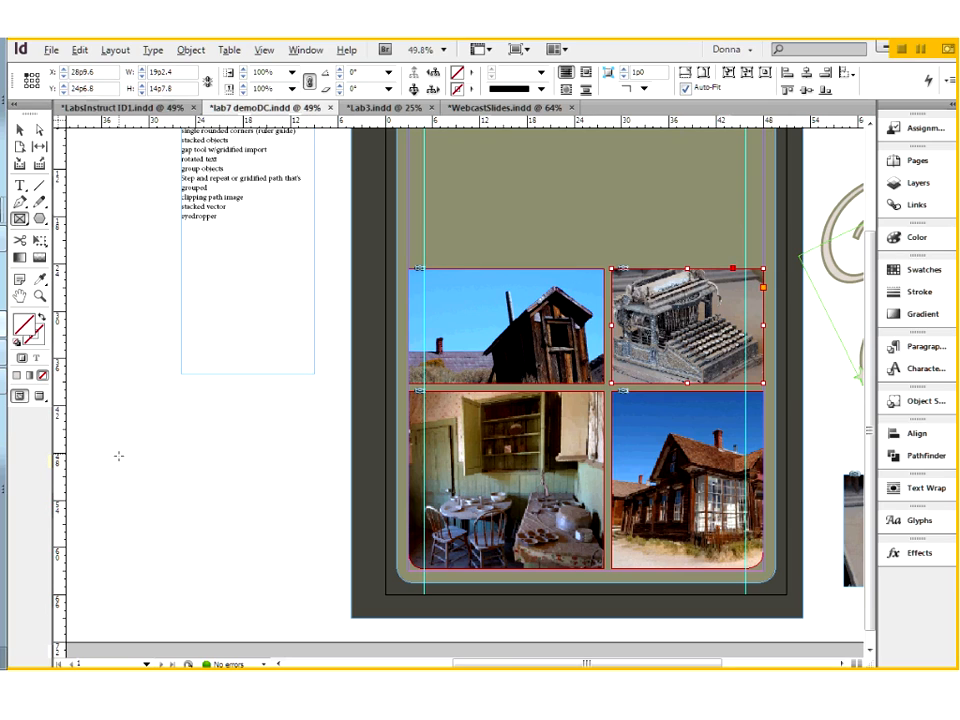
drag(111, 440, 336, 612)
key(Up)
key(Right)
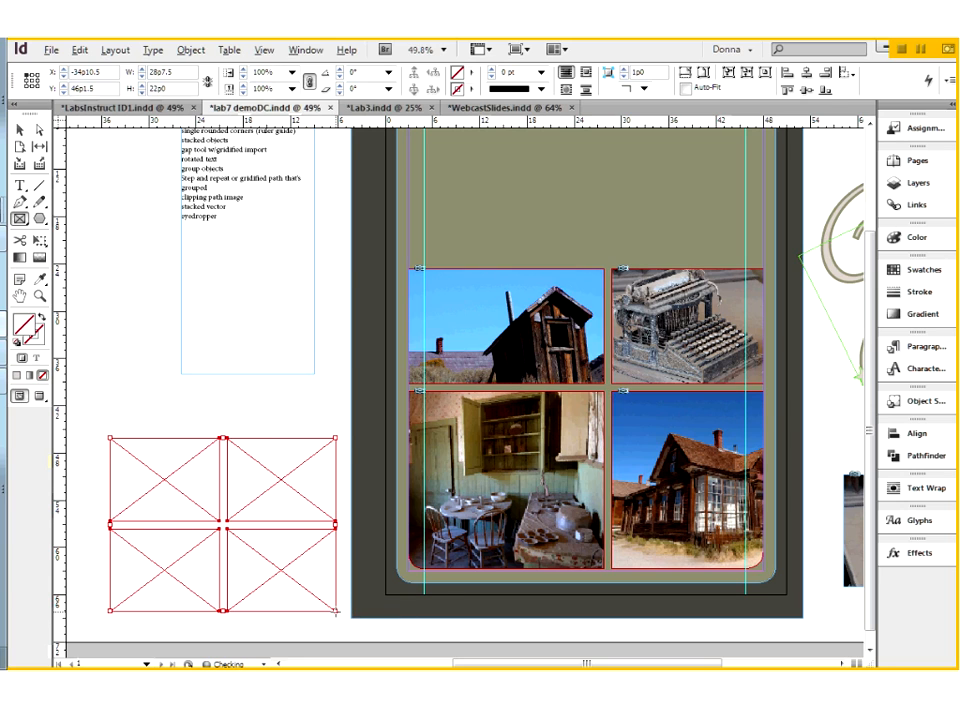
Step: Shift the vertical gap between the outhouse and typewriter photos with the Gap tool, and return it to its original position
click(38, 146)
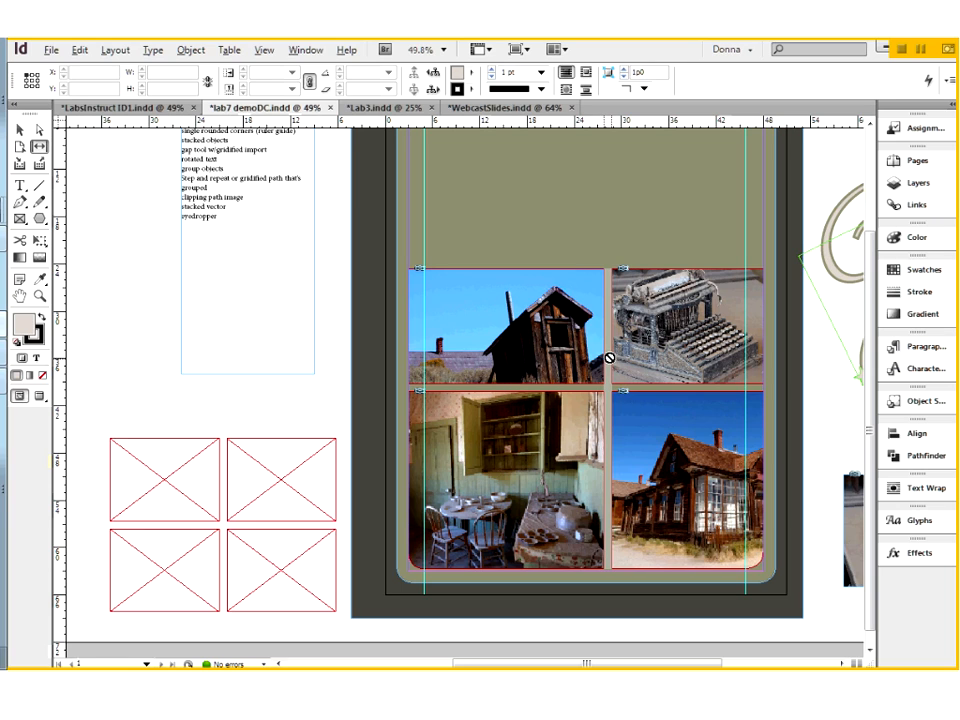
drag(609, 358, 583, 357)
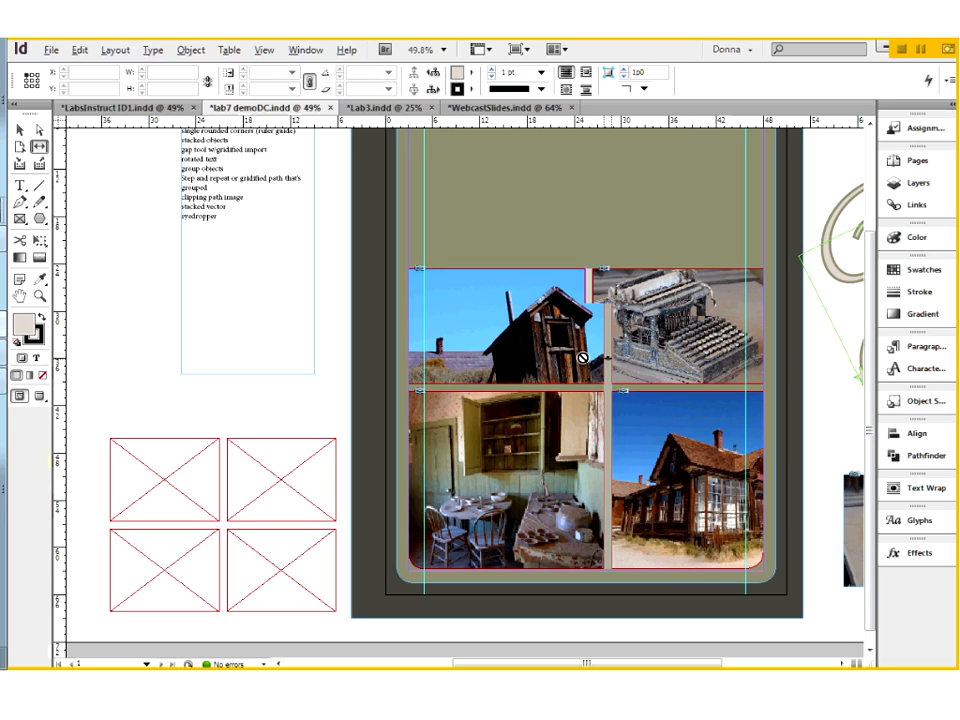
drag(583, 357, 617, 366)
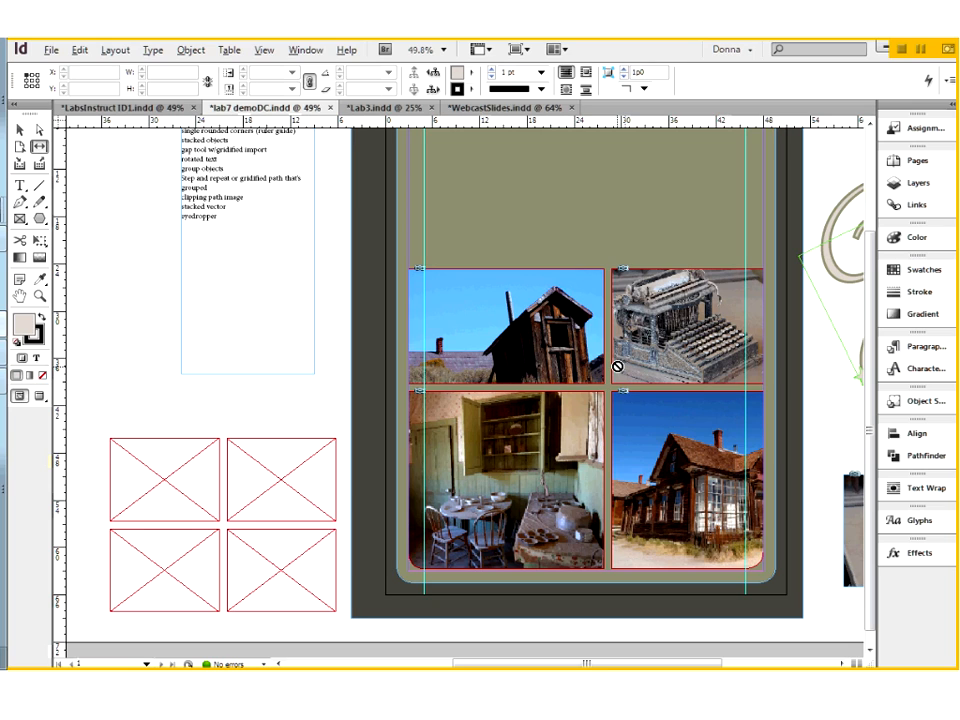
Step: Delete the grid of four empty graphic frames from the pasteboard
key(v)
drag(160, 409, 294, 610)
key(Delete)
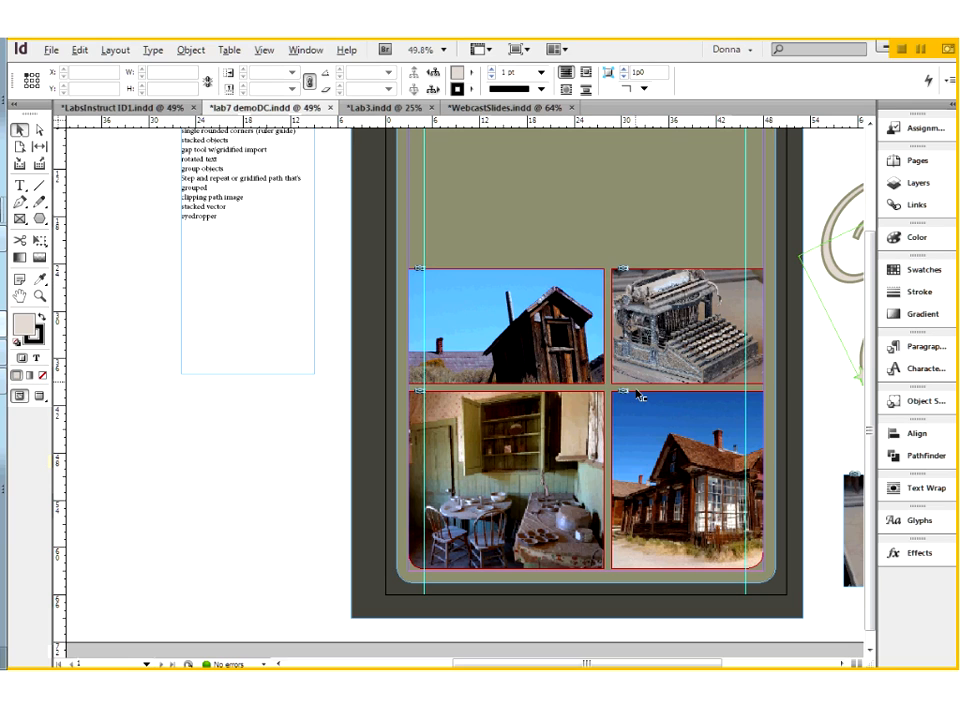
Step: Move all four poster photos together onto the pasteboard at about X -52p3, Y 31p7.5
click(530, 326)
drag(396, 215, 640, 420)
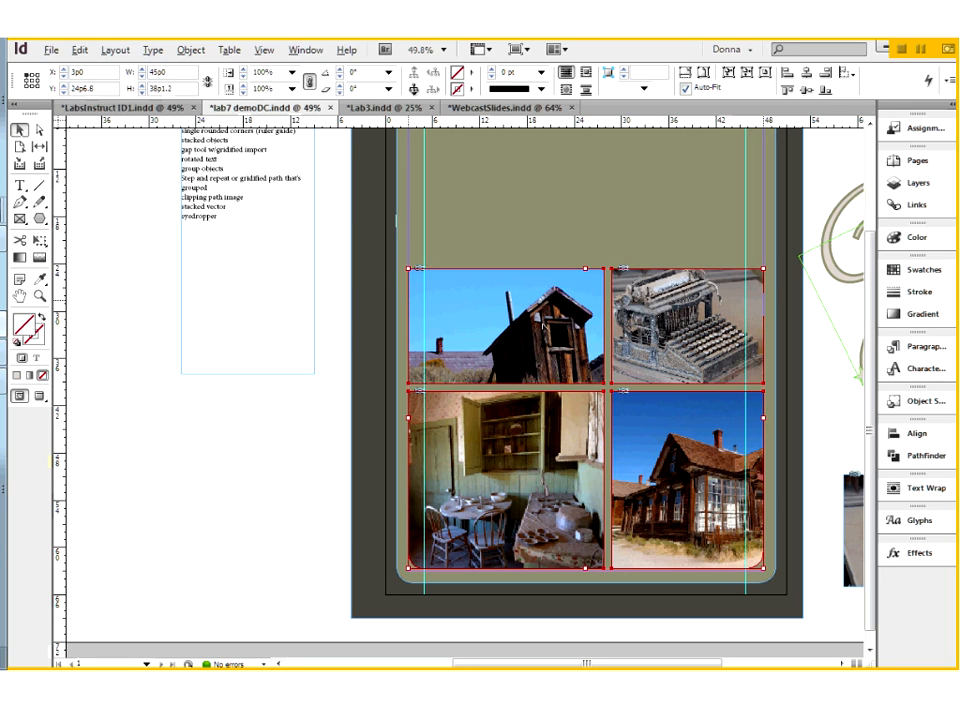
drag(545, 340, 109, 396)
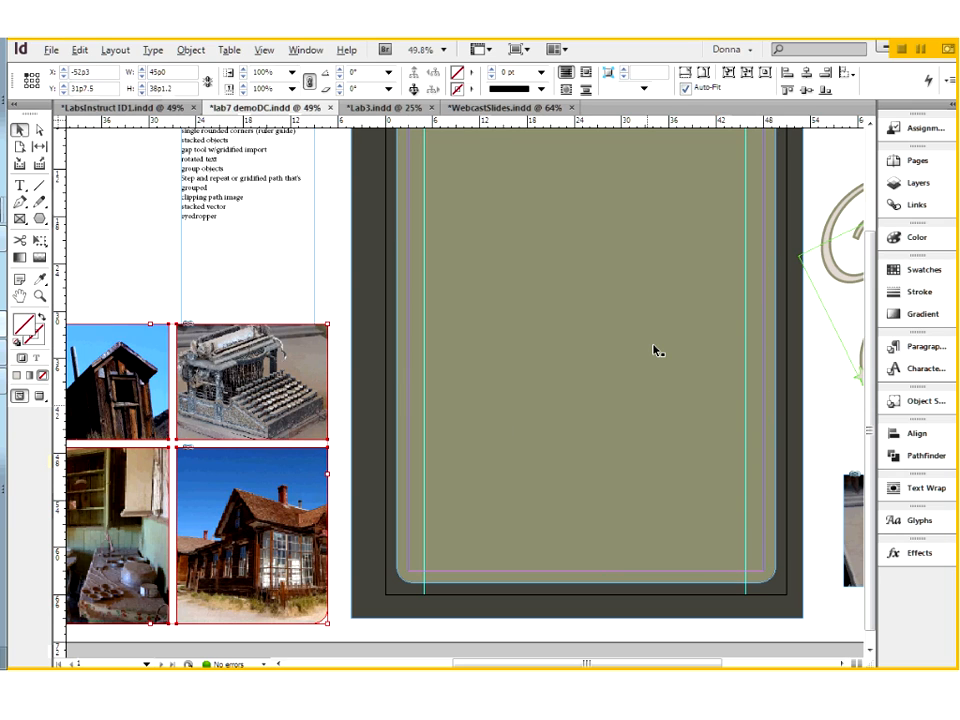
Step: Examine the dark background rectangle and its bleed in Preview mode, ending in the Normal screen mode
scroll(657, 350, up, 3)
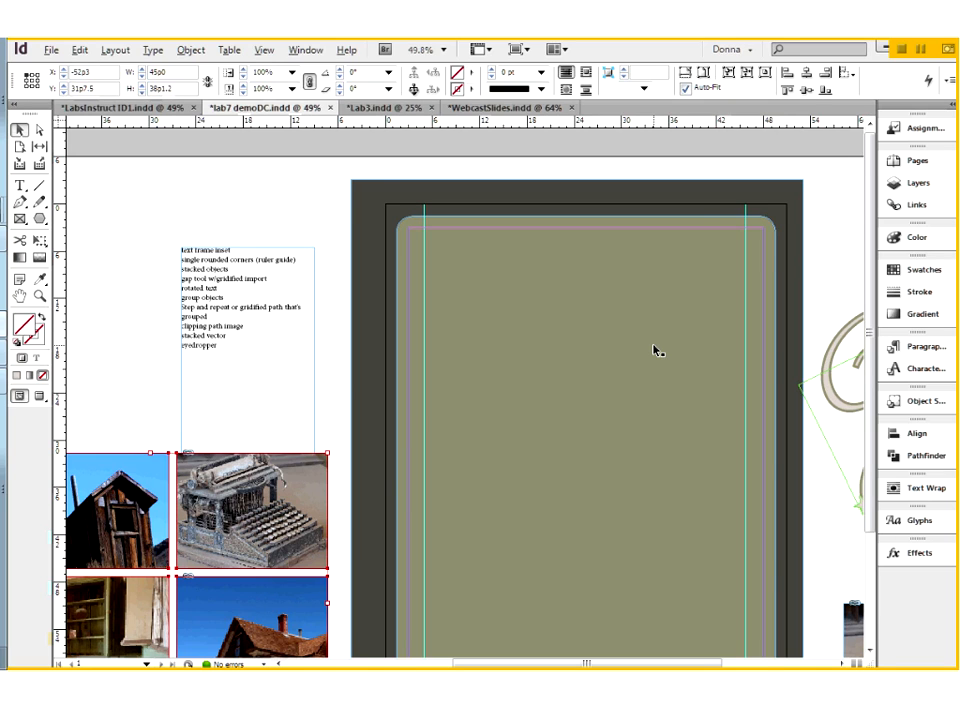
scroll(657, 350, down, 1)
click(441, 216)
click(381, 160)
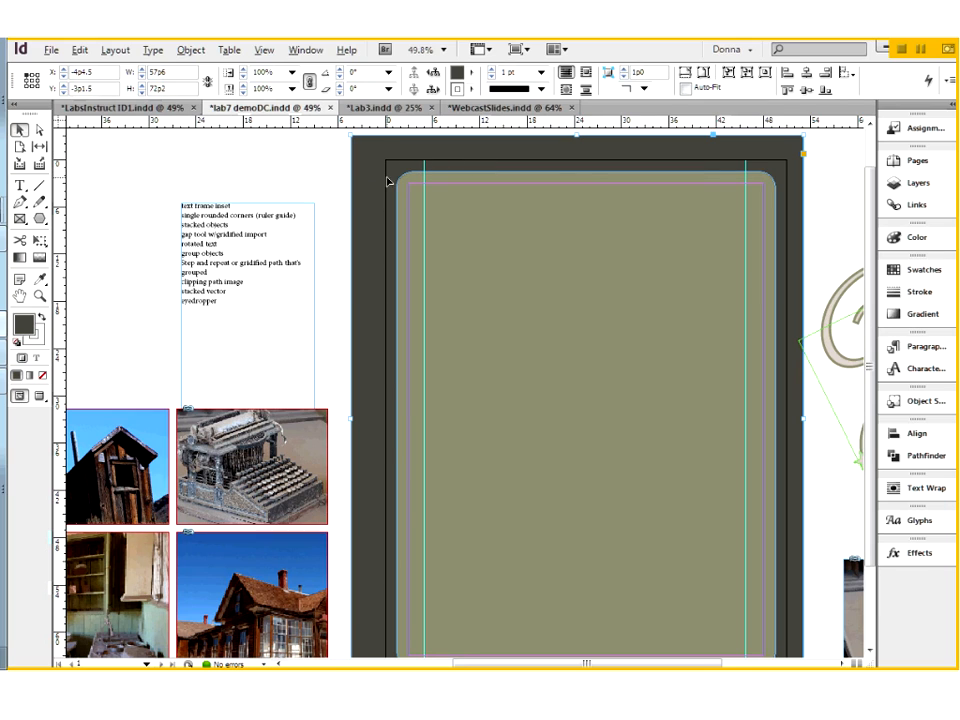
click(42, 396)
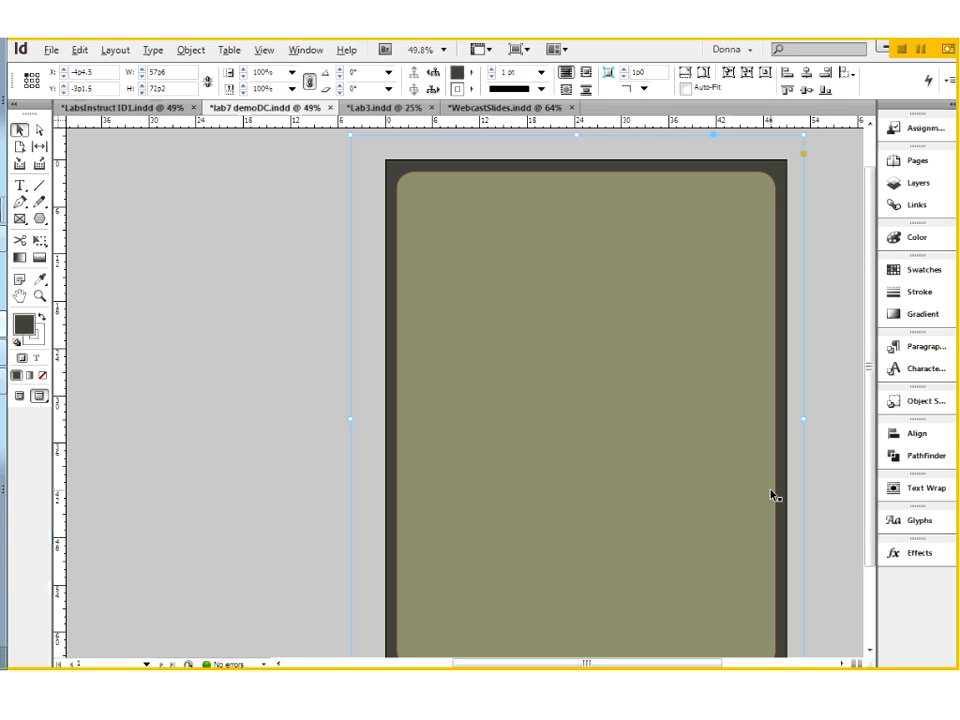
click(20, 396)
Step: Inspect the olive rounded rectangle and check which layer holds it and the dark rectangle behind it
click(491, 233)
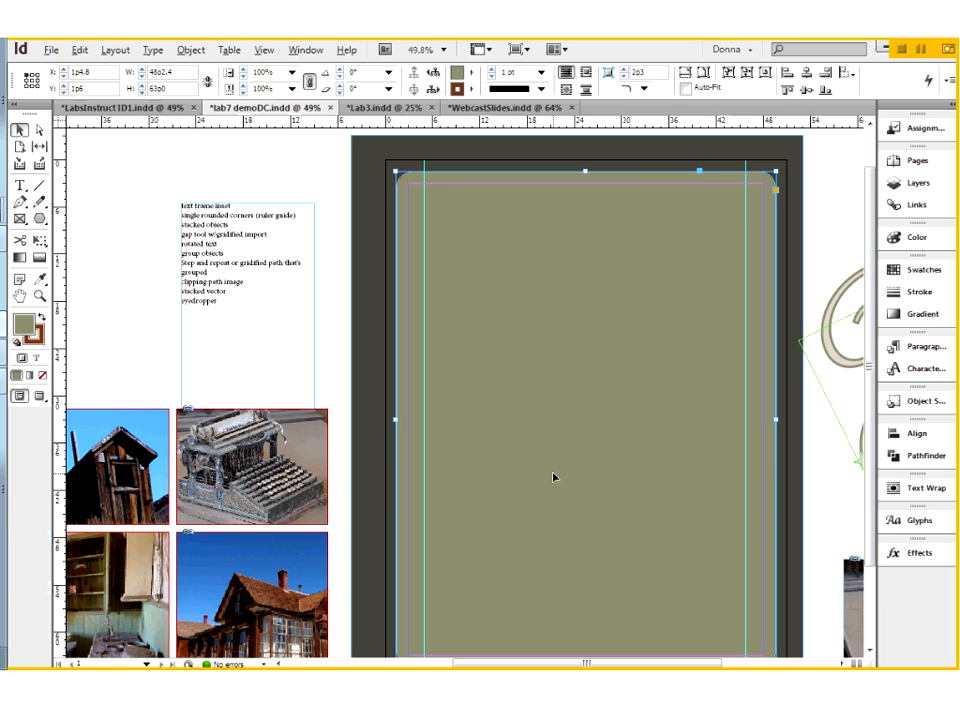
scroll(554, 477, down, 3)
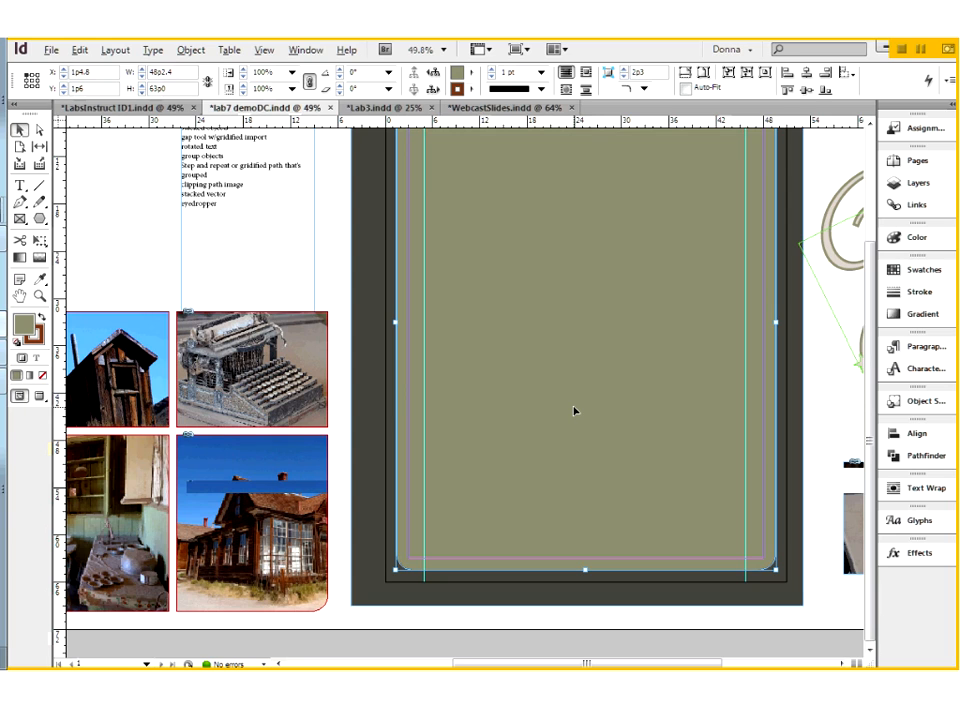
scroll(574, 410, up, 3)
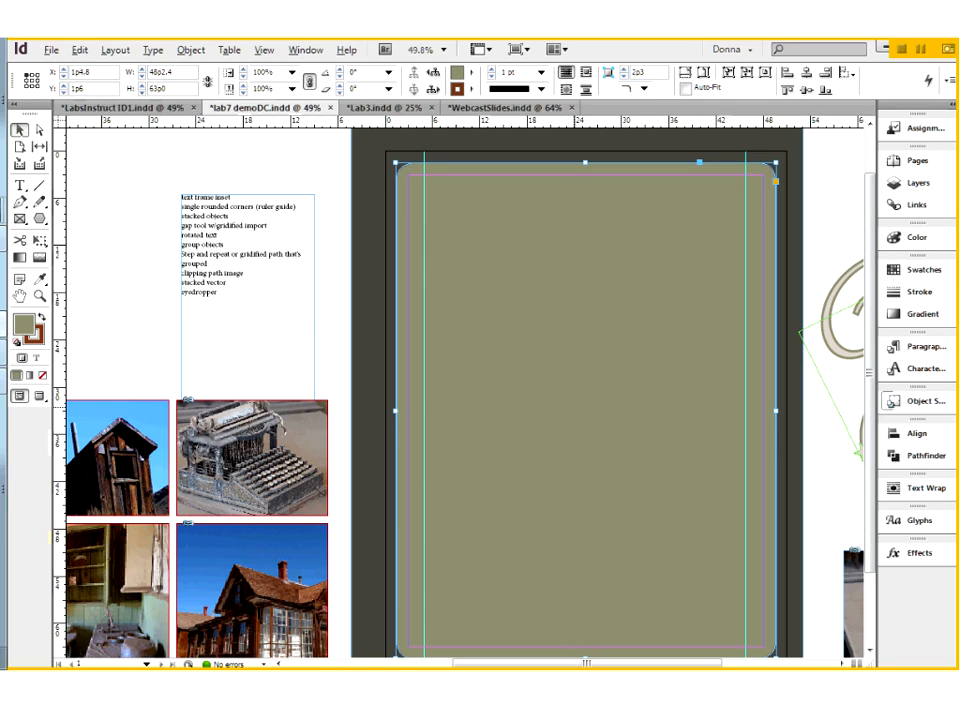
click(776, 182)
ctrl+click(460, 292)
shift+click(460, 292)
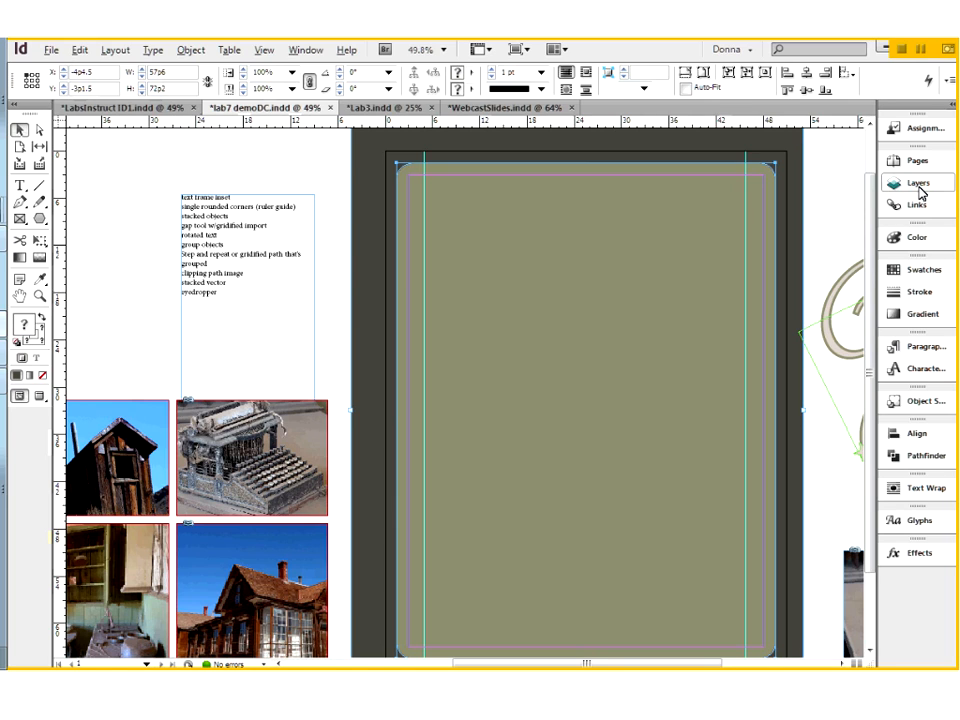
click(919, 184)
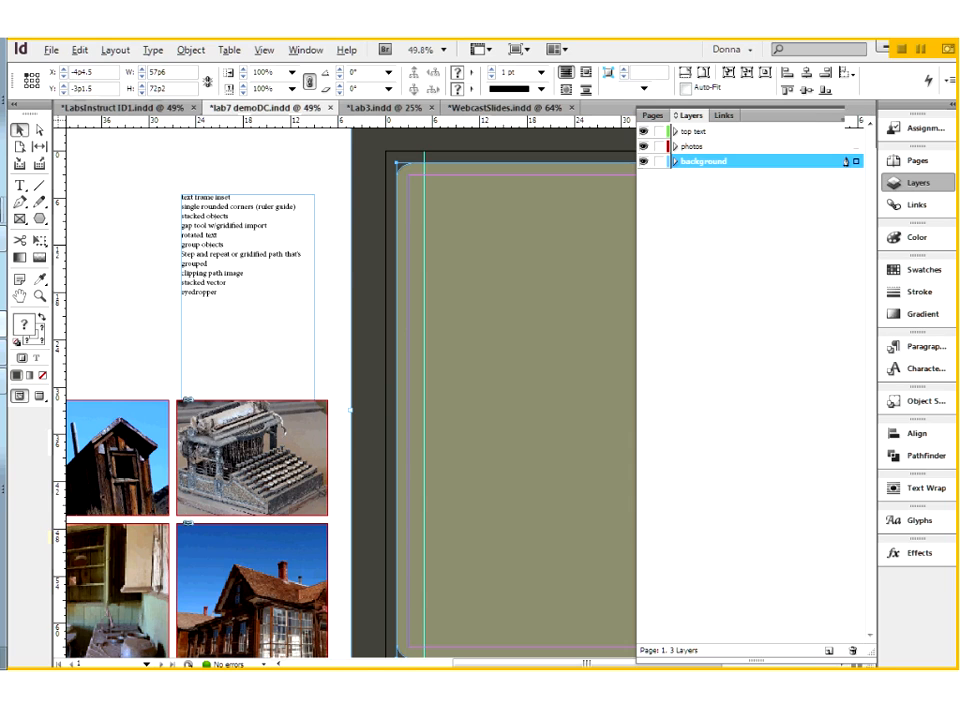
click(852, 115)
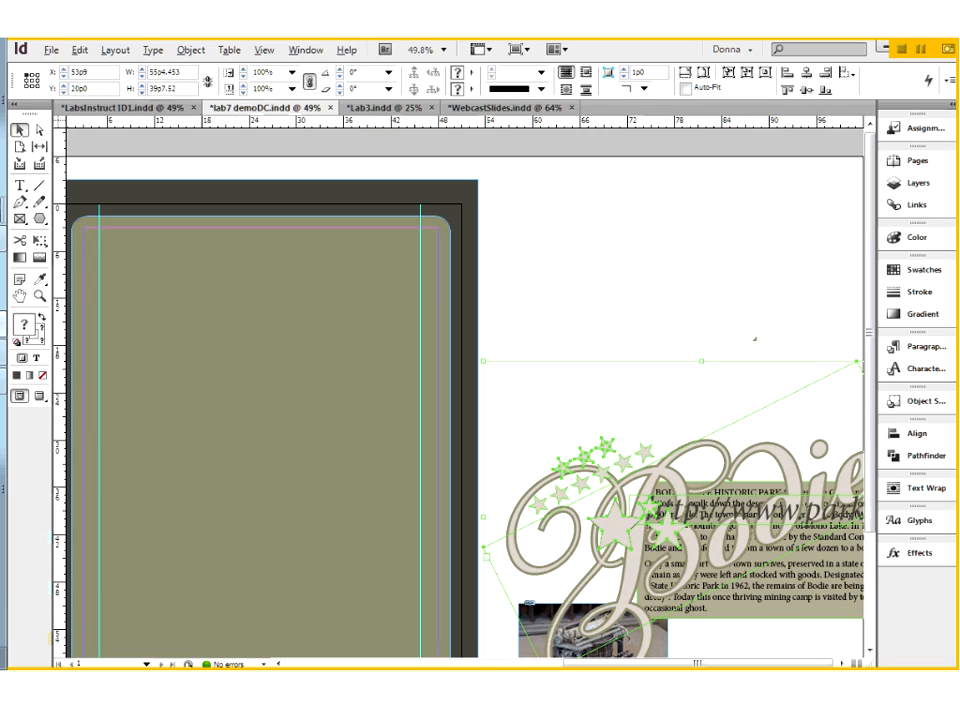
Step: Draw a rectangle about 11p9 wide by 13p6 high above the Bodie title and duplicate it at about X 65p4.5, Y 6p6
click(39, 218)
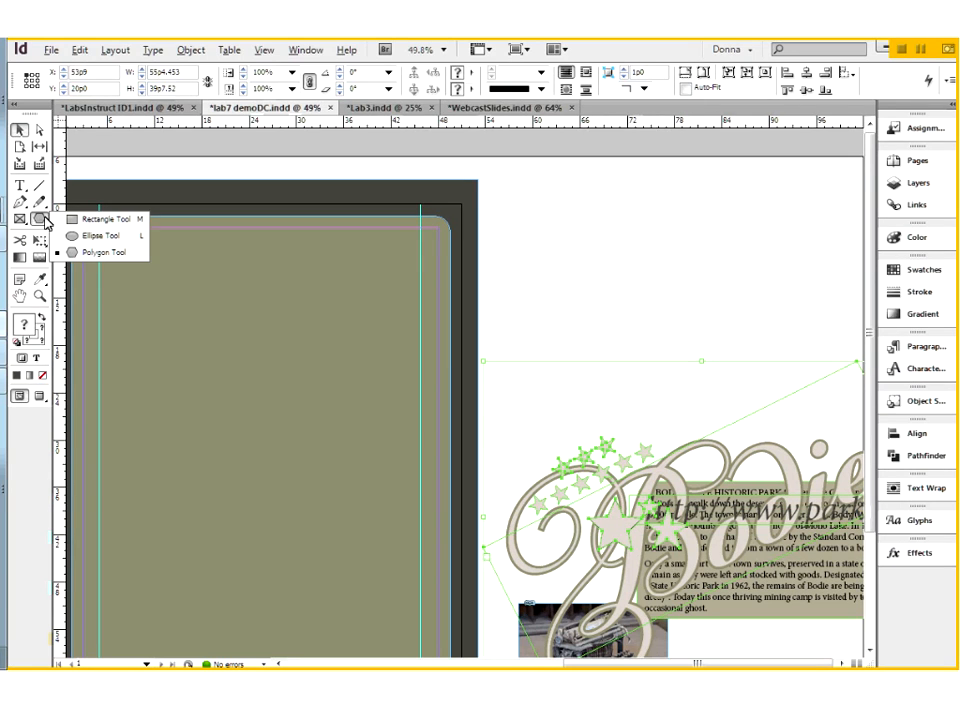
click(96, 216)
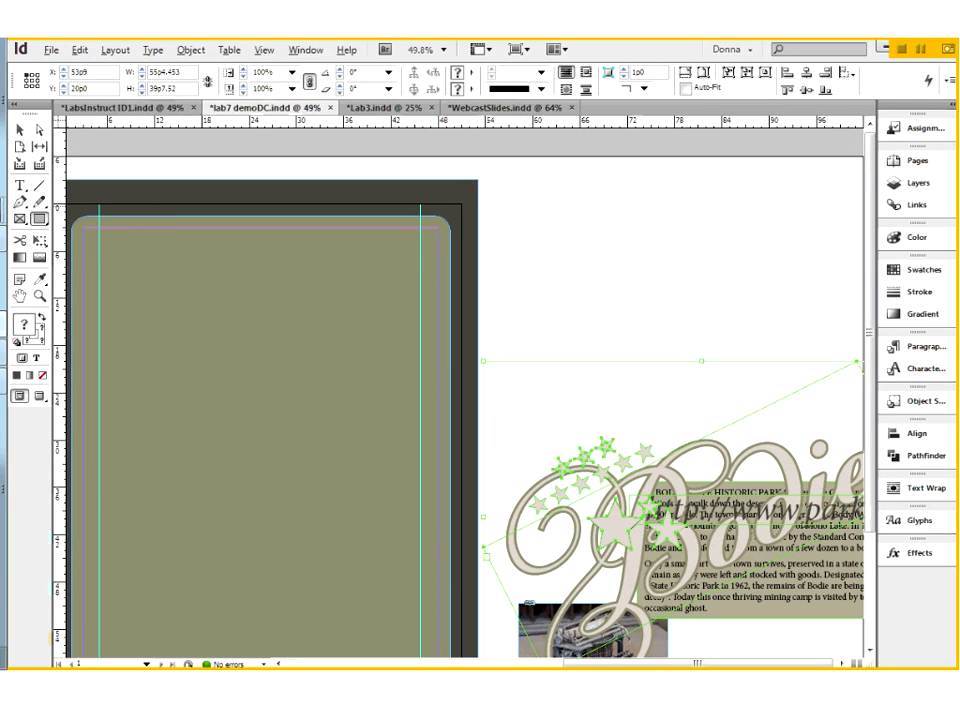
drag(520, 205, 612, 311)
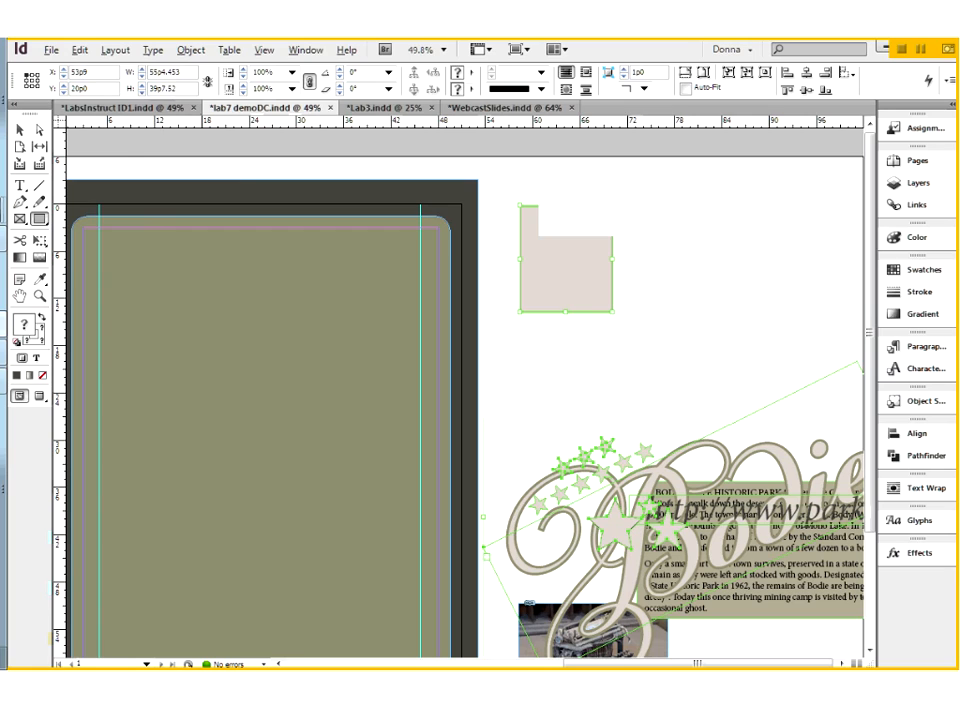
click(19, 130)
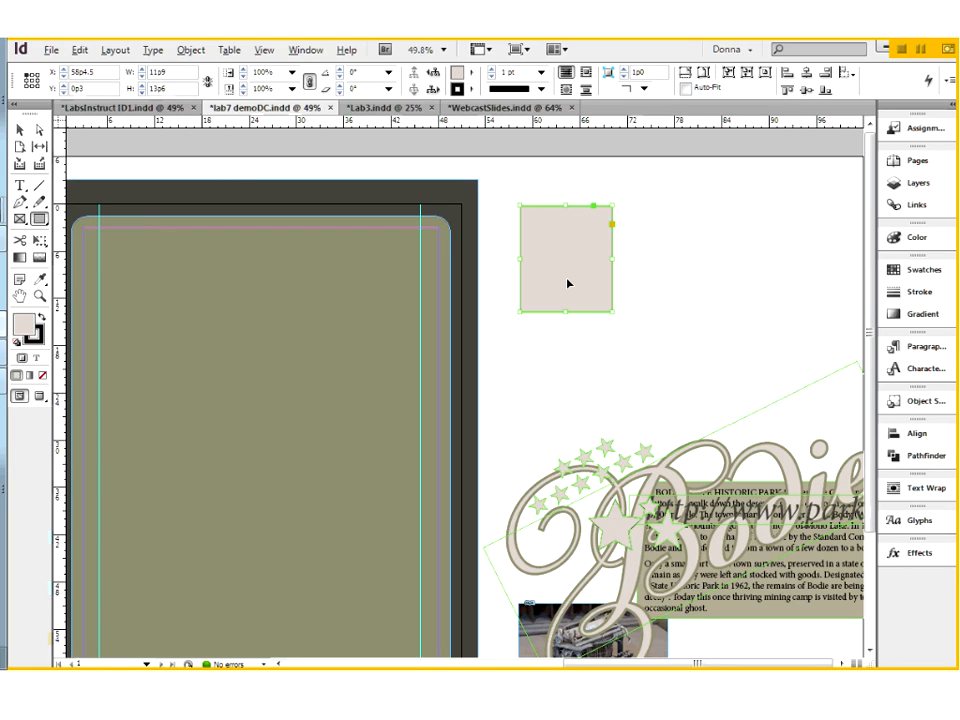
drag(568, 283, 623, 332)
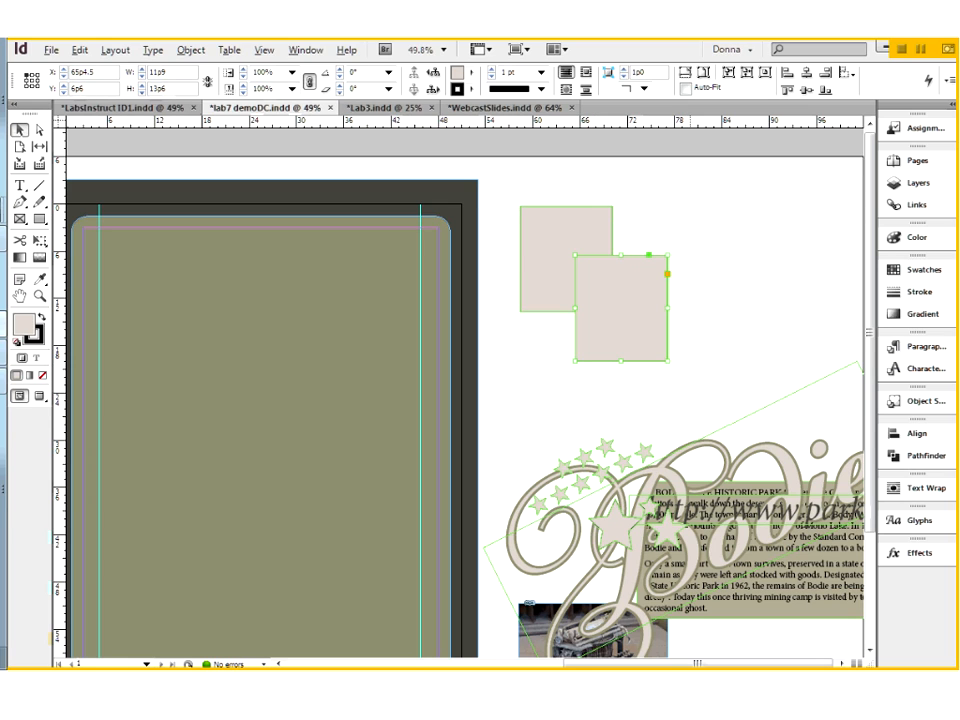
Step: Fill the overlapping copy with C=15 M=100 Y=100 red and duplicate it upward, filling the new rectangle with C=100 M=90 Y=10 K=0 blue
click(912, 270)
click(775, 287)
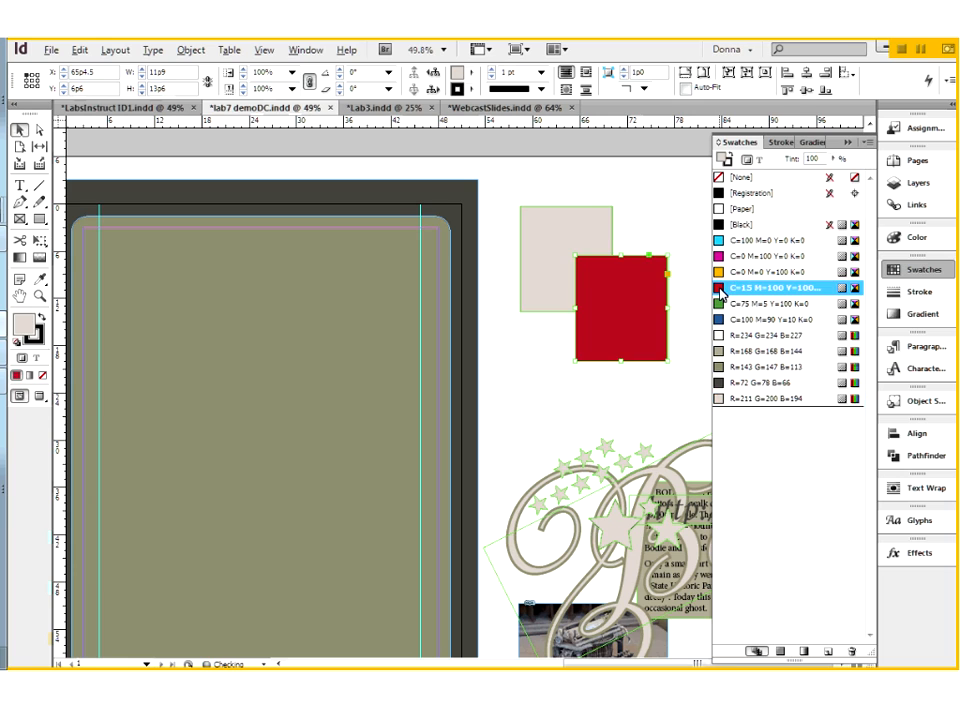
drag(647, 266, 640, 216)
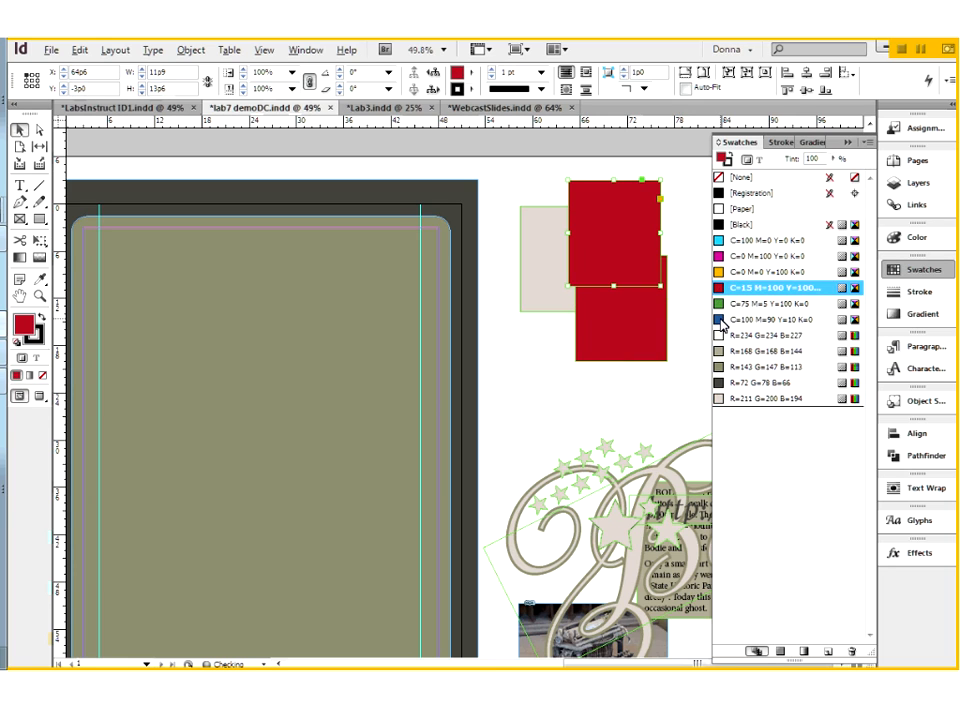
click(775, 319)
Step: Reposition the overlapping rectangles, with the red one at about X 63p4.5, Y 5p10.5 and the blue one at about X 64p3, Y -1p1.5
drag(636, 322, 626, 346)
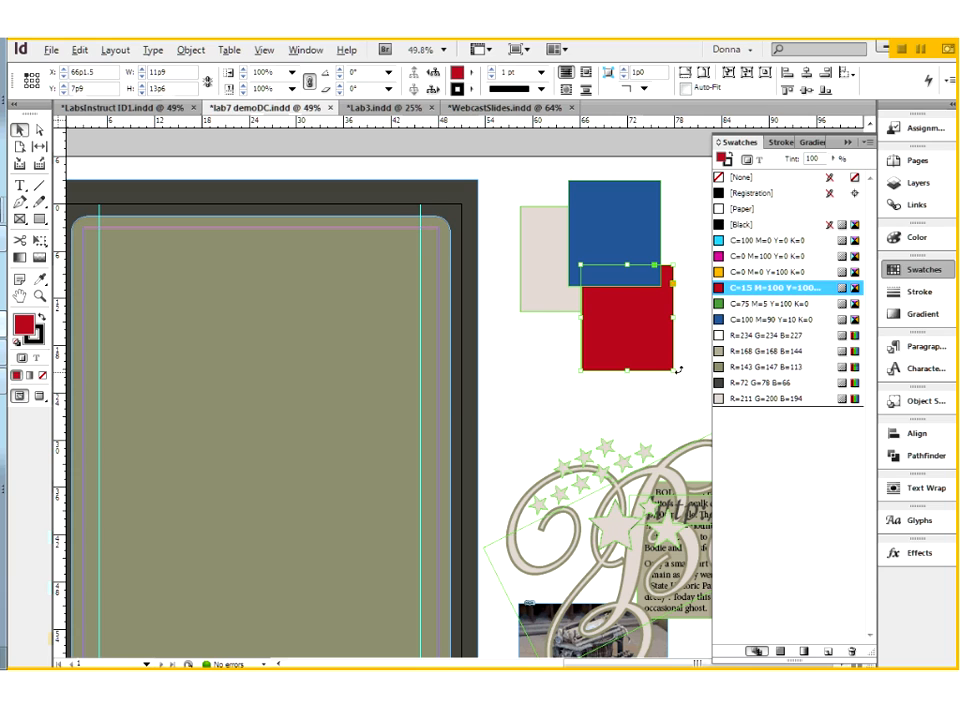
click(540, 377)
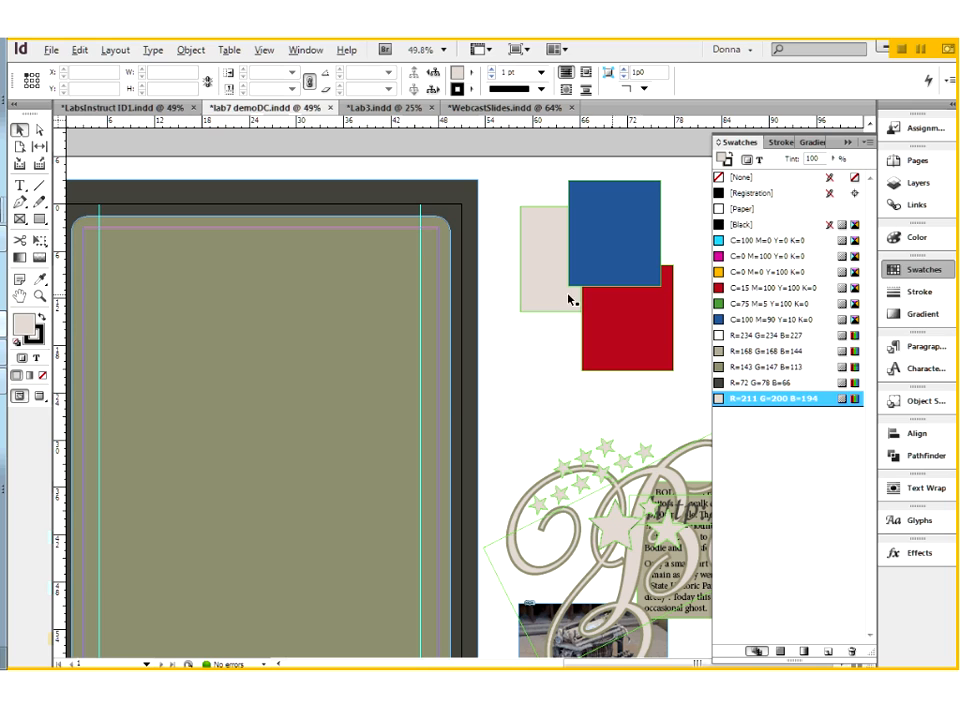
drag(607, 271, 599, 336)
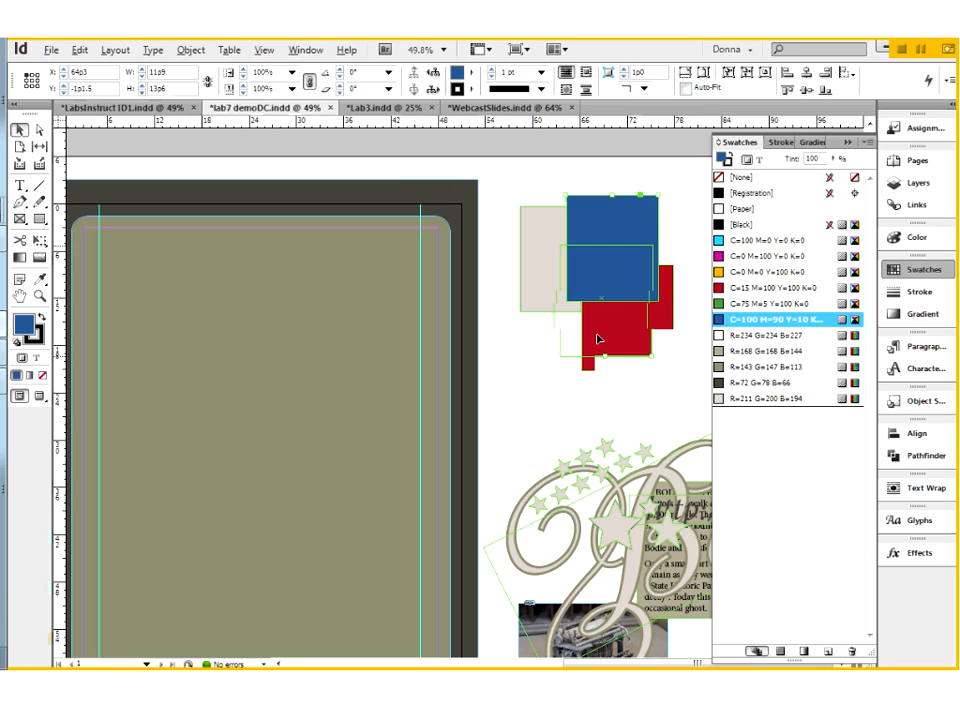
Step: Bring the red rectangle to the front of the stacked rectangles
click(607, 235)
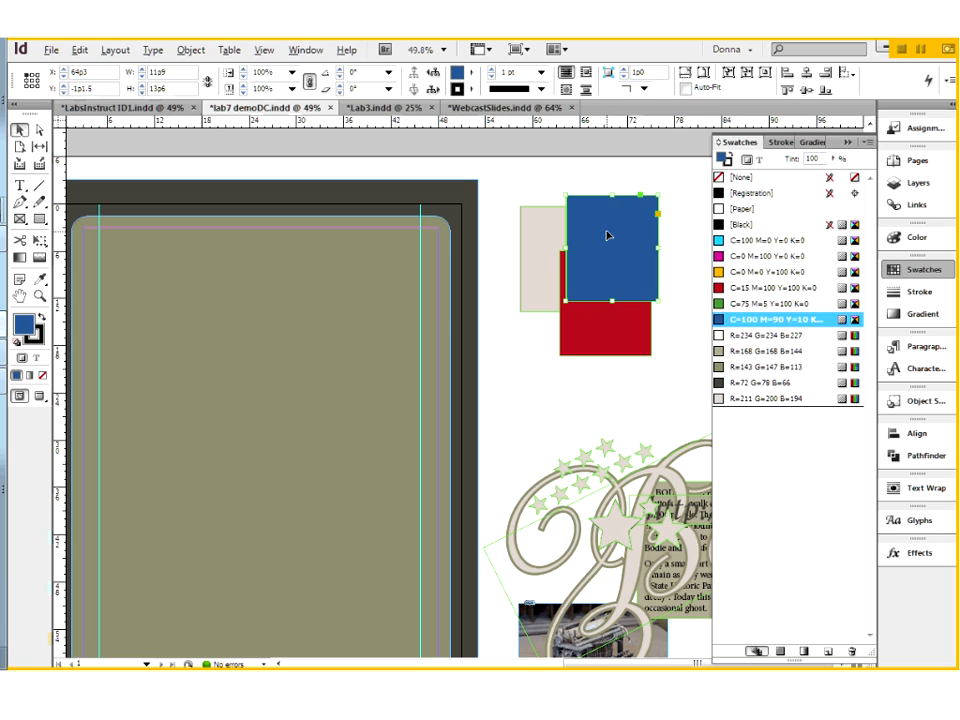
click(576, 341)
right_click(576, 341)
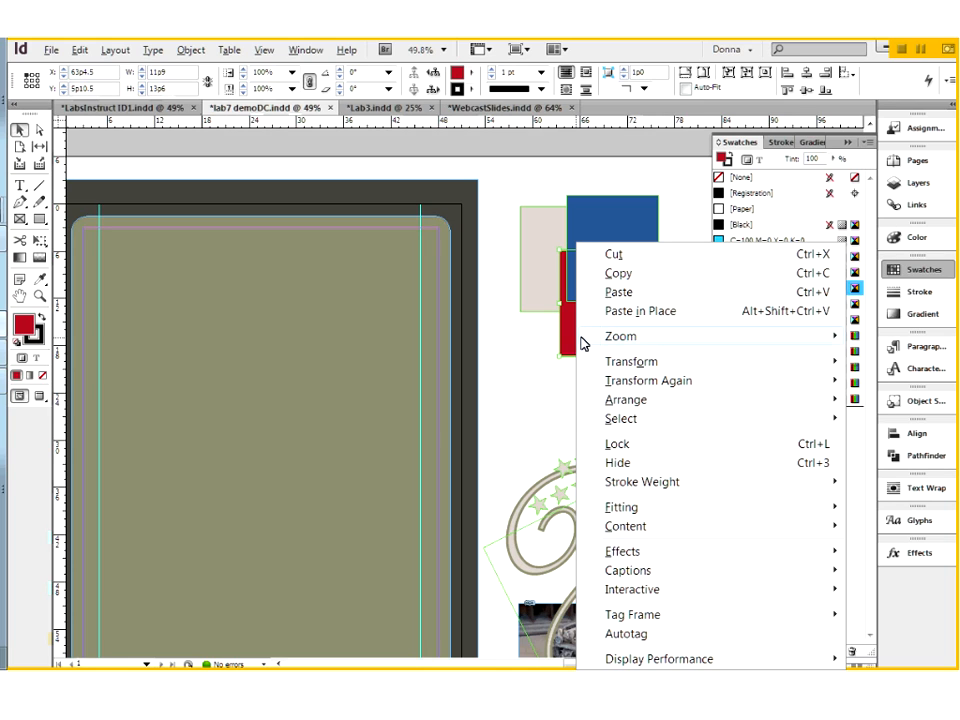
mouse_move(599, 345)
mouse_move(626, 402)
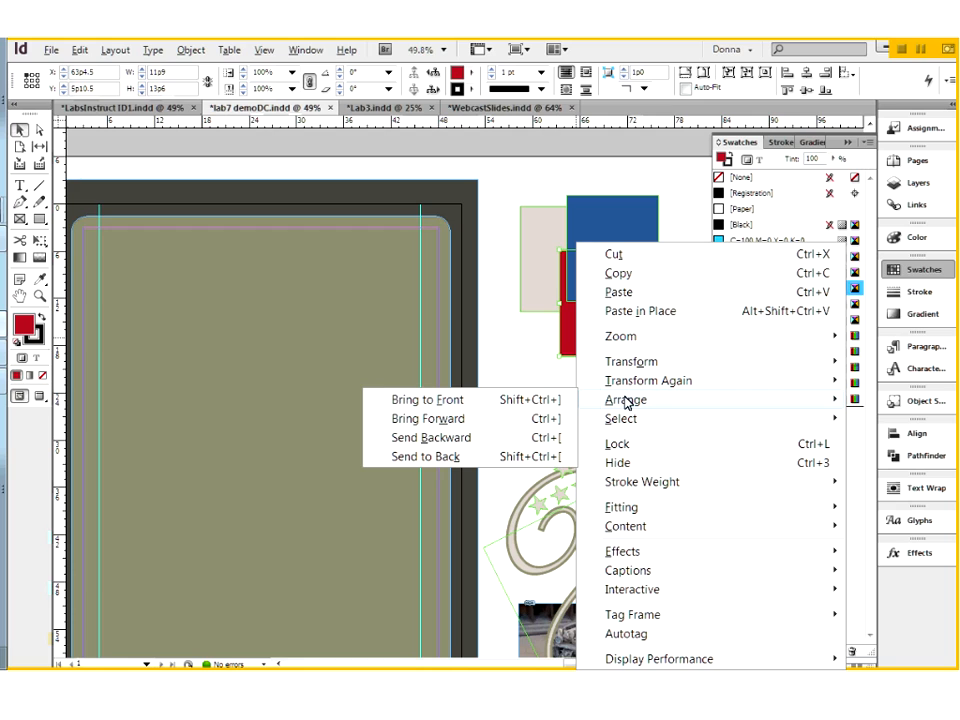
click(449, 401)
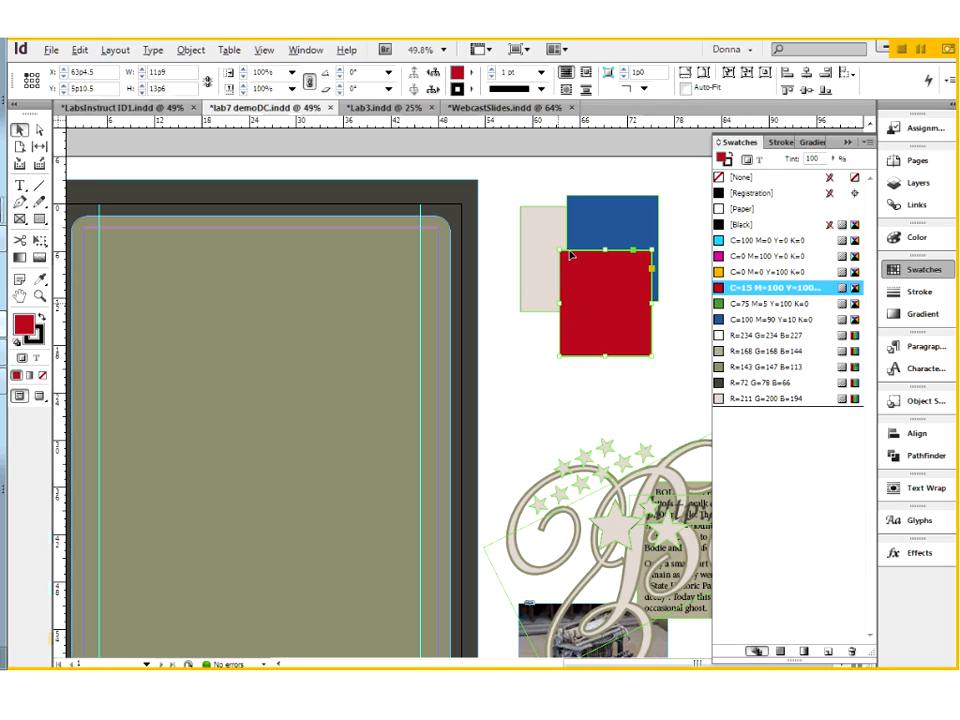
Step: Send the olive rounded panel to the back of the stacking order, behind the dark background frame
click(353, 252)
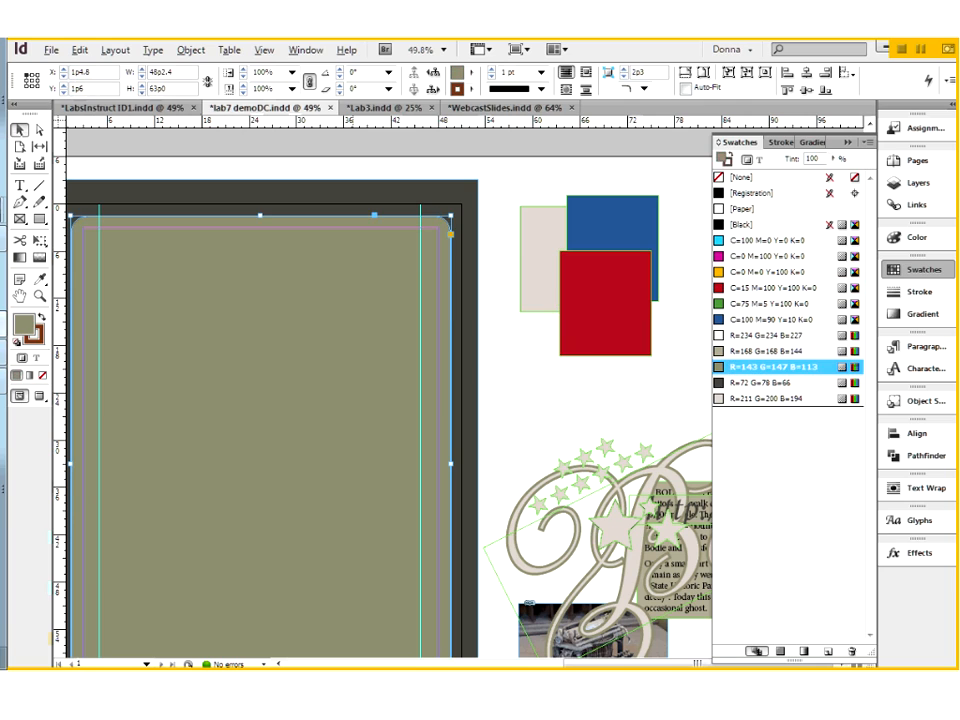
right_click(338, 289)
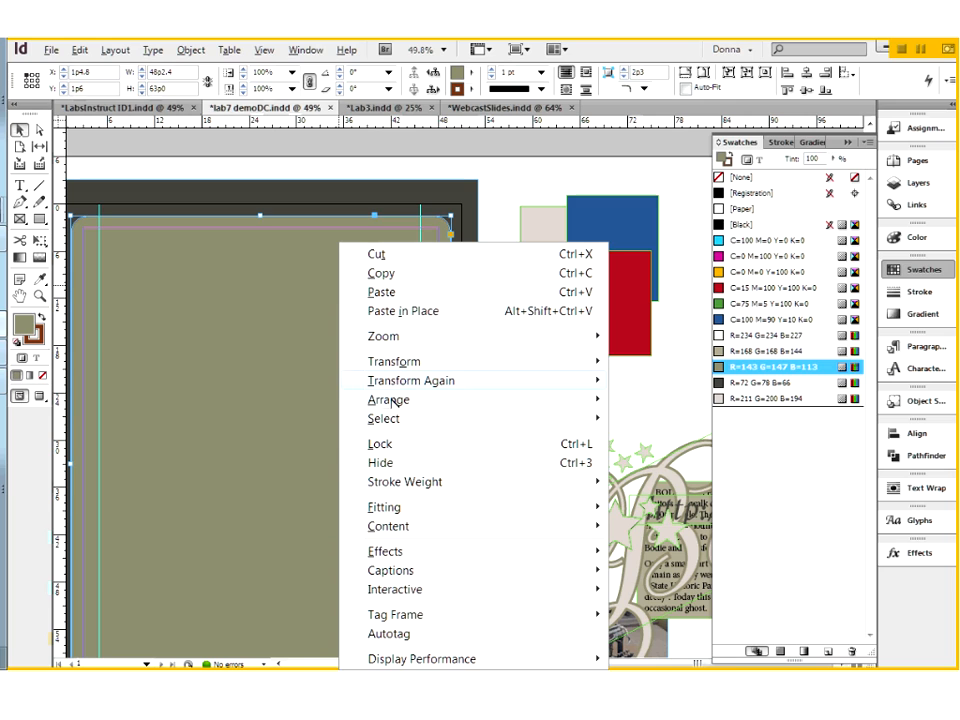
mouse_move(390, 400)
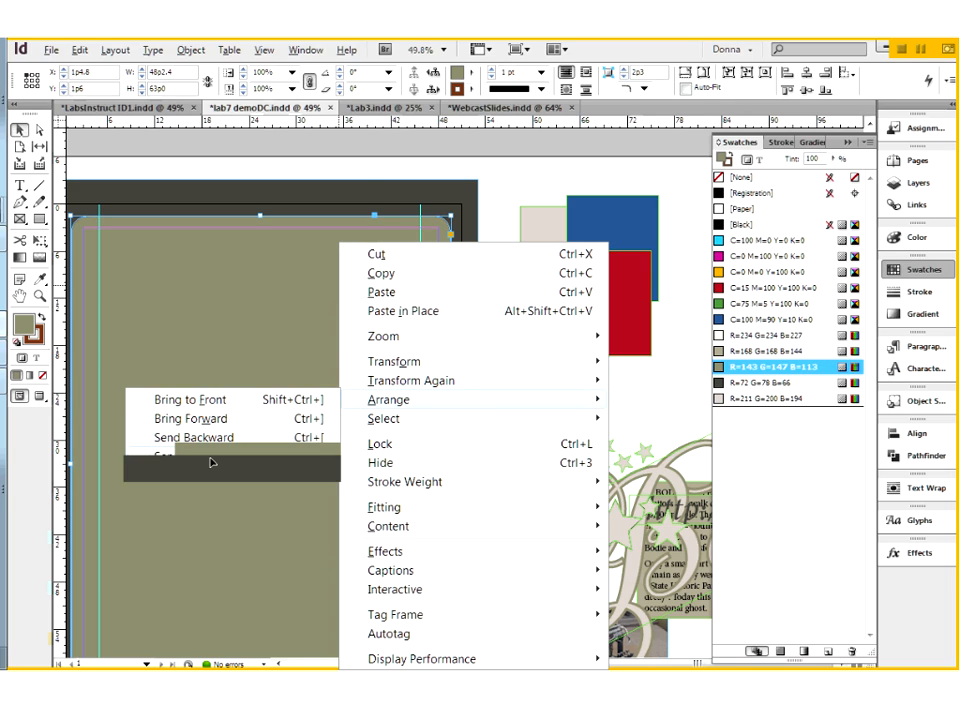
click(212, 460)
click(365, 187)
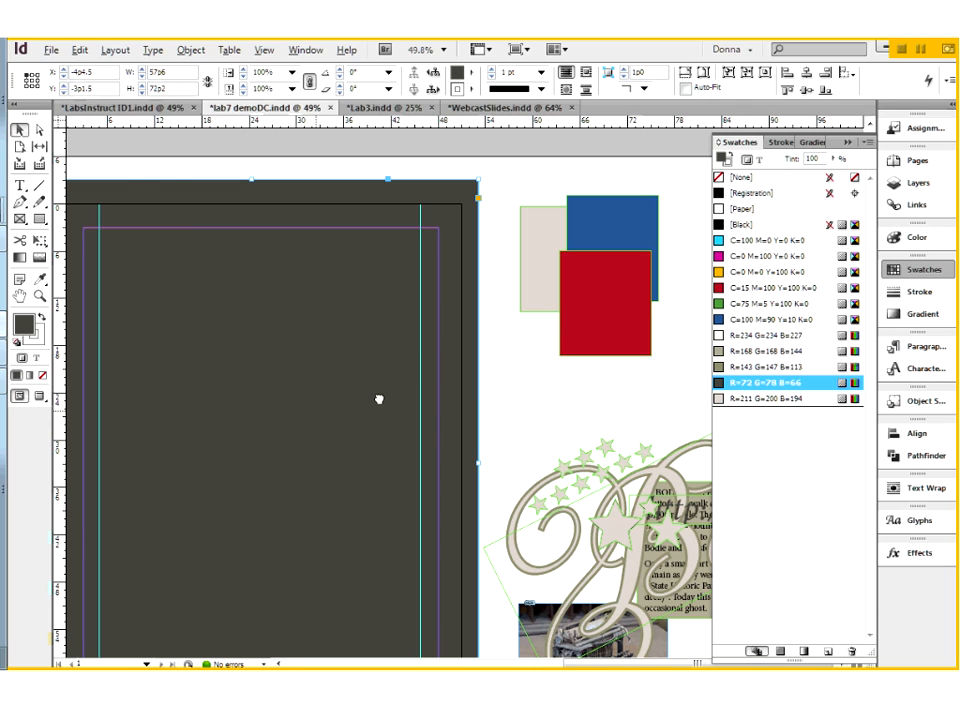
drag(379, 399, 487, 389)
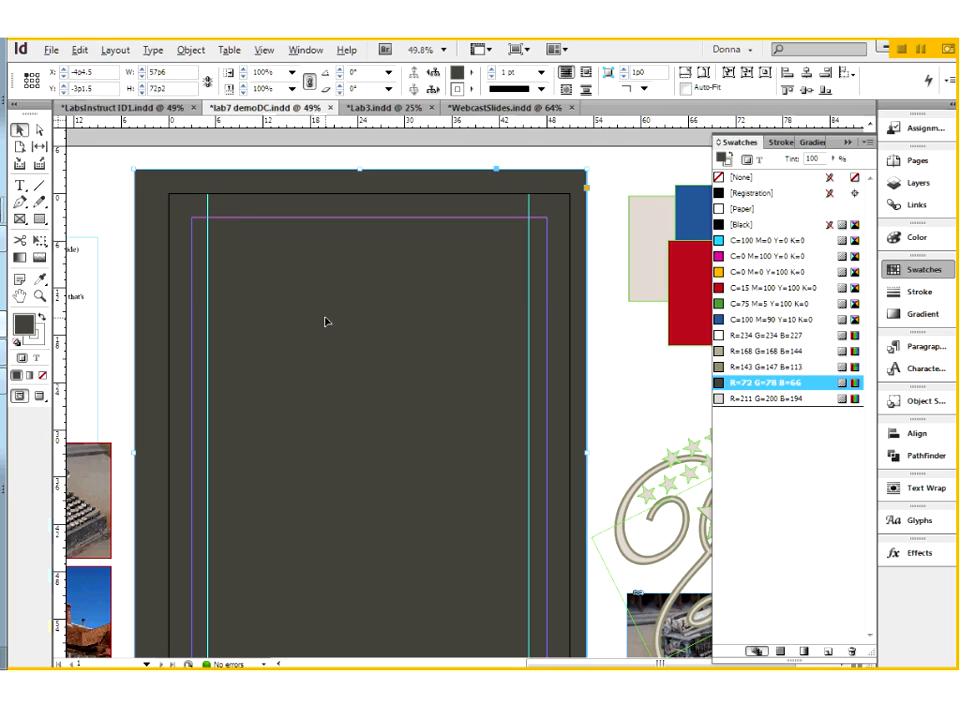
Step: Bring the olive rounded panel hidden behind the dark background to the front
click(377, 378)
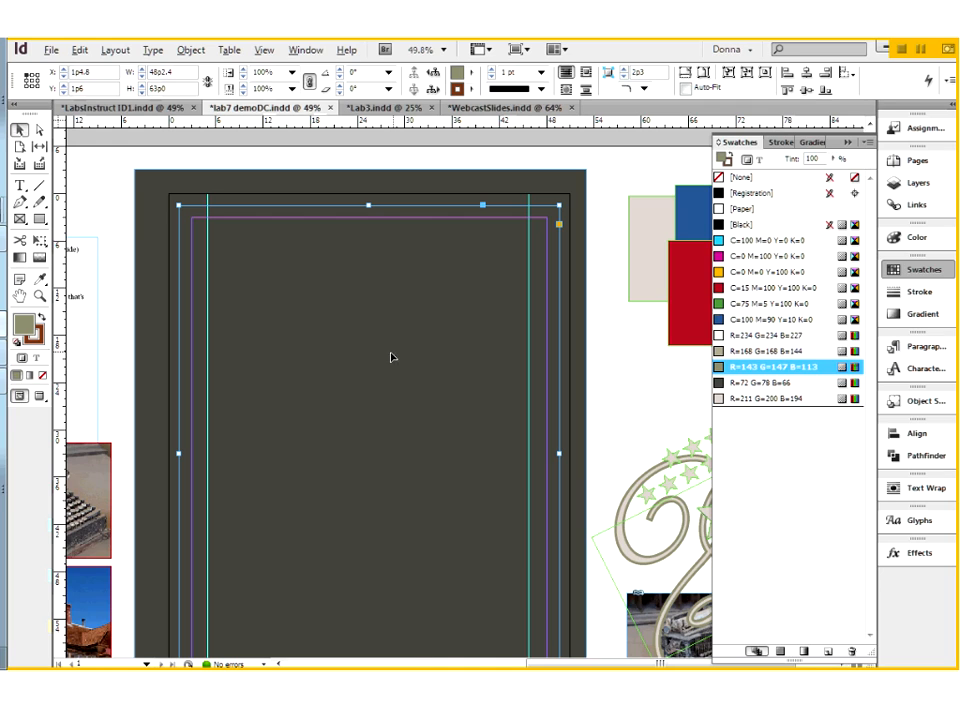
right_click(375, 368)
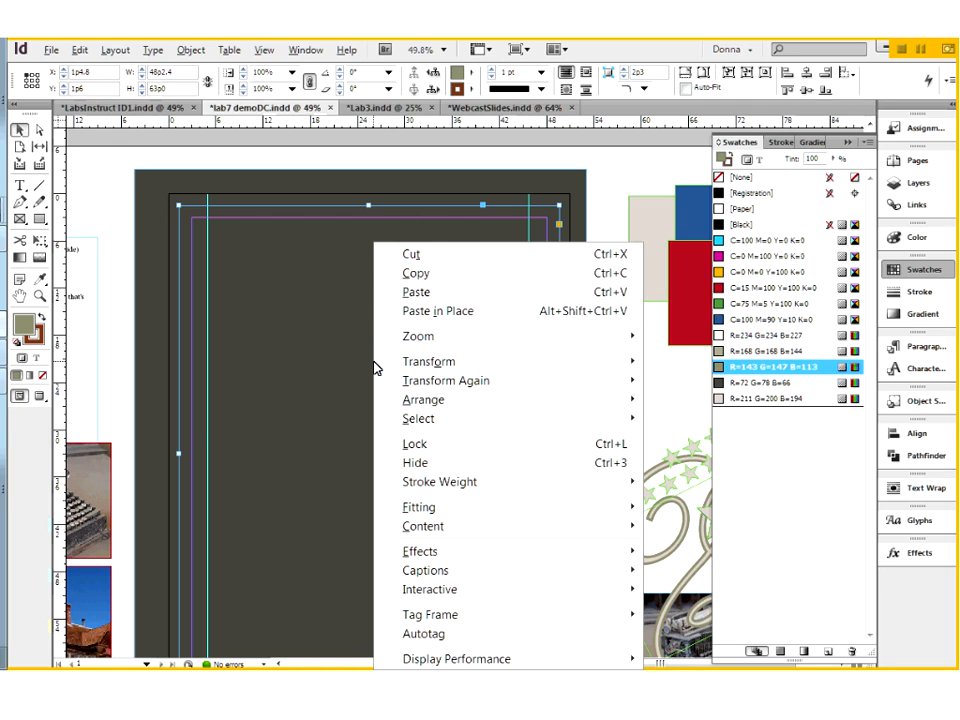
mouse_move(433, 408)
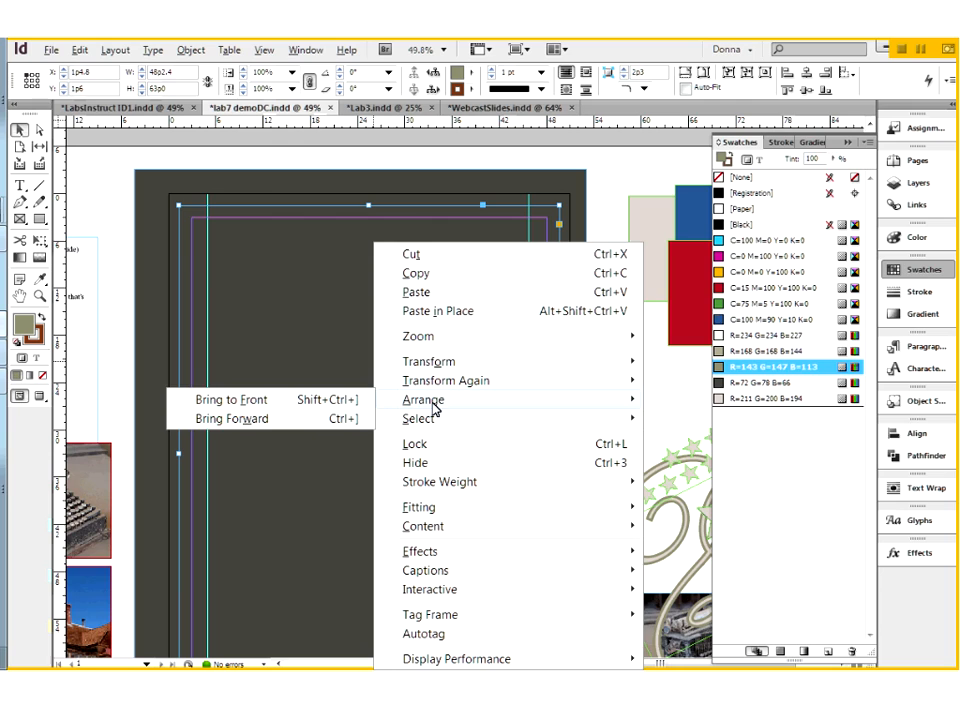
click(272, 402)
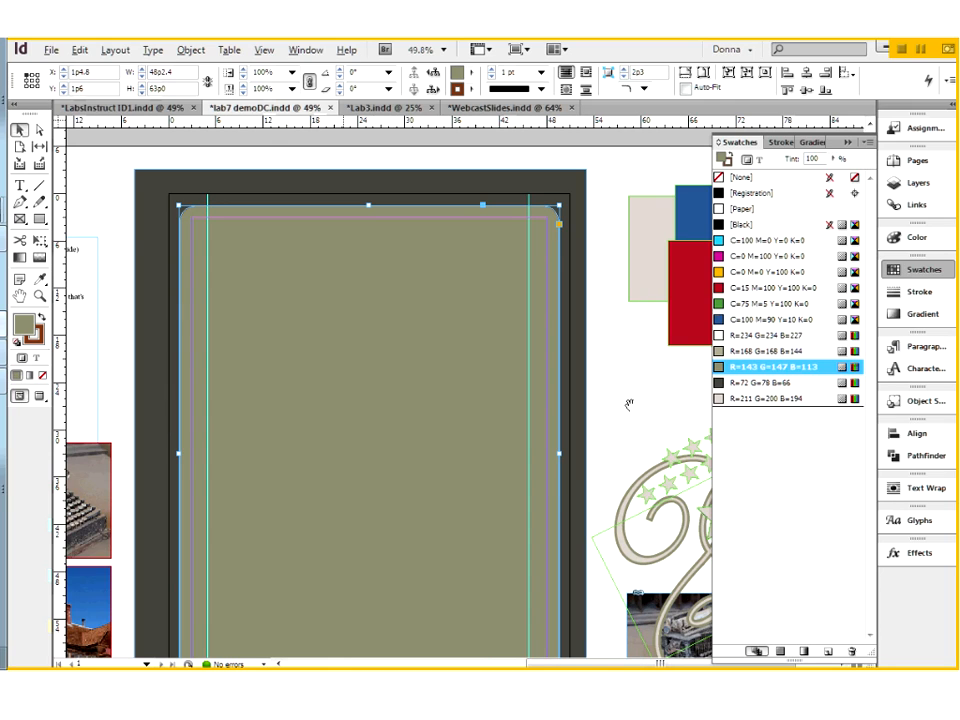
Step: Undo the demo rectangles and the poster's disassembly until all its original elements are restored, and preview the page without guides
drag(628, 404, 506, 354)
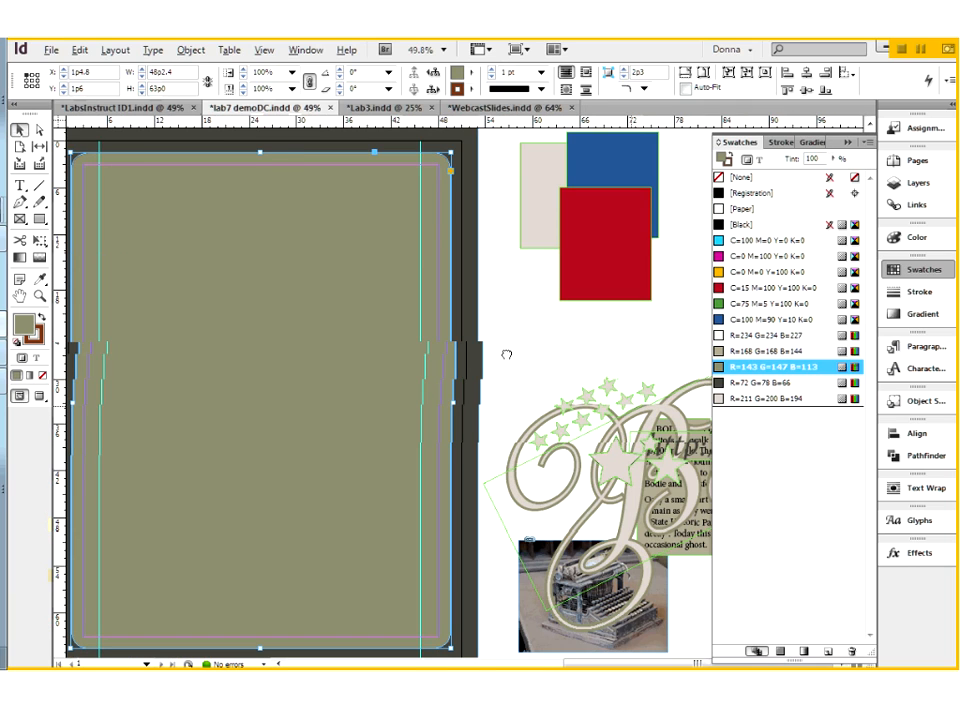
drag(506, 354, 547, 357)
key(ctrl+z)
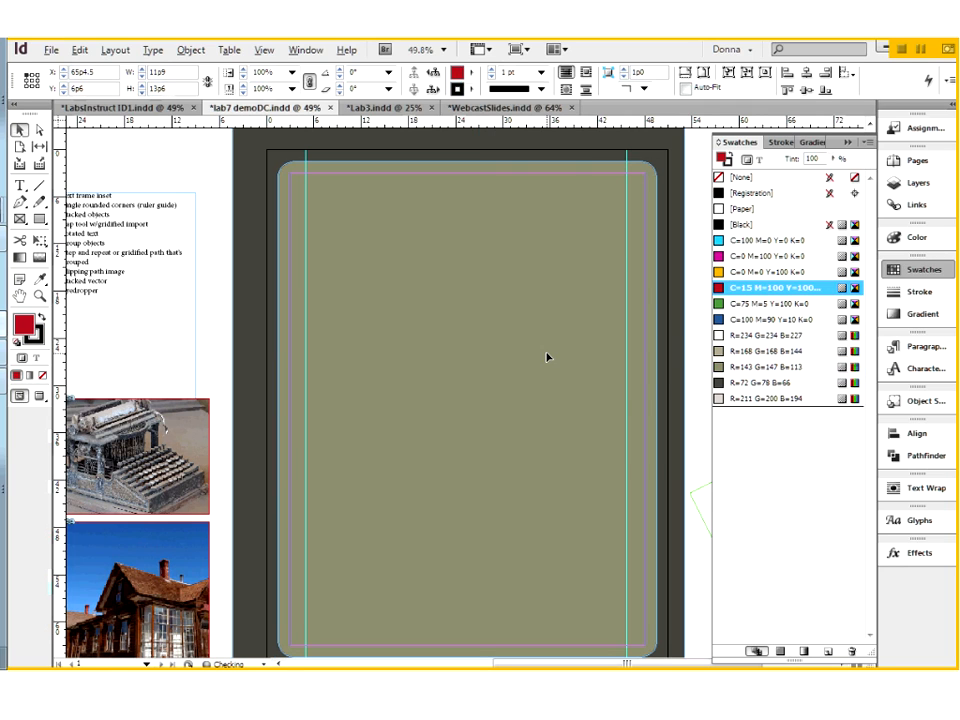
key(ctrl+z)
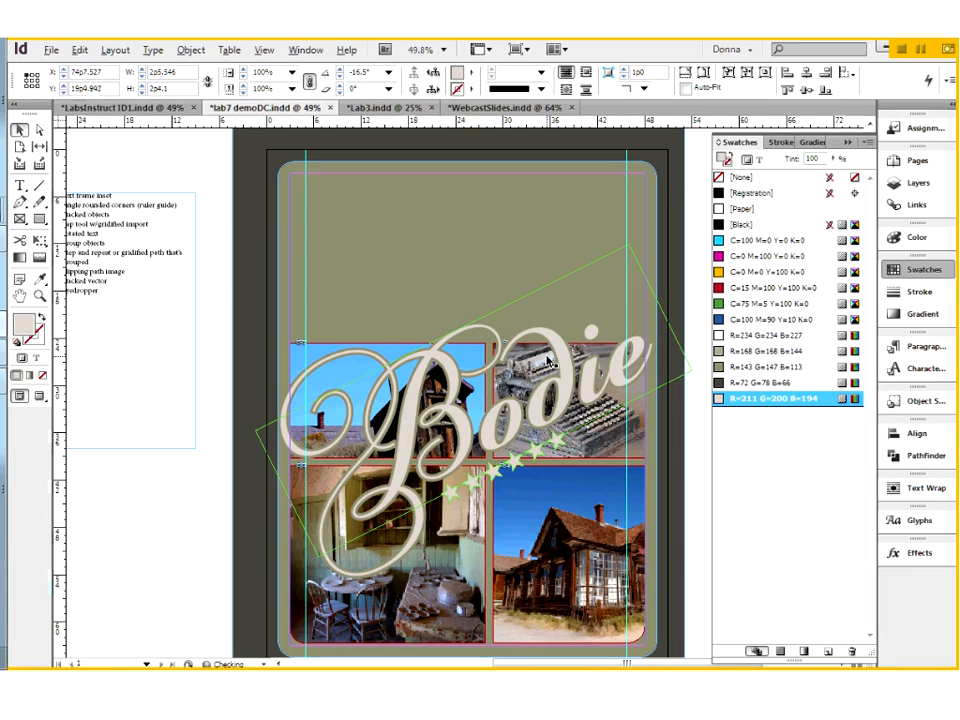
key(ctrl+z)
key(ctrl+z)
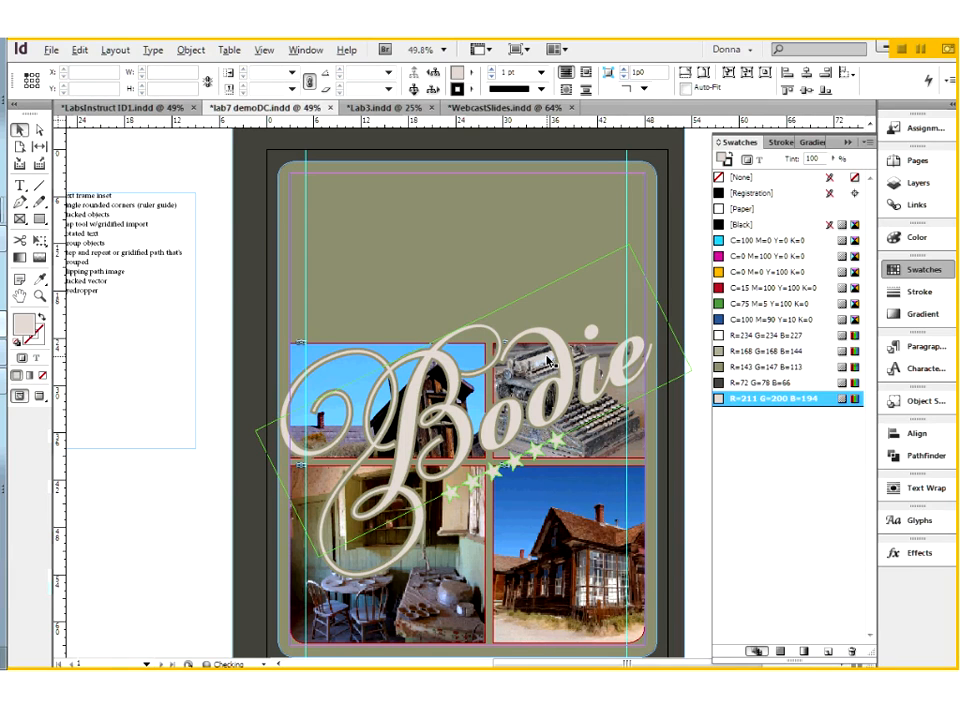
key(ctrl+z)
key(ctrl+z)
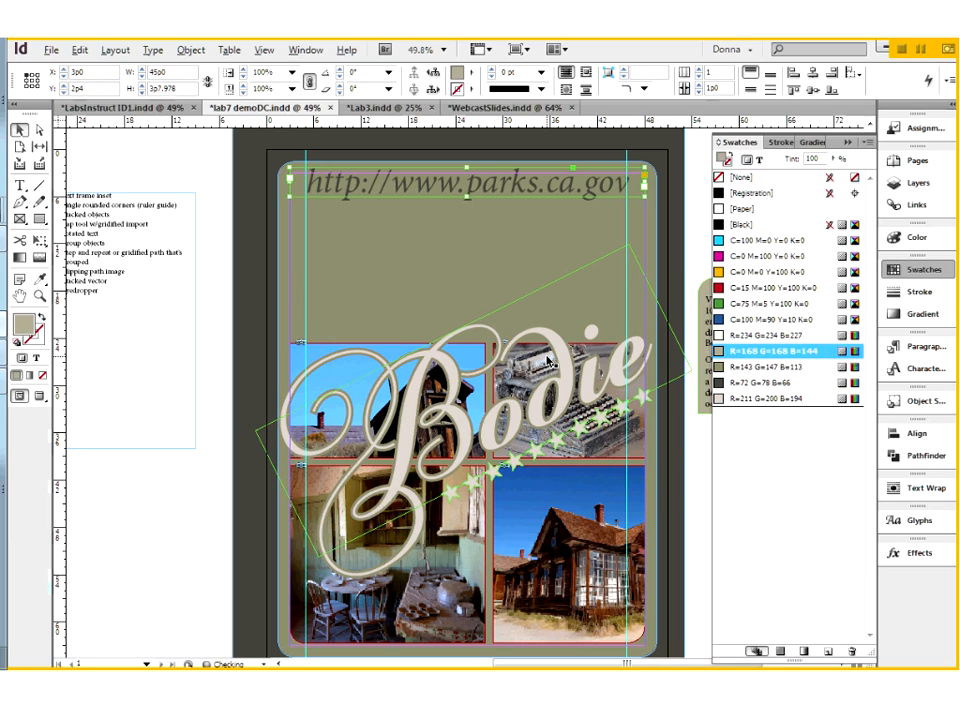
key(ctrl+z)
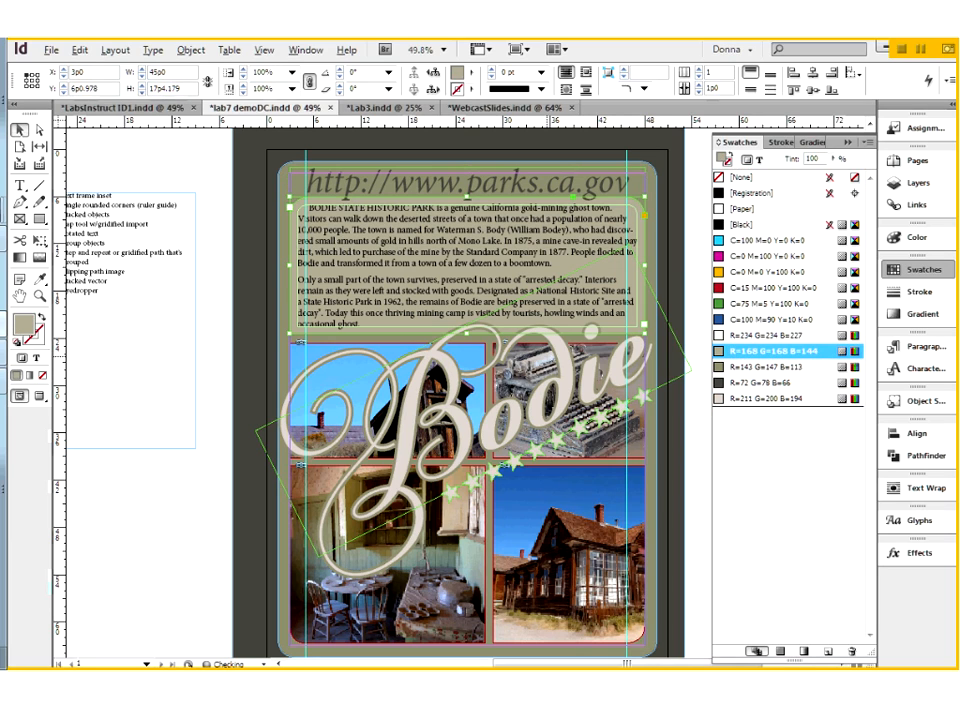
key(ctrl+z)
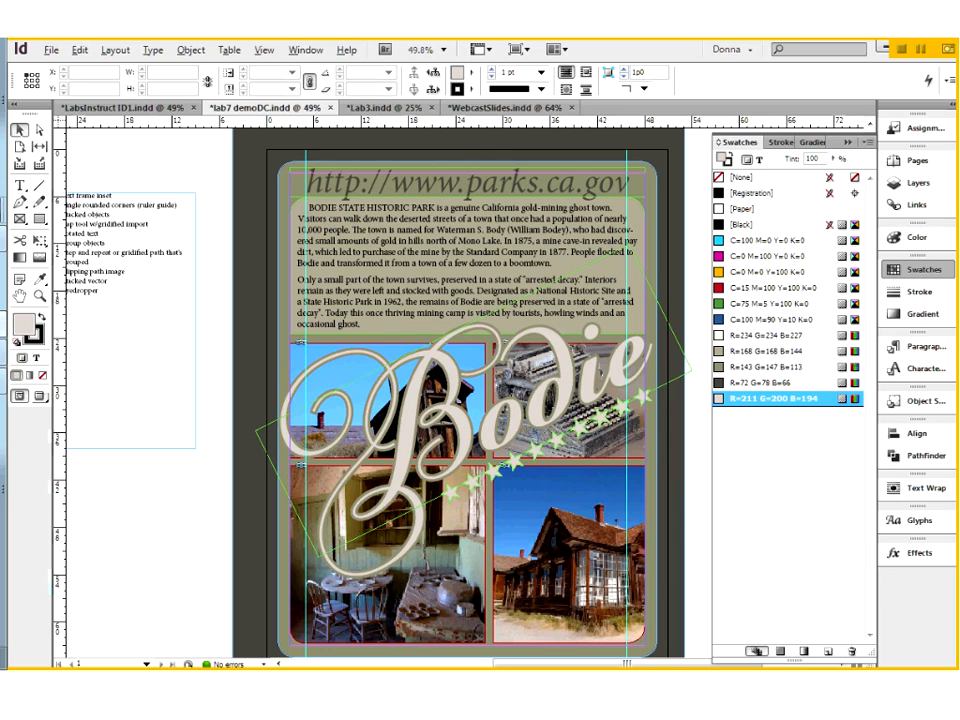
key(w)
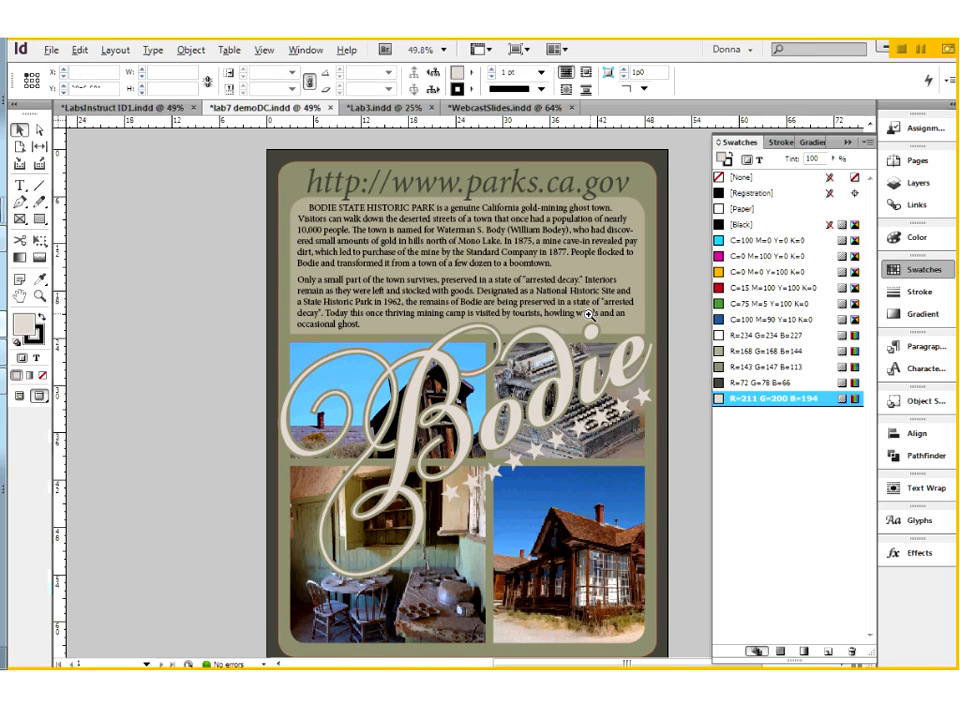
Step: Try replacing the straight opening quotation mark before "arrested decay" in the second paragraph with a curly one
ctrl+space+drag(589, 315, 525, 259)
key(t)
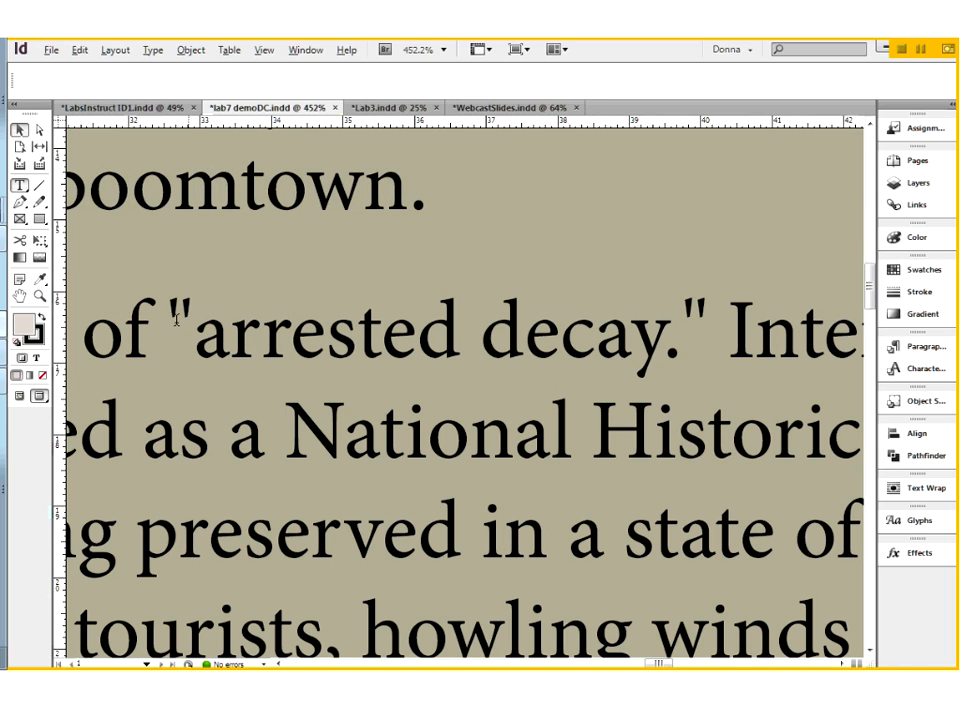
double_click(176, 318)
text(")
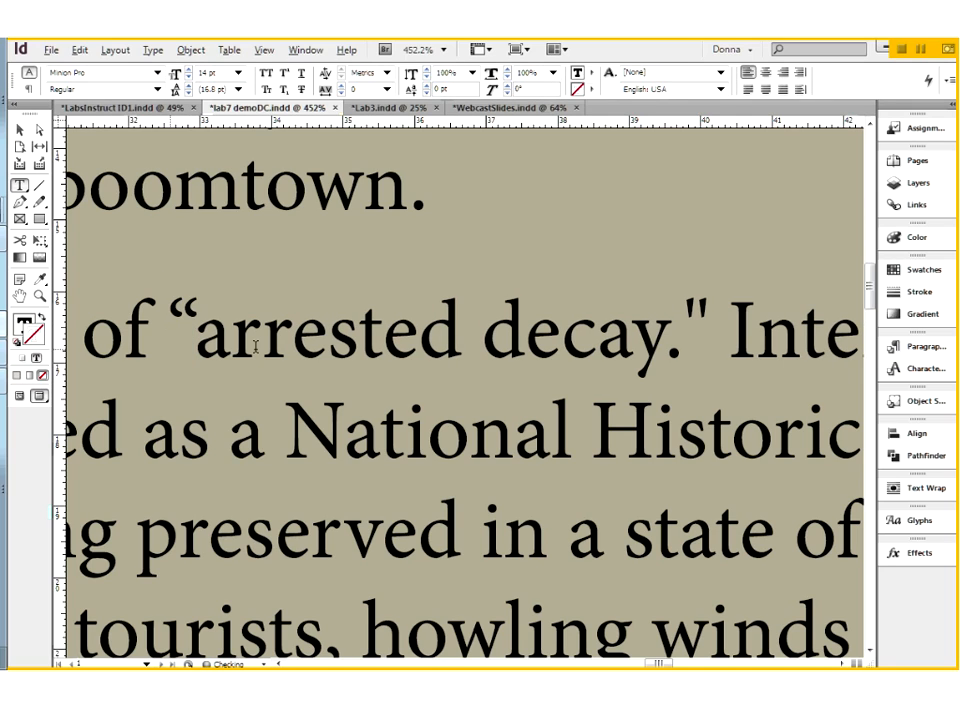
key(ctrl+z)
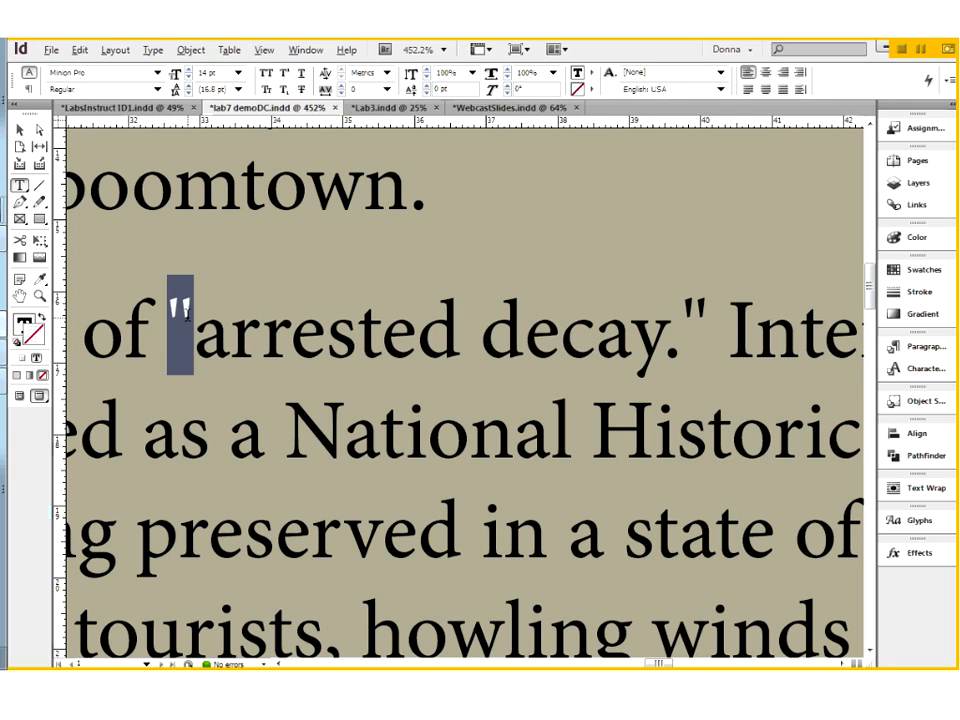
Step: Replace the straight quotation marks around "arrested decay." before "Interiors" with curly opening and closing ones
click(209, 343)
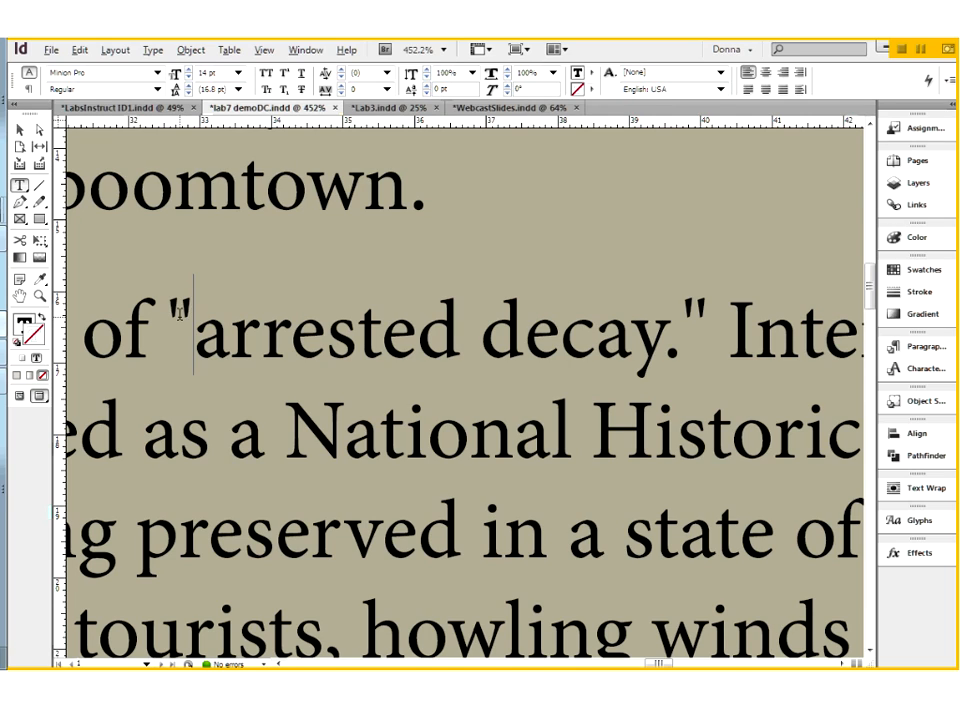
drag(186, 316, 170, 318)
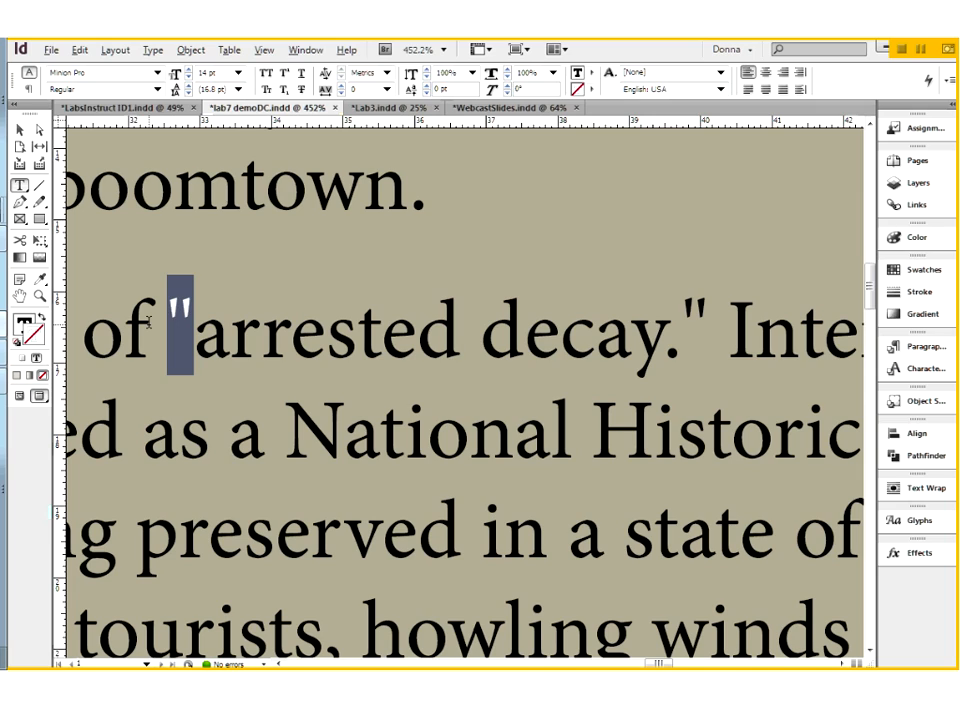
text(")
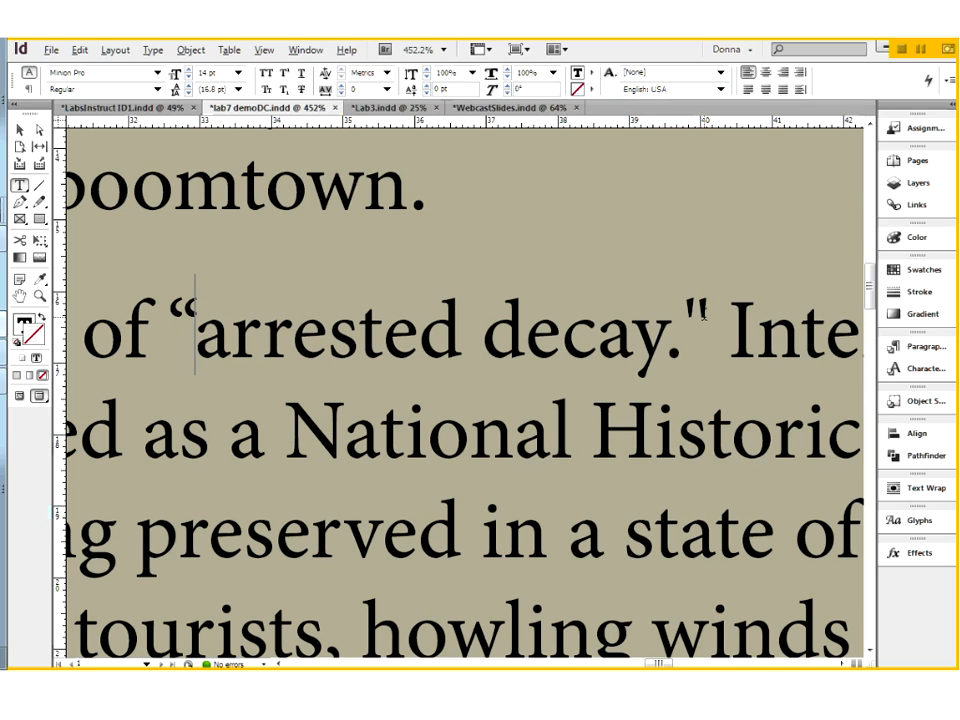
drag(703, 315, 683, 315)
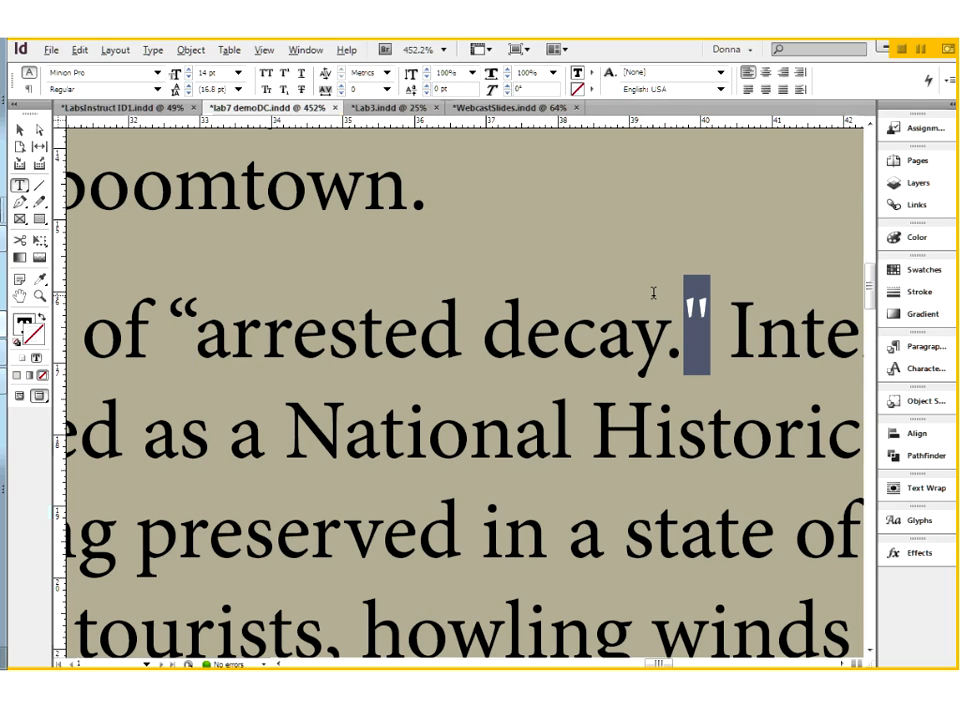
text(")
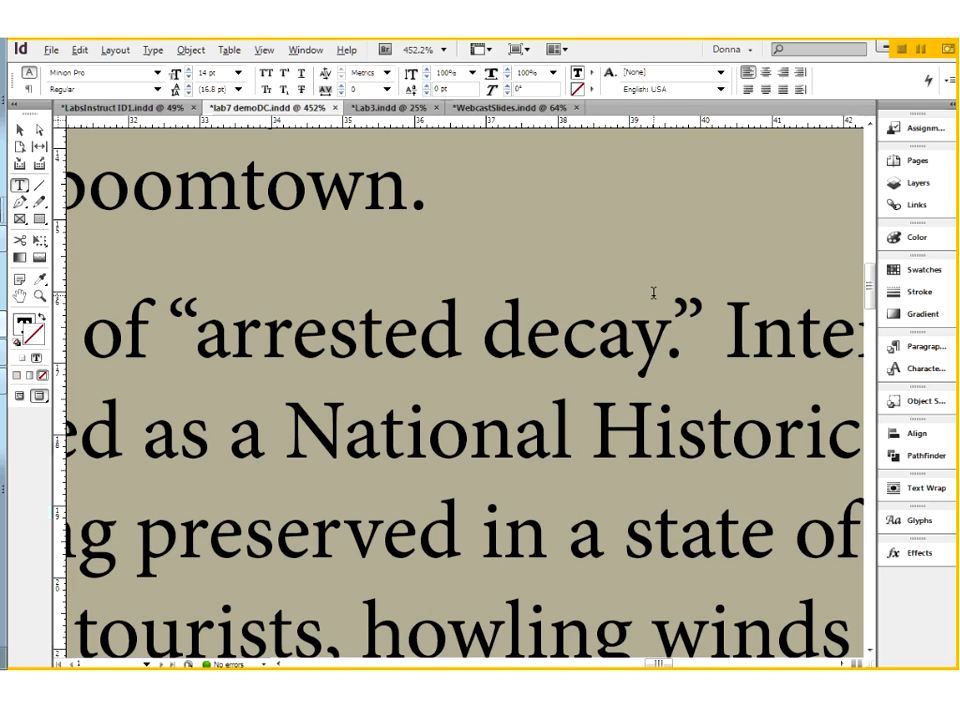
Step: Try adding a single quotation mark after the closing double quotation mark following "decay."
text(')
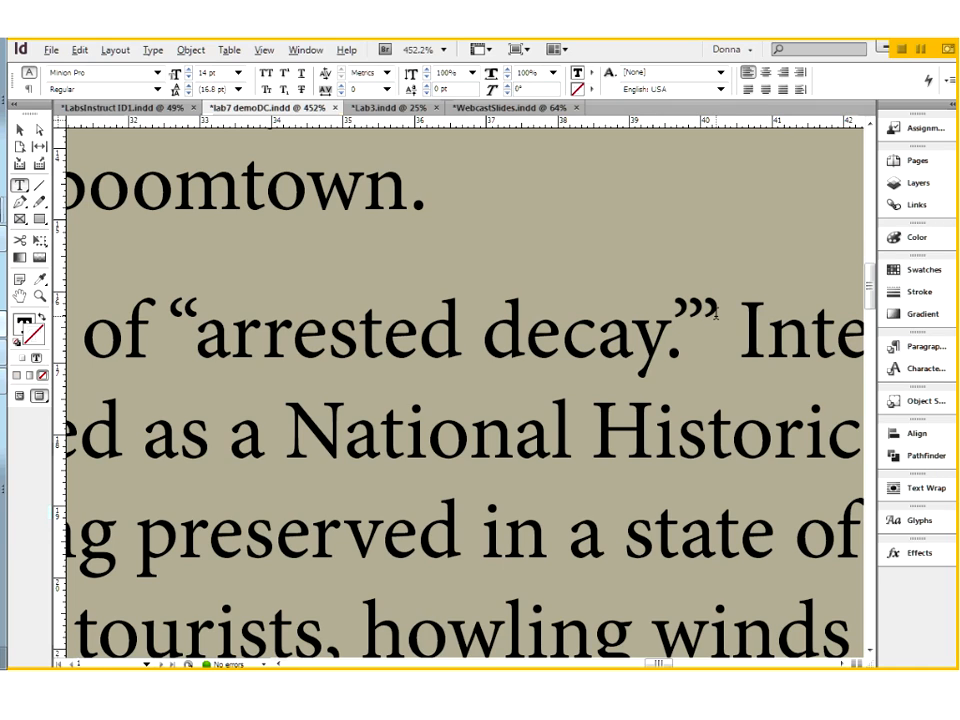
key(BackSpace)
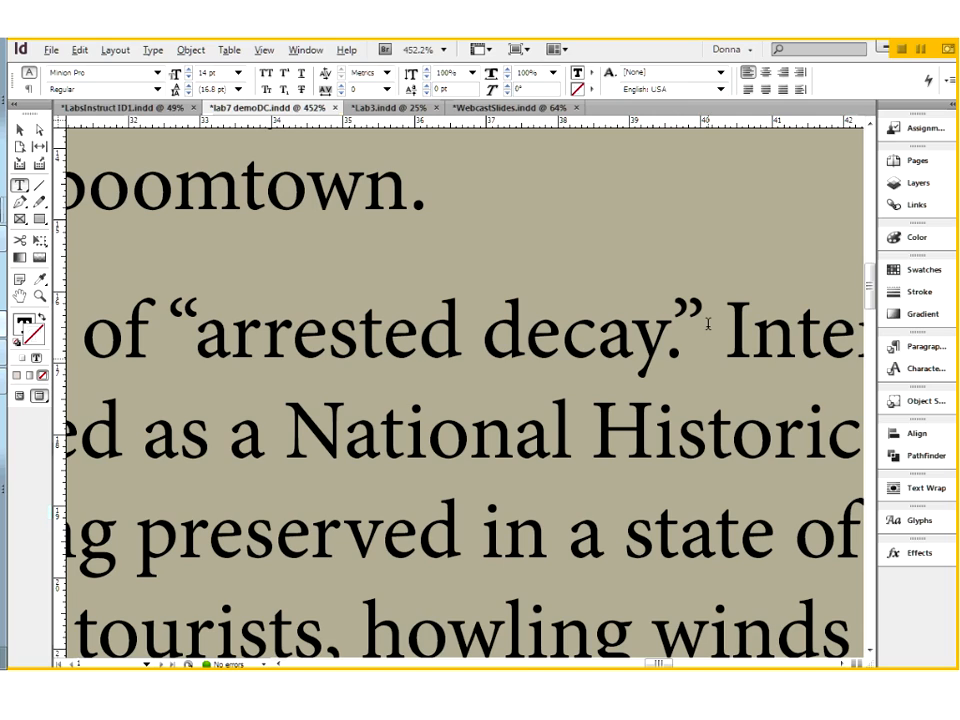
click(705, 321)
Step: Move the period after "arrested decay" outside the closing quotation mark
key(ctrl+minus)
key(ctrl+minus)
key(ctrl+minus)
key(ctrl+minus)
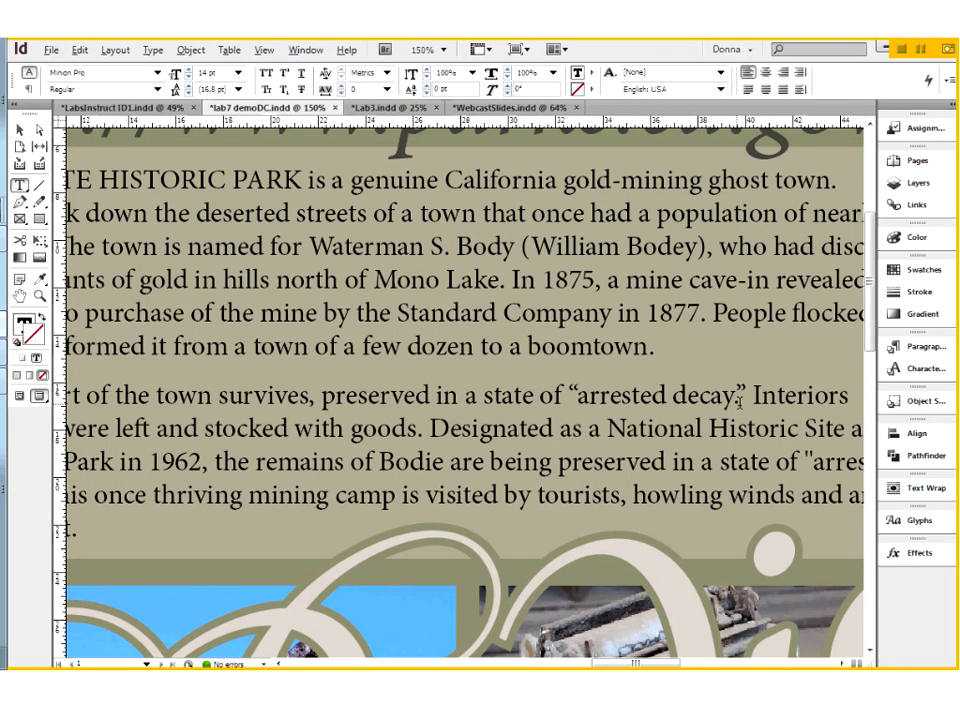
key(alt+Left)
key(alt+Left)
key(alt+Left)
key(alt+Left)
key(alt+Left)
key(Delete)
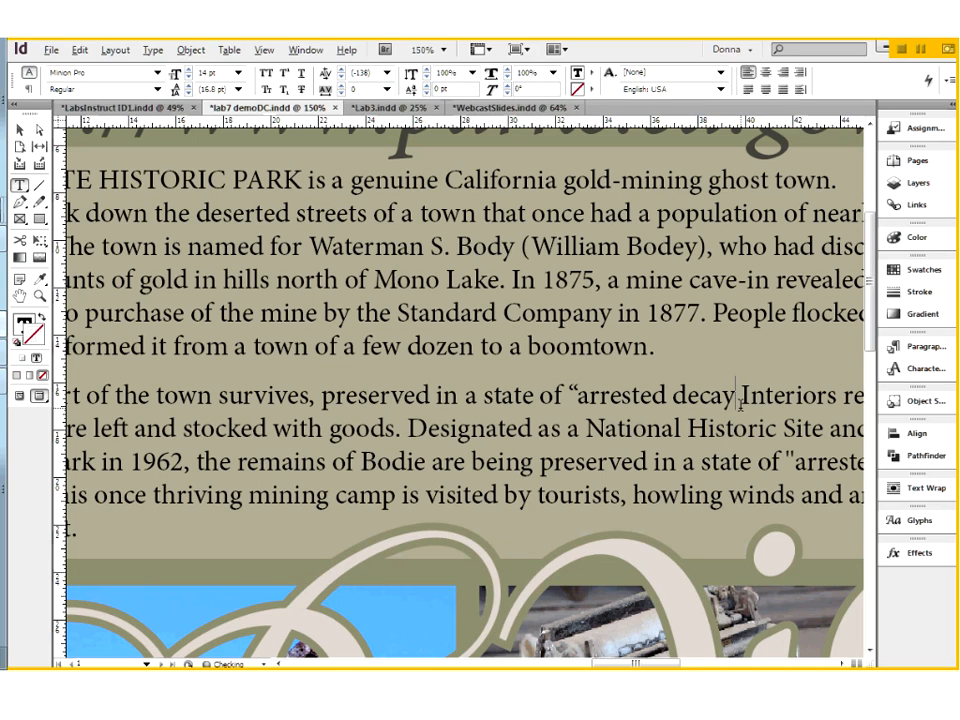
text(")
text(.)
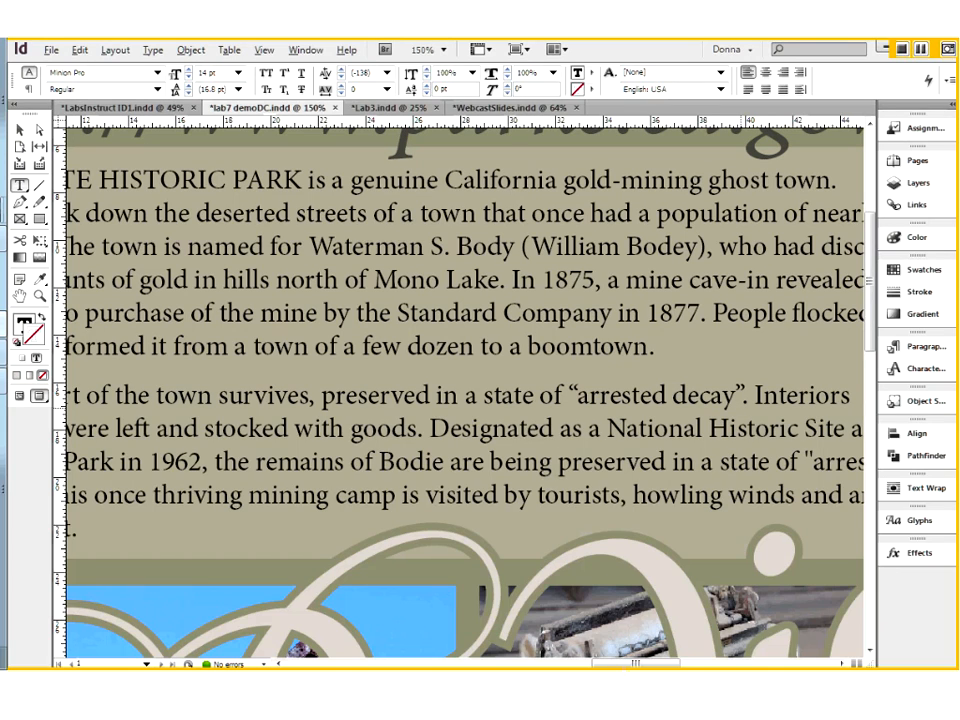
Step: Put the period back inside the closing quotation mark after "decay" and delete the one outside it
click(737, 395)
key(alt+Left)
key(alt+Left)
key(alt+Left)
key(alt+Left)
key(alt+Left)
key(alt+Left)
key(alt+Left)
key(alt+Left)
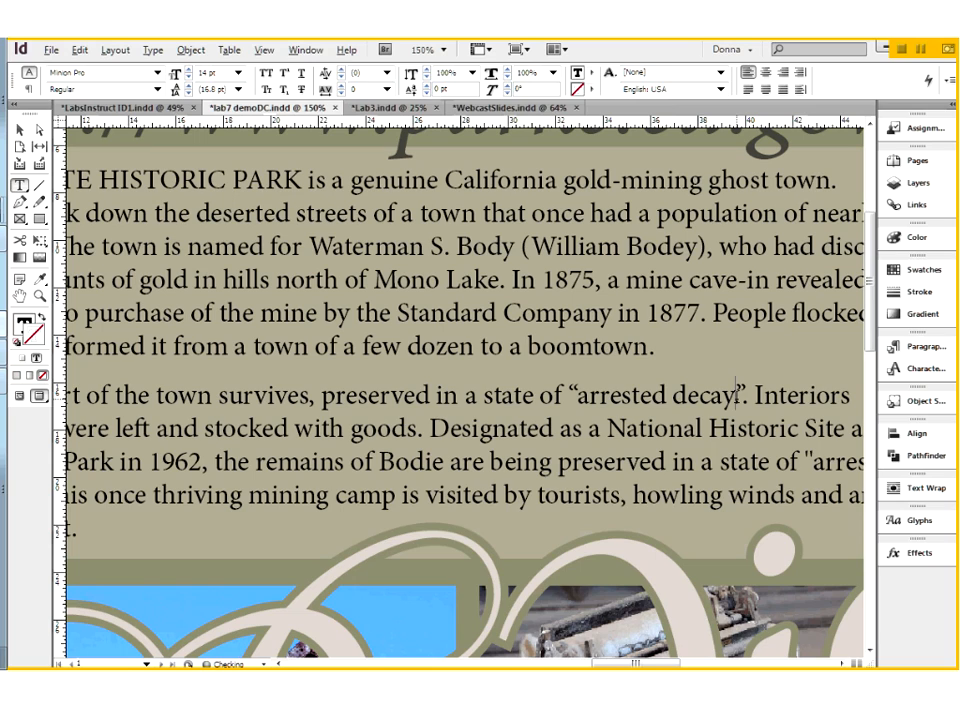
key(Right)
key(Delete)
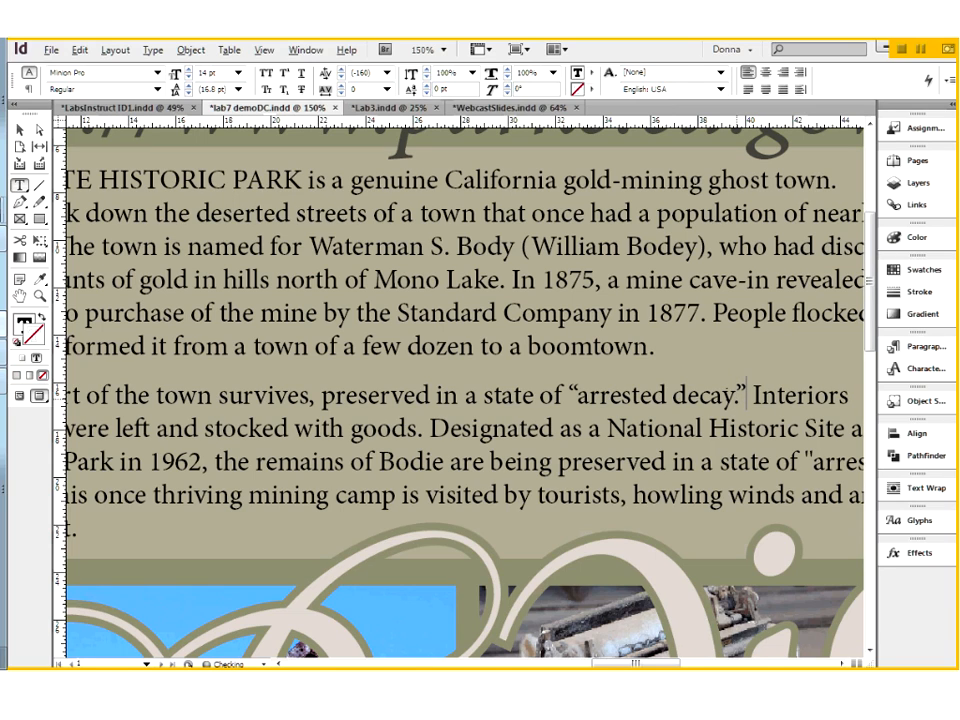